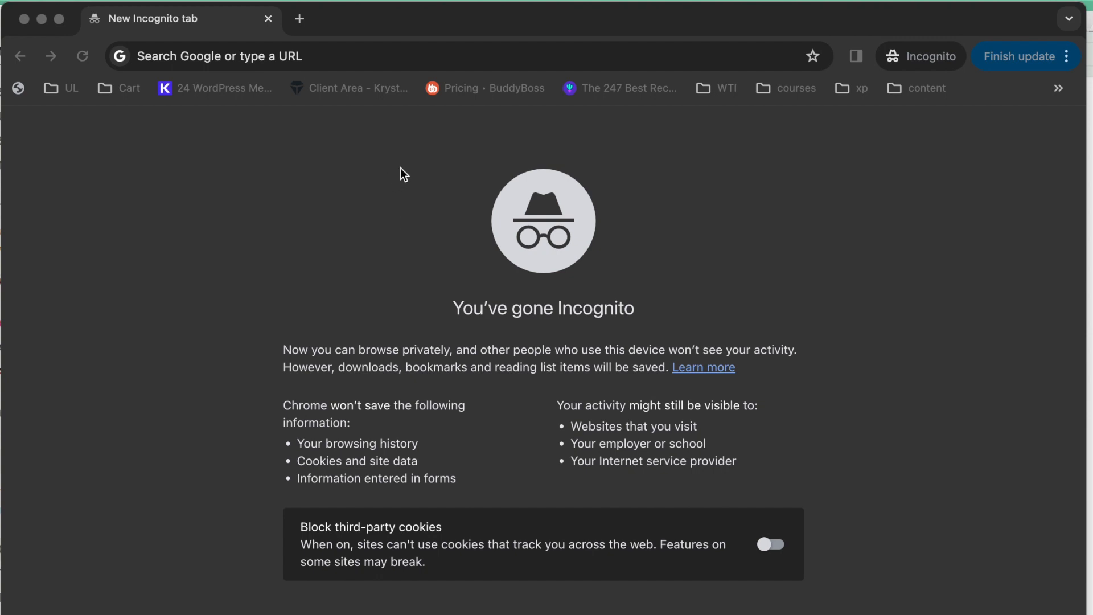
# - Open the Notion website's sign-up page, look at the Google sign-in option, and close the page
pyautogui.click(352, 54)
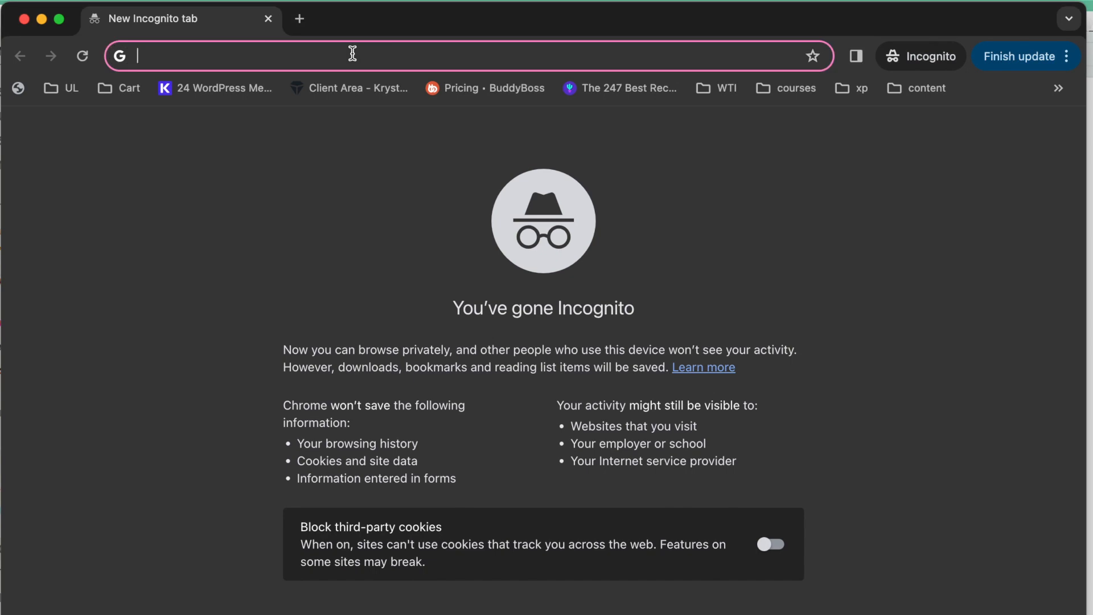
pyautogui.write('not')
pyautogui.press('Return')
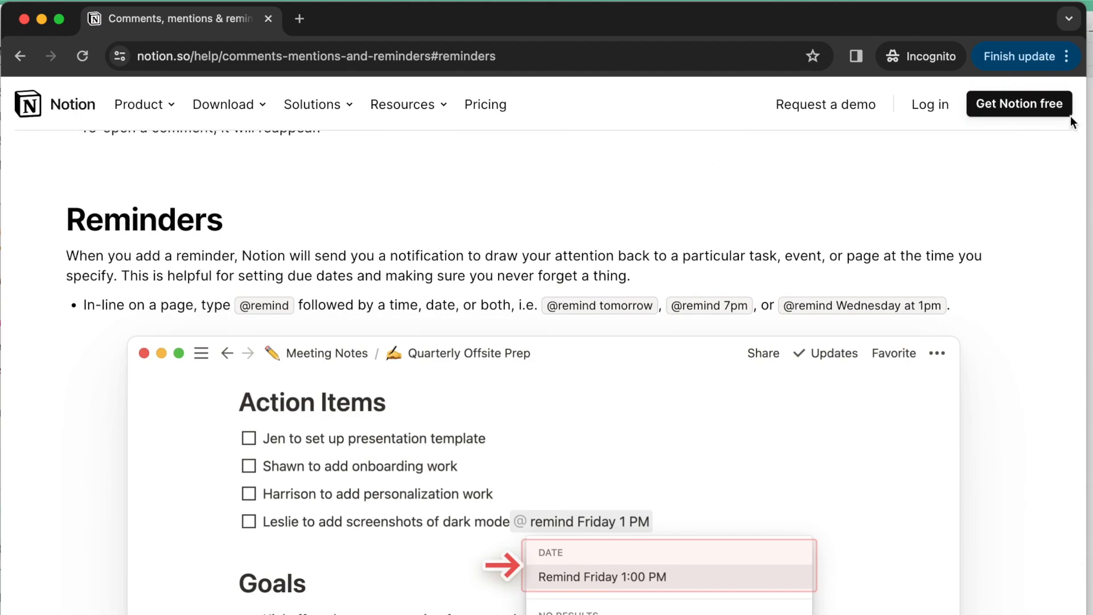
pyautogui.click(1023, 108)
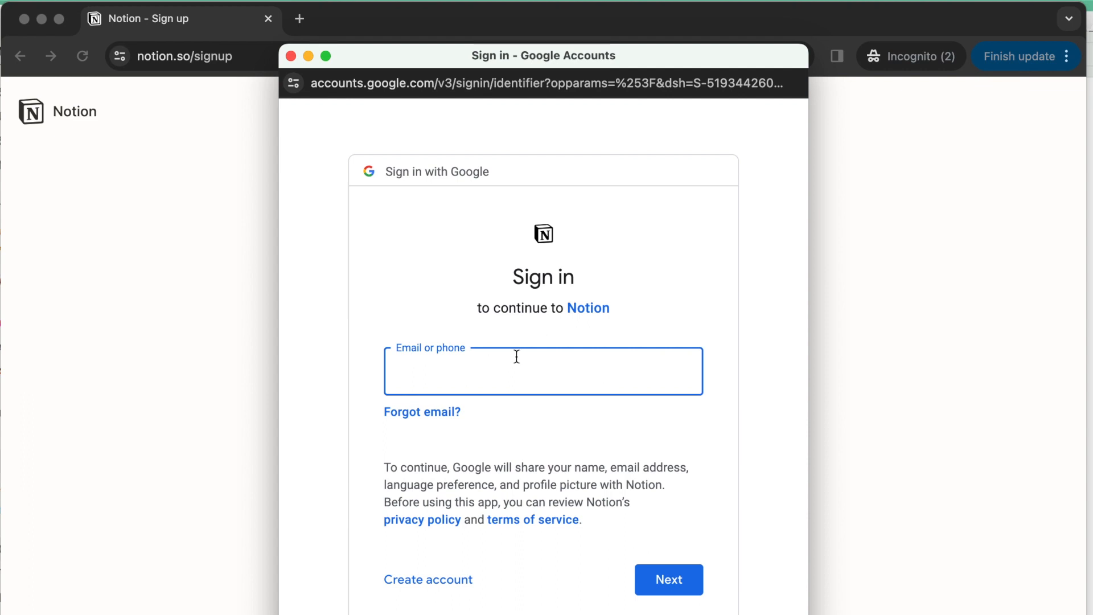
pyautogui.click(291, 56)
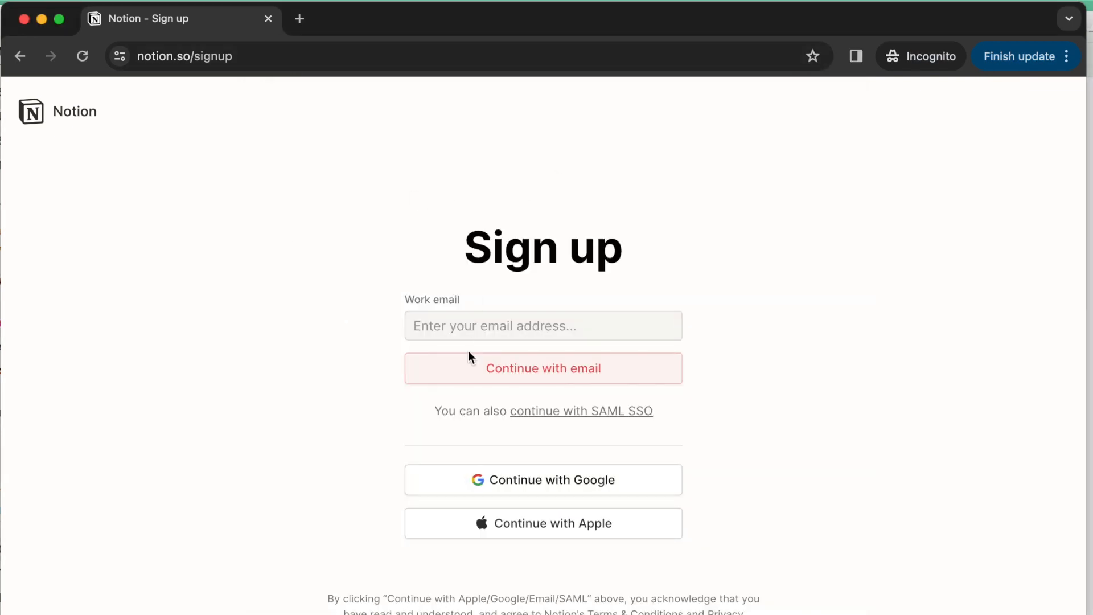
pyautogui.click(269, 19)
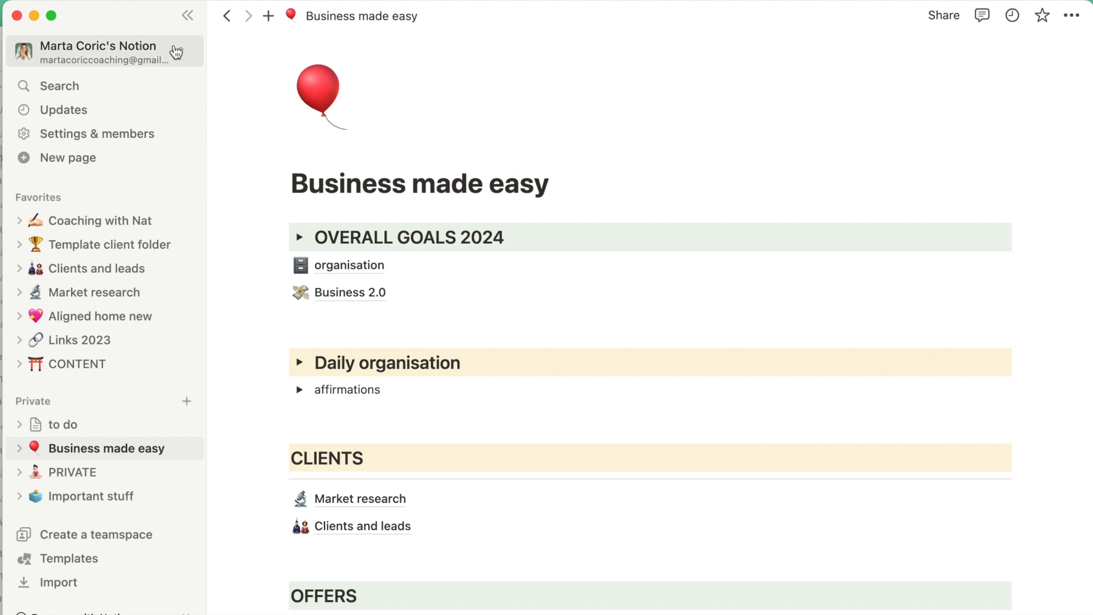
# - View the list of accounts and workspaces available in Notion, and close the list
pyautogui.click(176, 52)
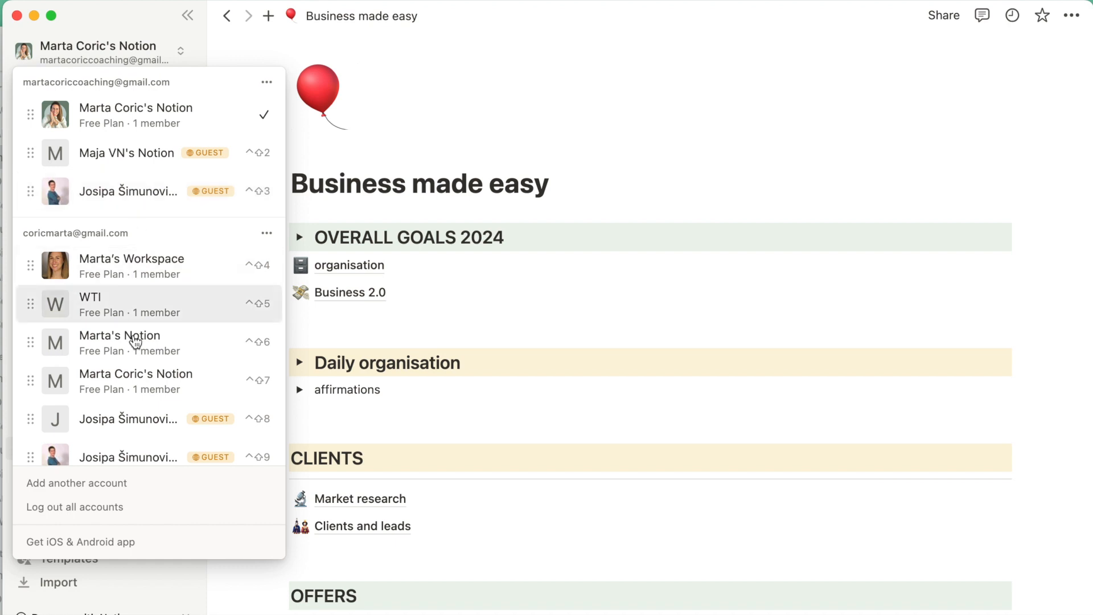
pyautogui.scroll(-1, 127, 354)
pyautogui.click(99, 70)
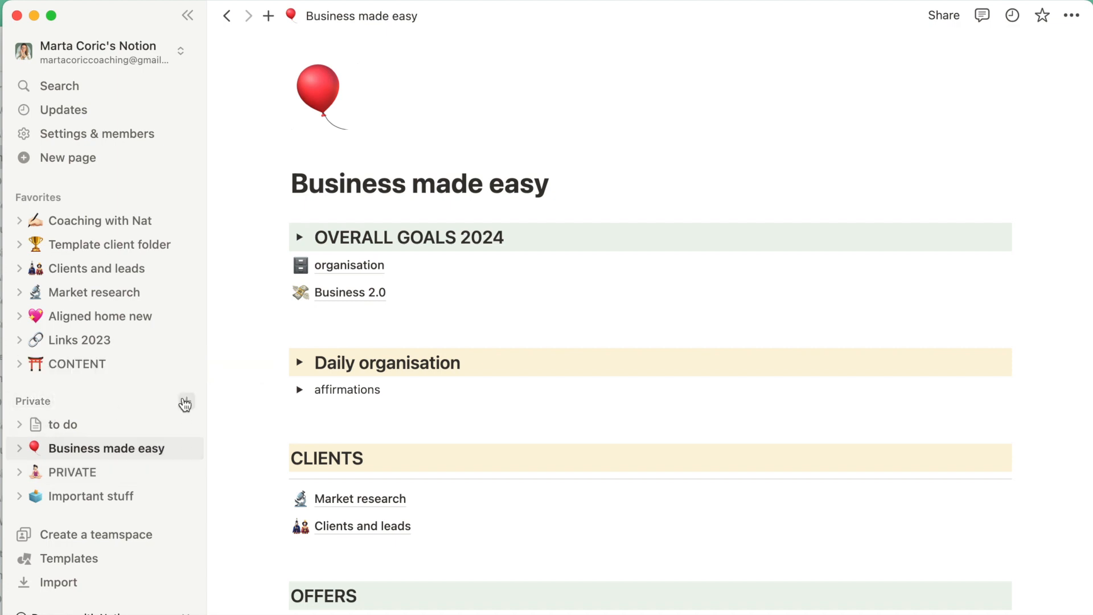
# - Create an empty page in the Private section and title it "new page"
pyautogui.click(188, 402)
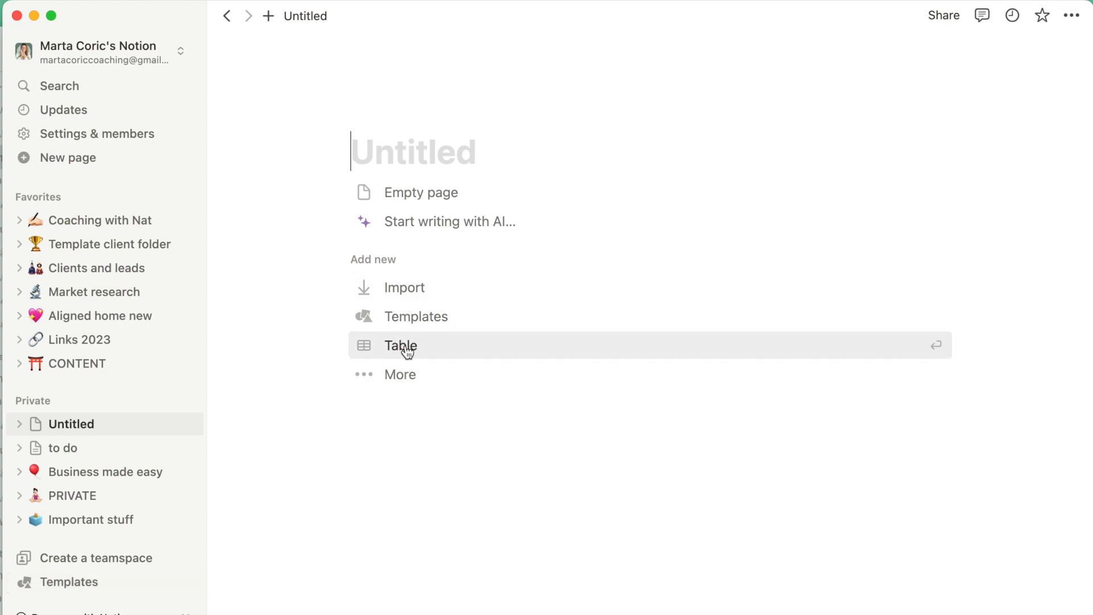
pyautogui.click(414, 196)
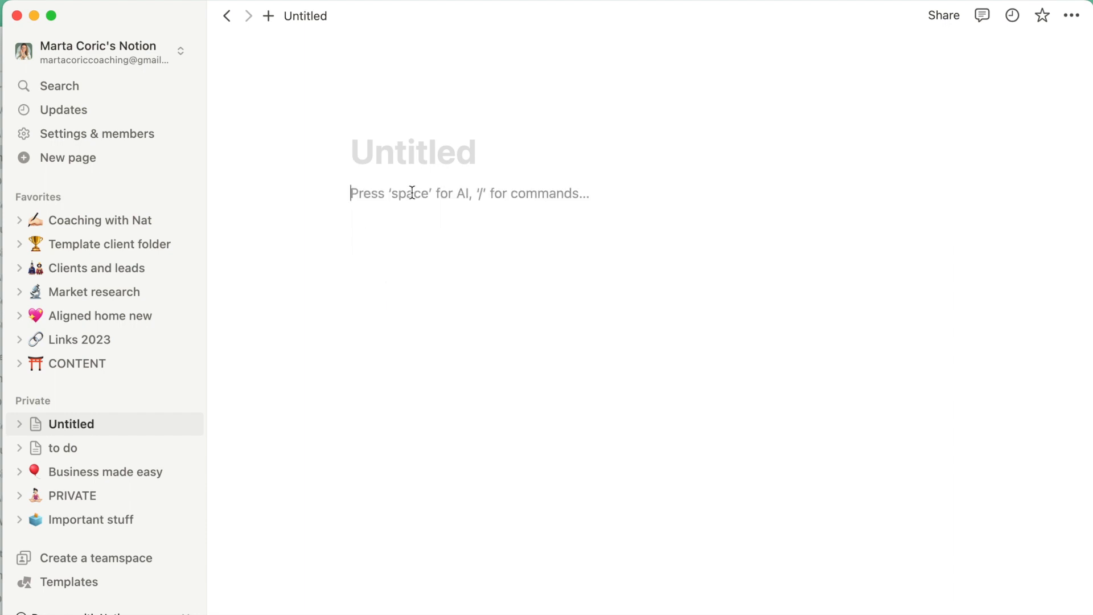
pyautogui.click(395, 153)
pyautogui.write('n')
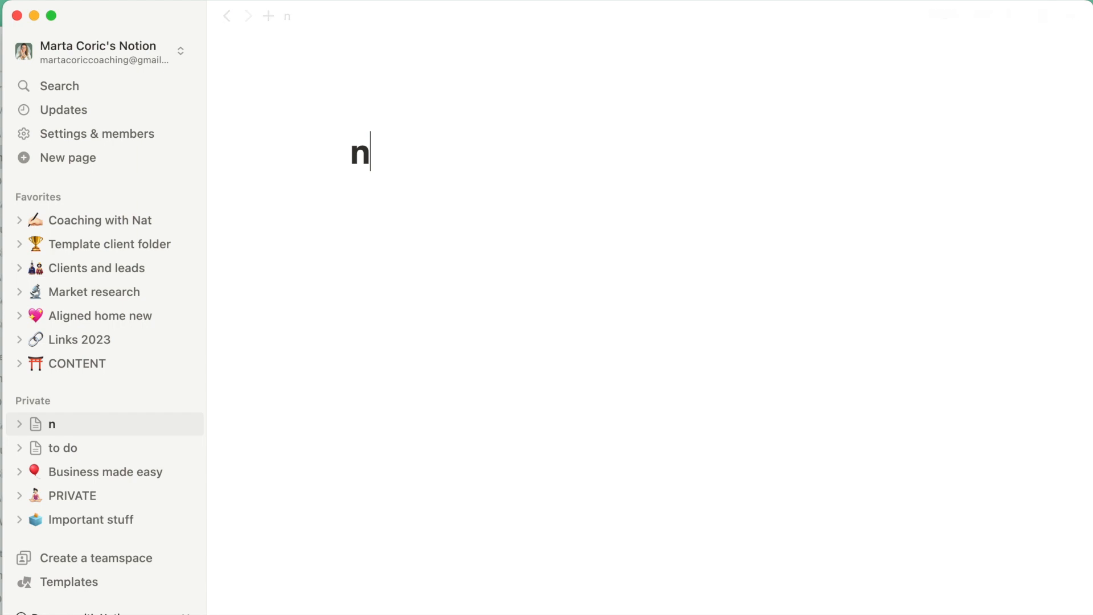
pyautogui.write('ew page')
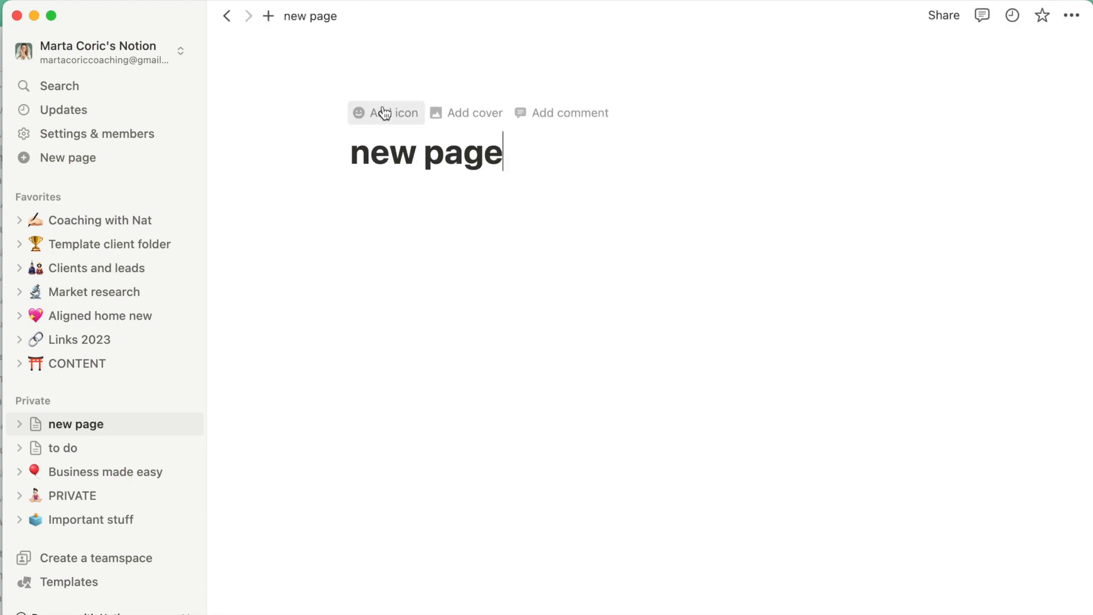
# - Add an icon to the new page, try a few random ones, and set it to the pink heart with yellow ribbon emoji
pyautogui.click(385, 112)
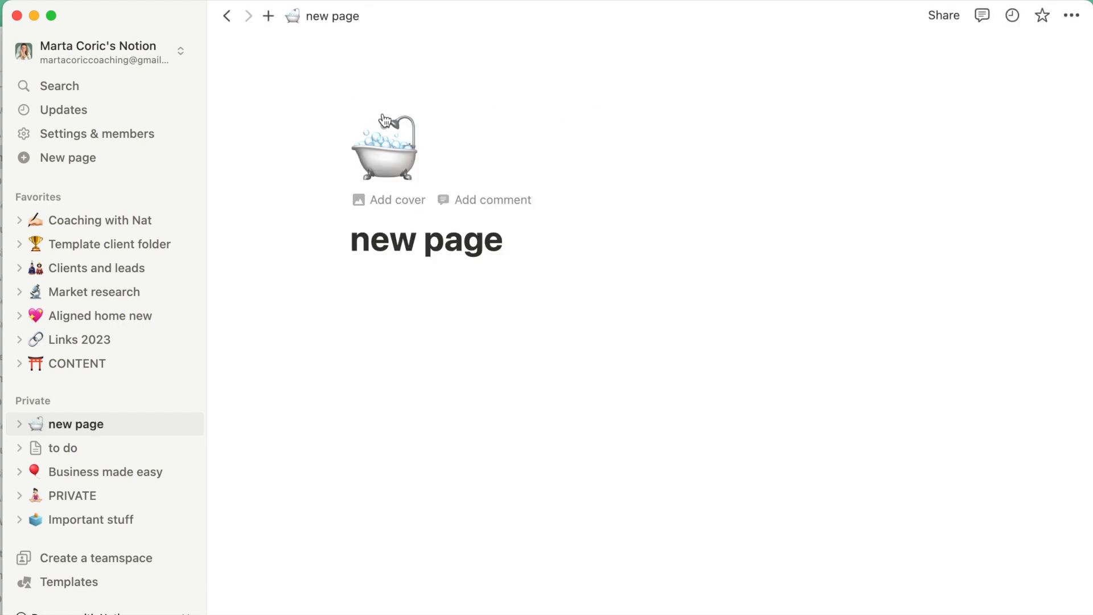
pyautogui.click(393, 172)
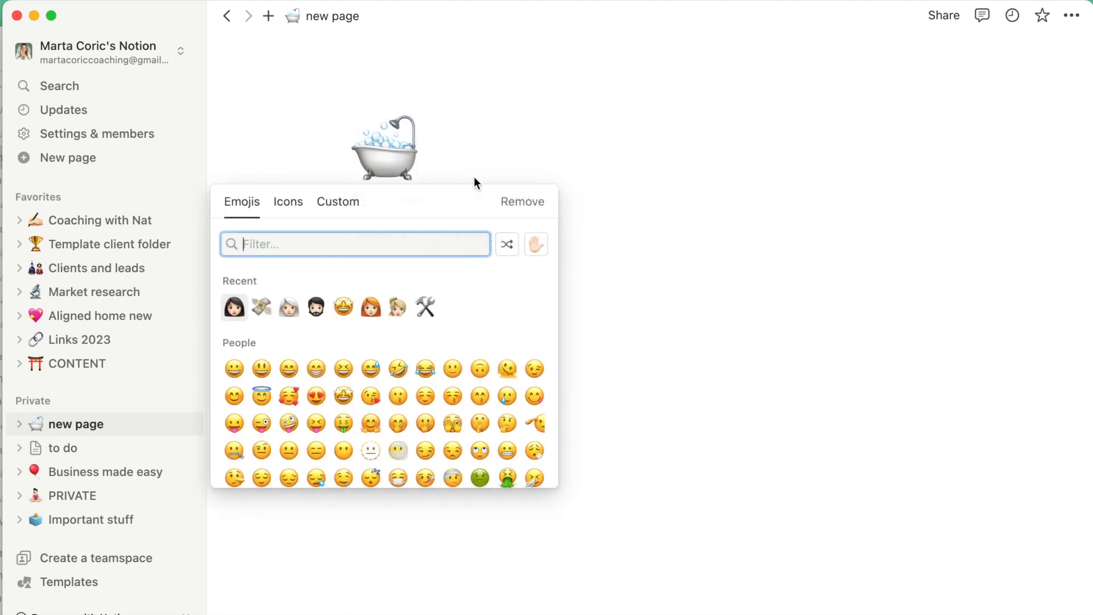
pyautogui.click(506, 243)
pyautogui.click(508, 244)
pyautogui.click(512, 246)
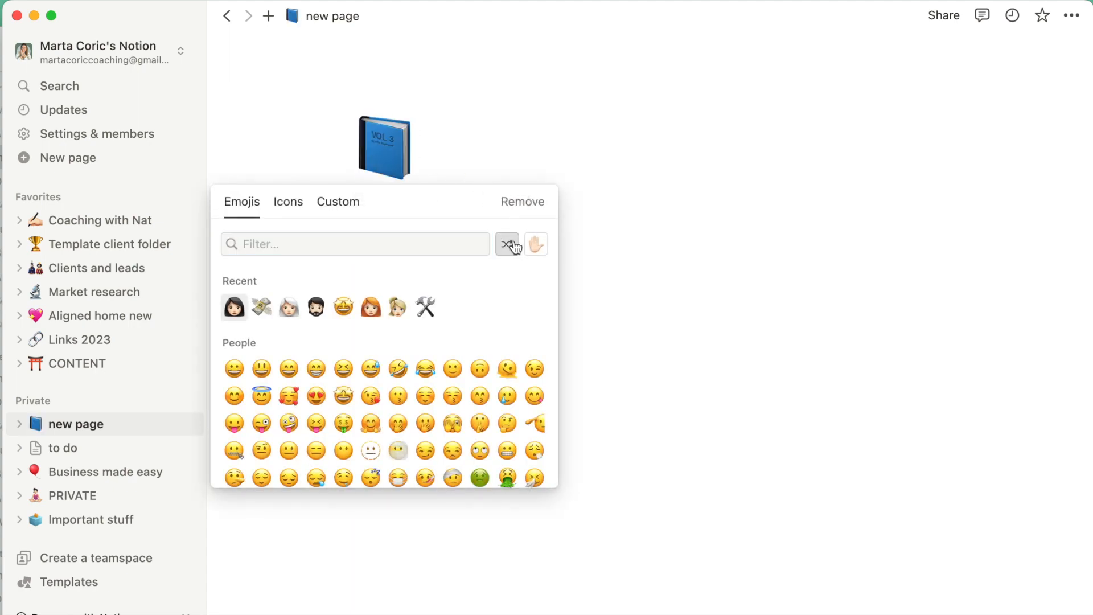
pyautogui.scroll(-5, 390, 420)
pyautogui.scroll(2, 391, 419)
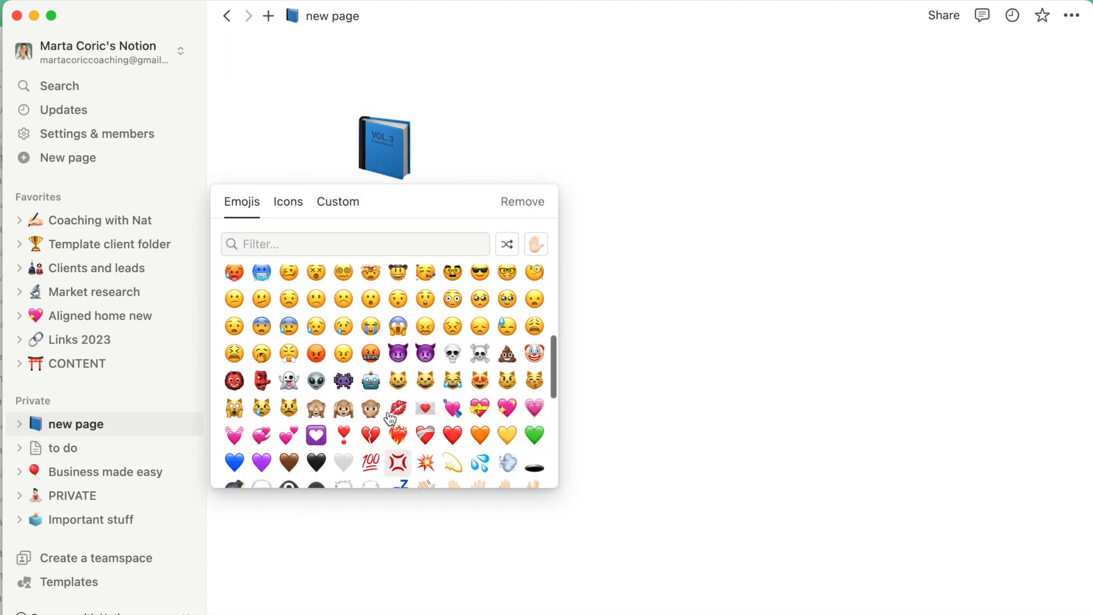
pyautogui.click(480, 406)
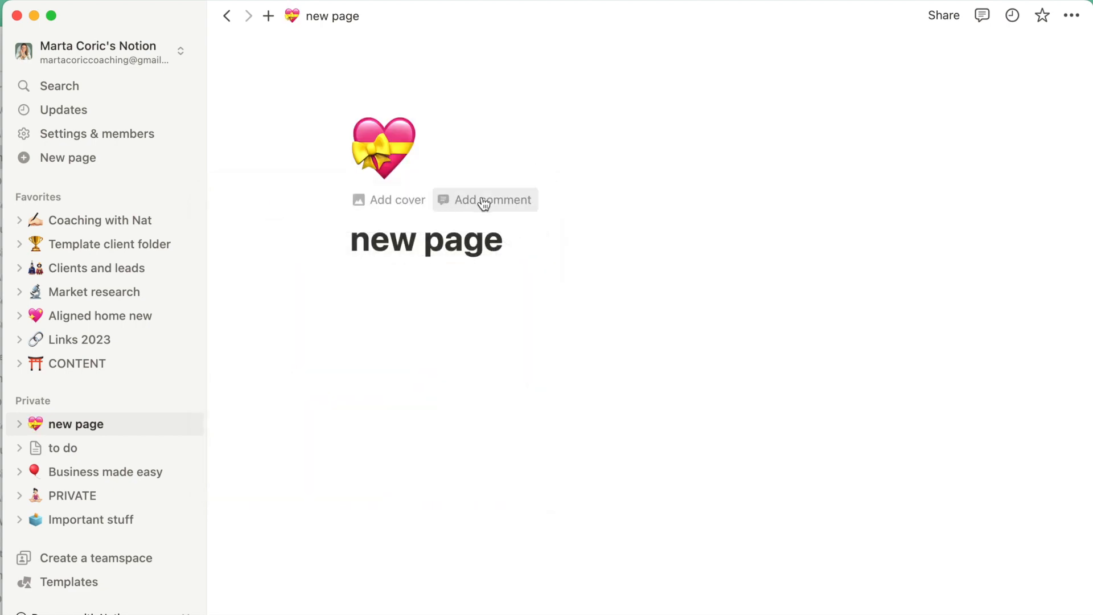
# - Add a cover image to the new page and browse the cover gallery without replacing the image
pyautogui.click(383, 200)
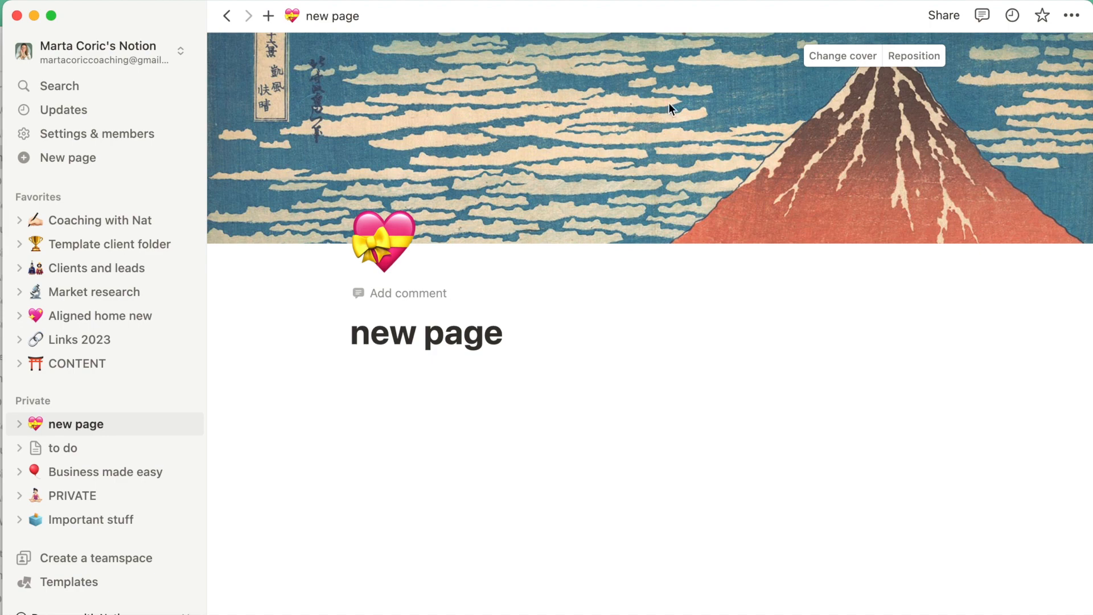
pyautogui.click(843, 57)
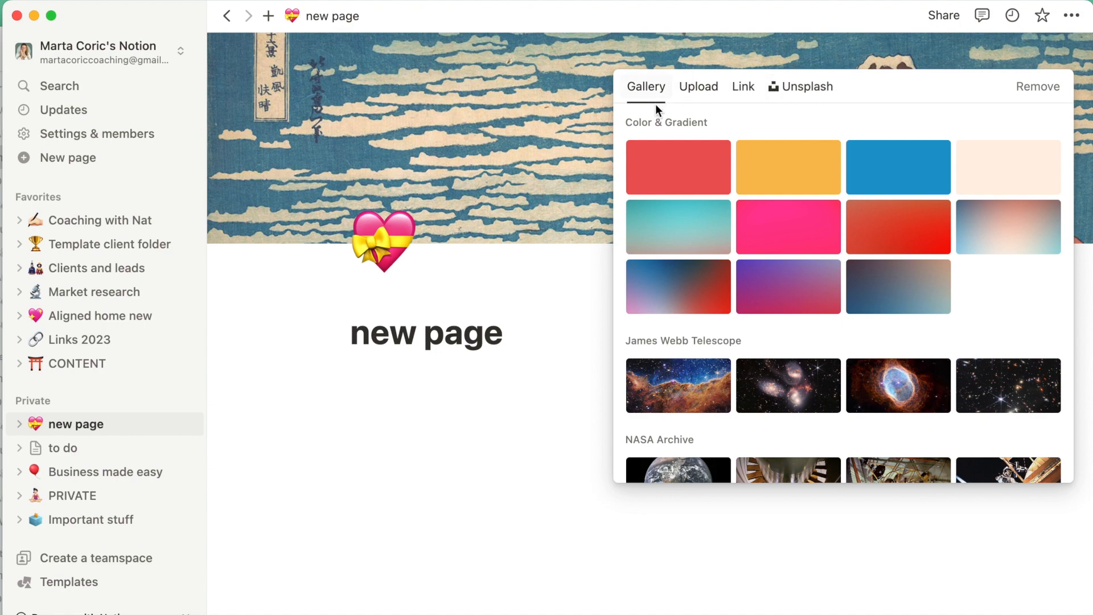
pyautogui.scroll(-10, 822, 202)
pyautogui.scroll(-3, 895, 419)
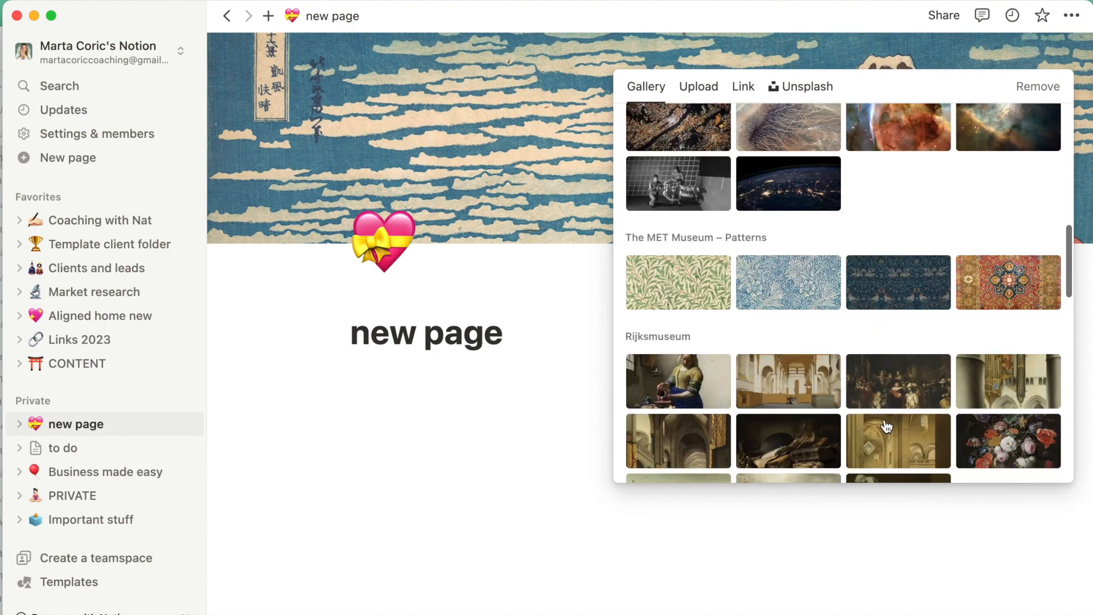
pyautogui.click(426, 259)
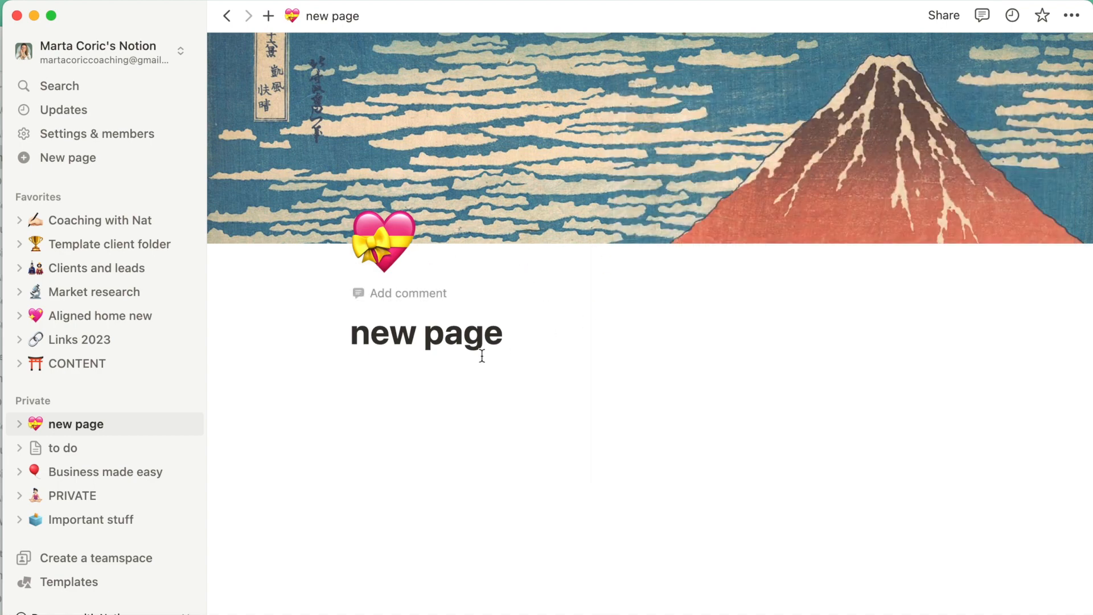
pyautogui.click(458, 372)
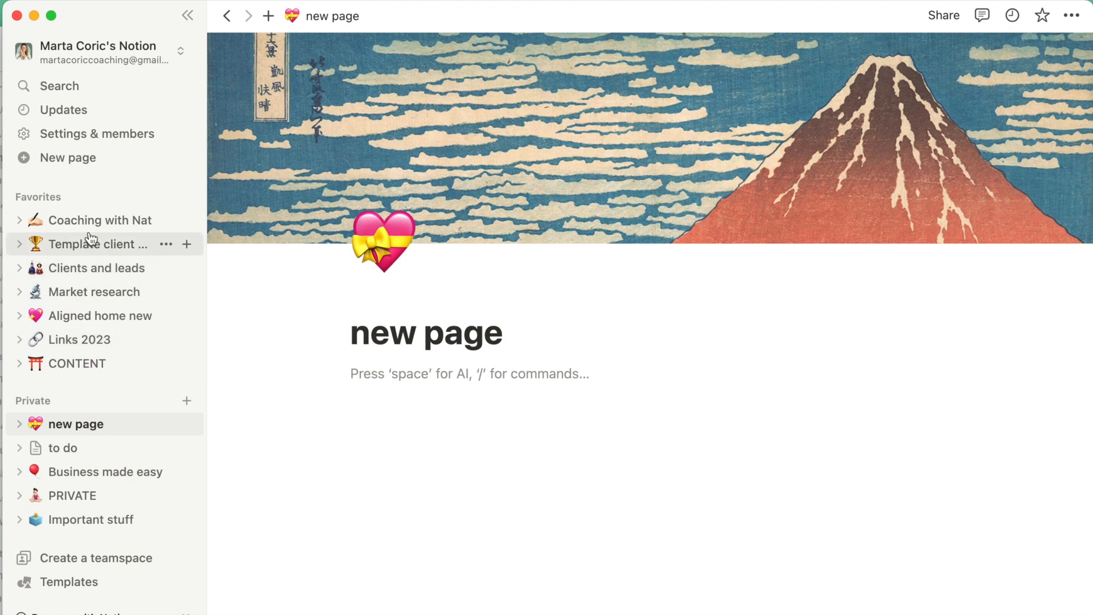
# - Open the "Business made easy" page and examine its OVERALL GOALS 2024 and Daily organisation sections
pyautogui.click(92, 472)
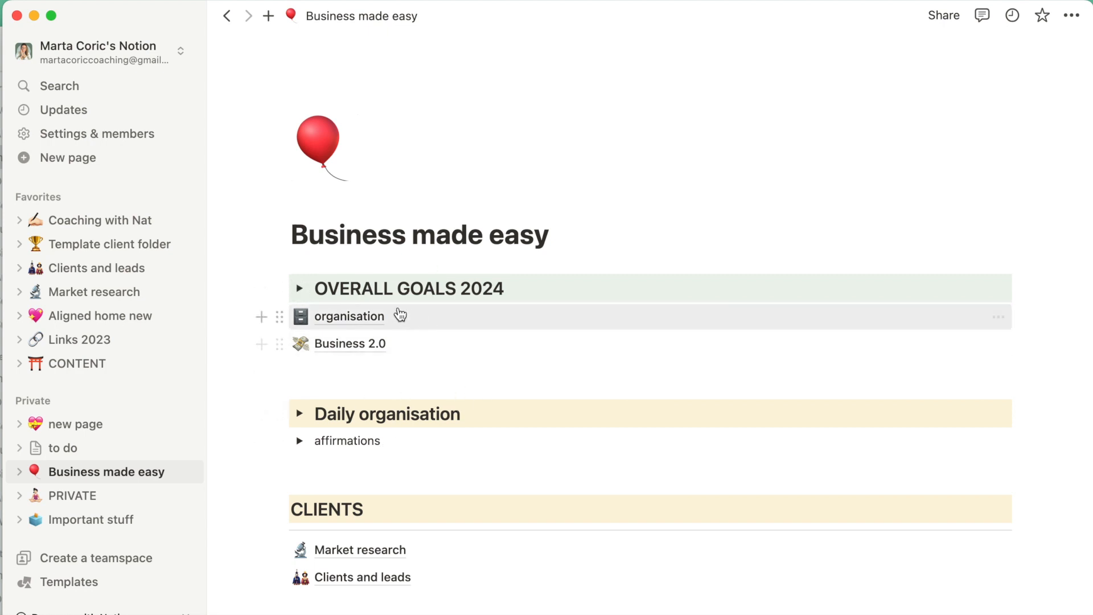
pyautogui.moveTo(337, 321)
pyautogui.moveTo(424, 344)
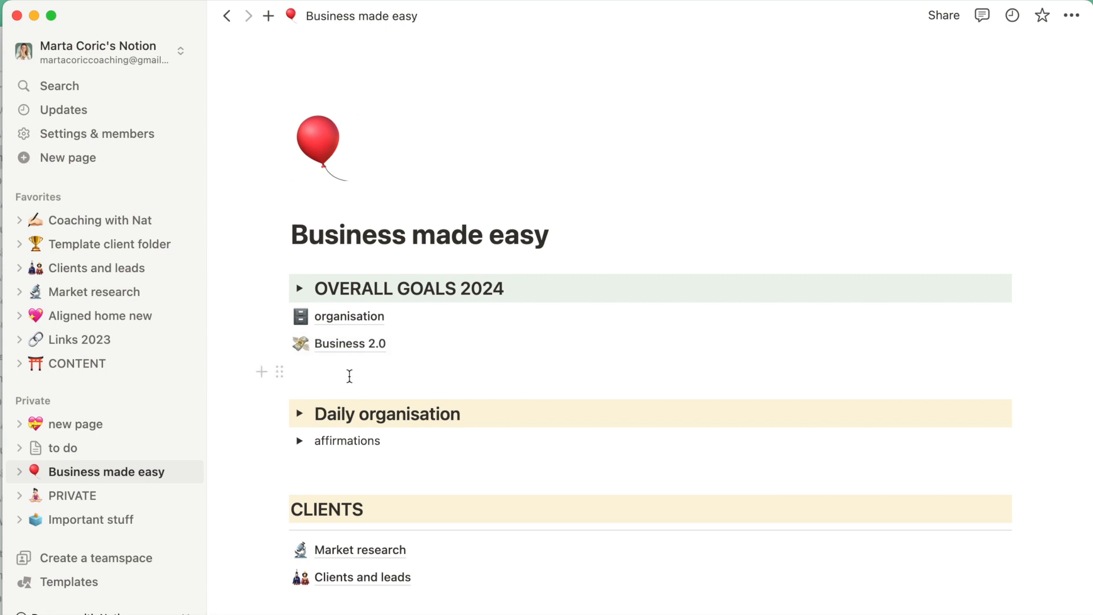
pyautogui.scroll(-3, 361, 370)
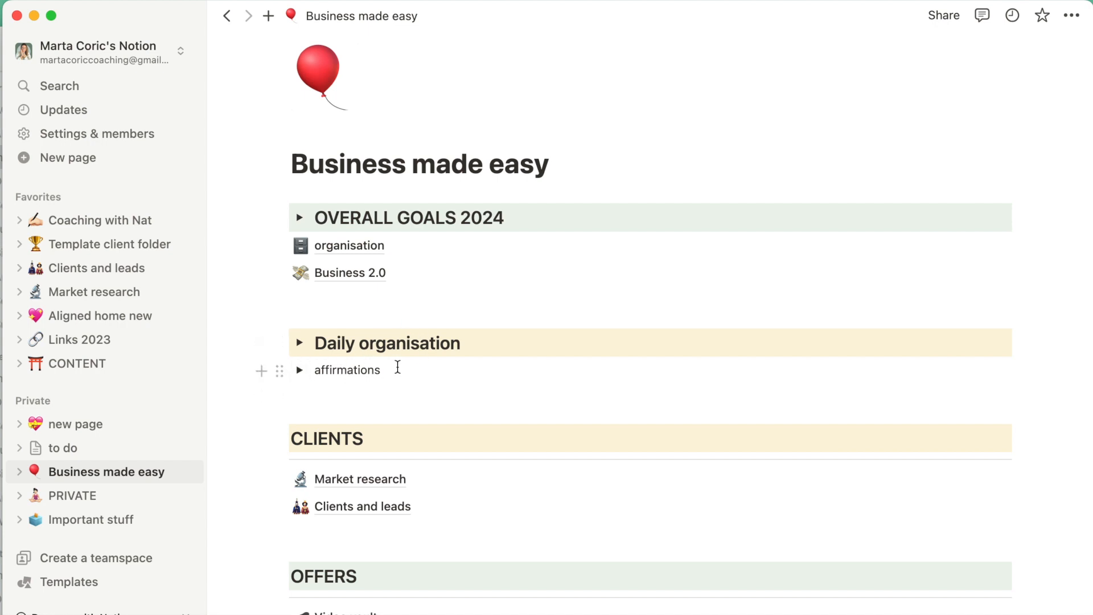
pyautogui.click(354, 386)
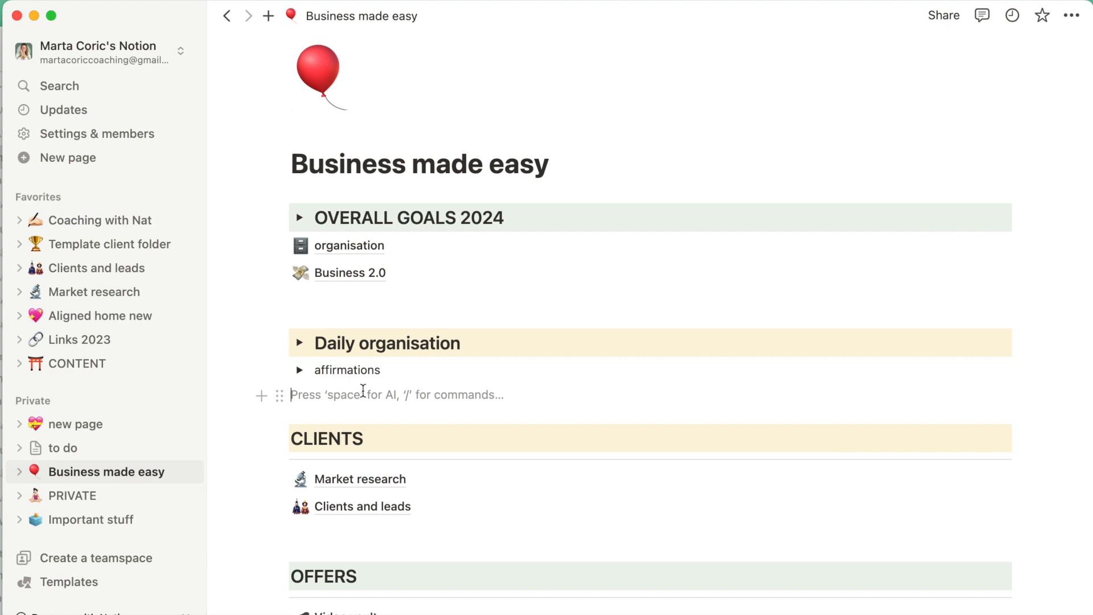
# - Review the subpages and toggles under the CLIENTS and OFFERS headings, including a preview of "Clients and leads"
pyautogui.scroll(-2, 391, 405)
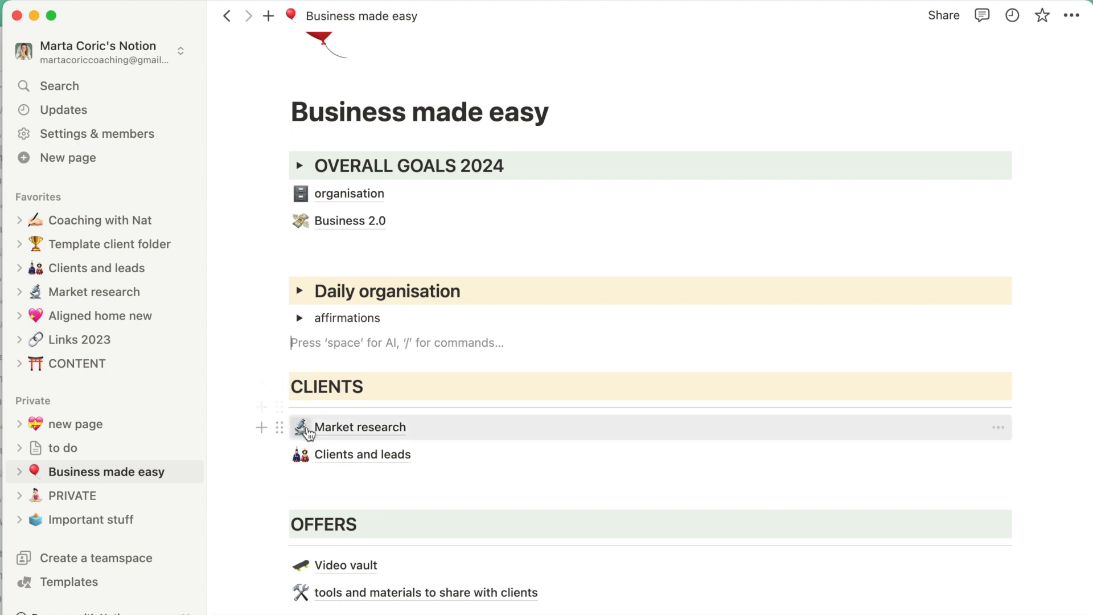
pyautogui.moveTo(362, 464)
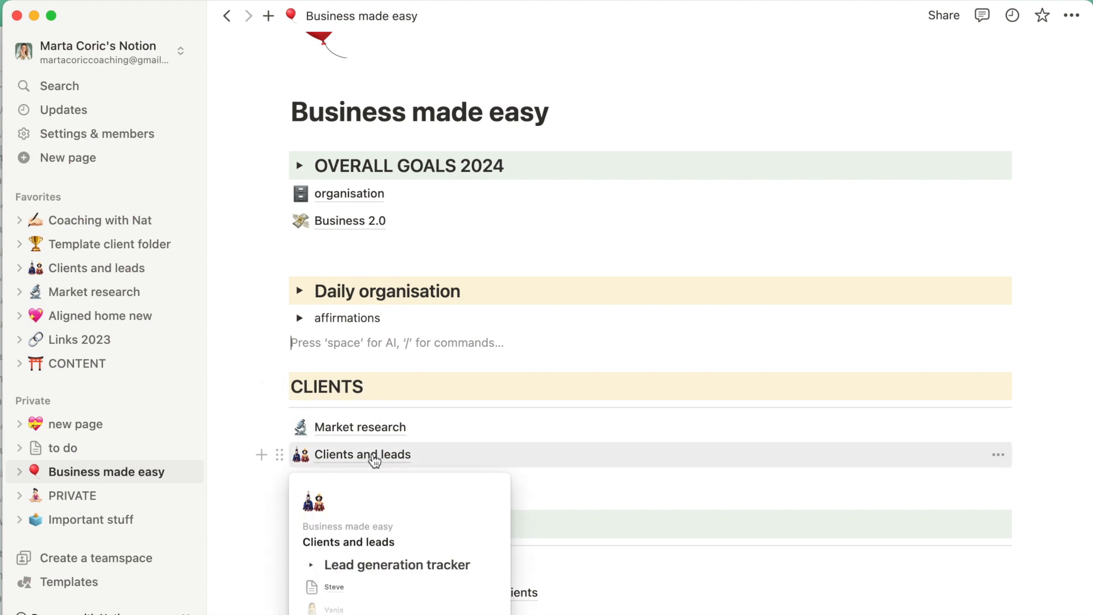
pyautogui.moveTo(402, 429)
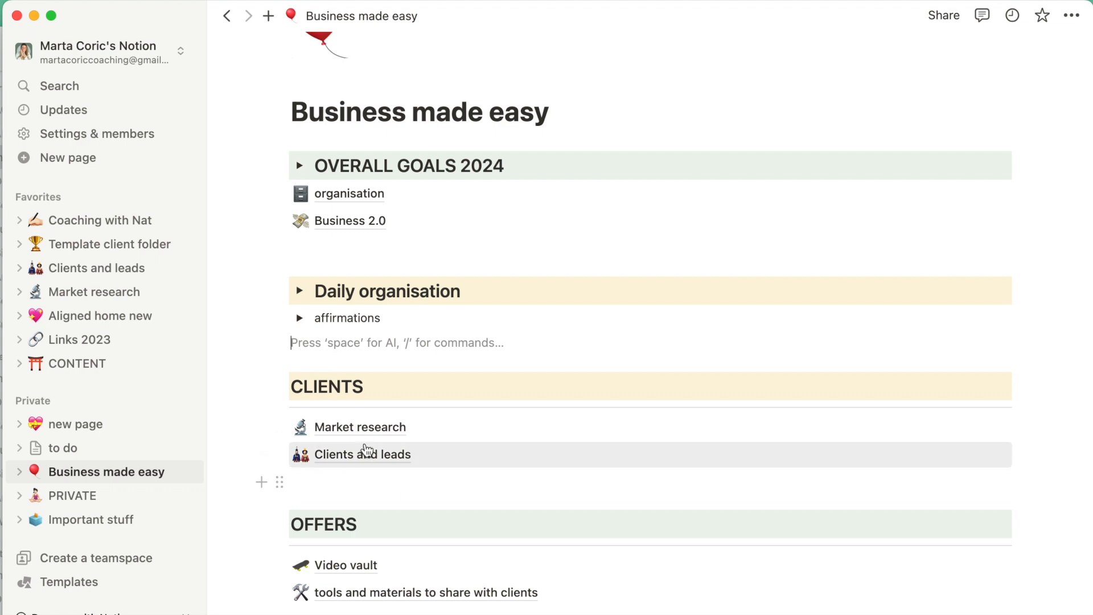
pyautogui.scroll(-1, 378, 469)
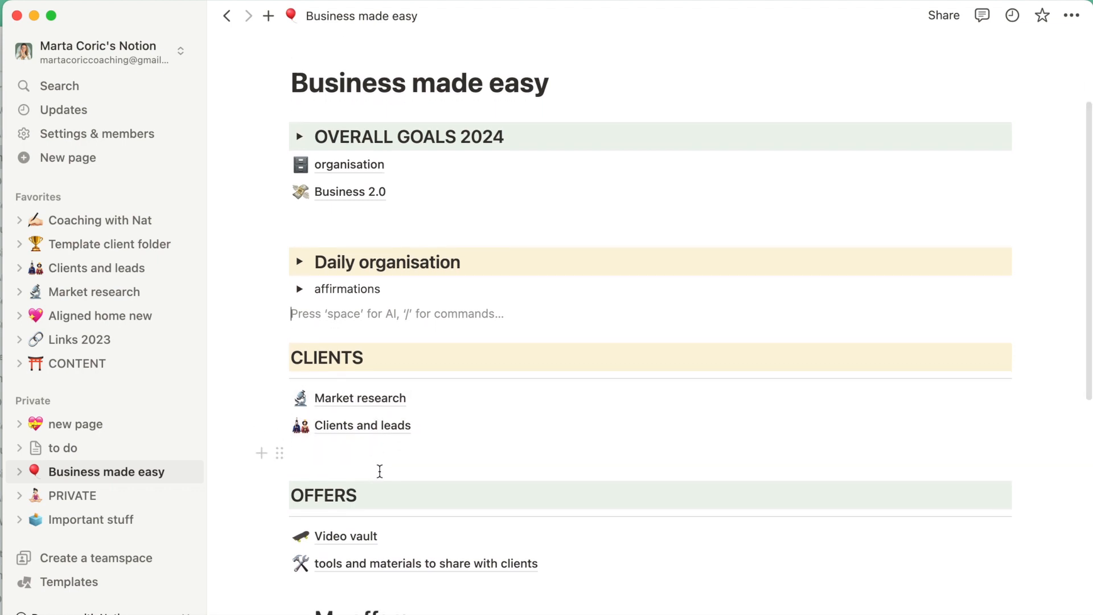
pyautogui.scroll(-3, 379, 470)
pyautogui.scroll(-3, 380, 477)
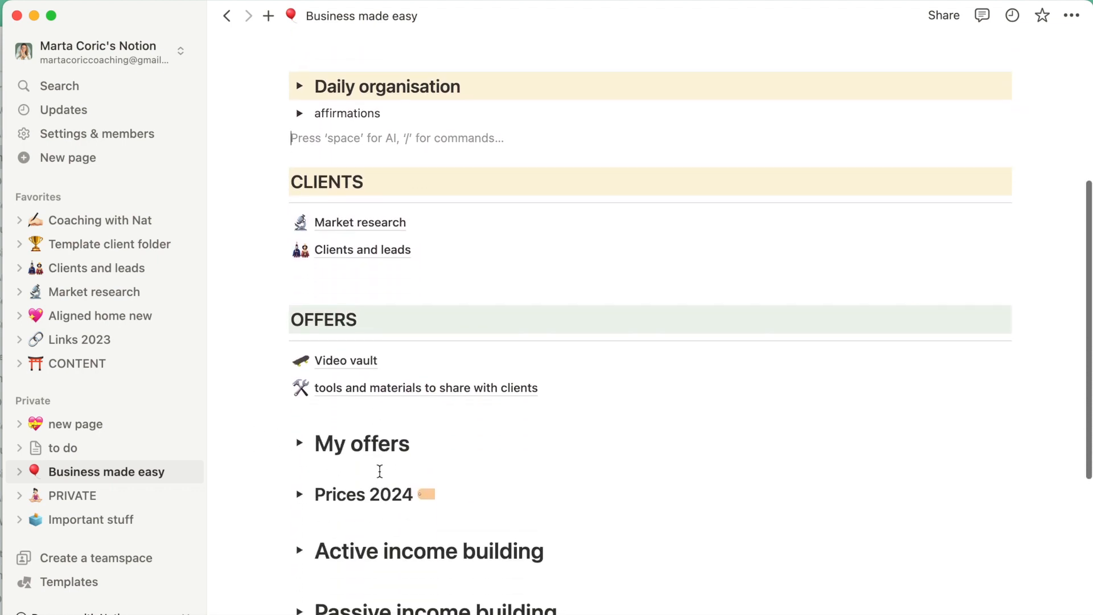
pyautogui.moveTo(393, 365)
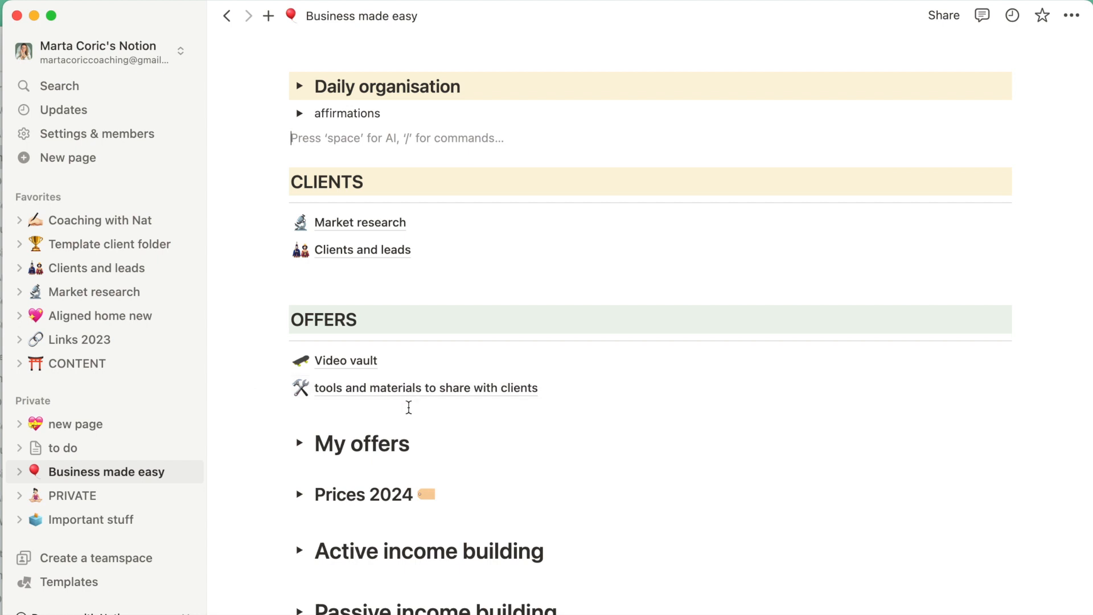
pyautogui.scroll(-2, 372, 410)
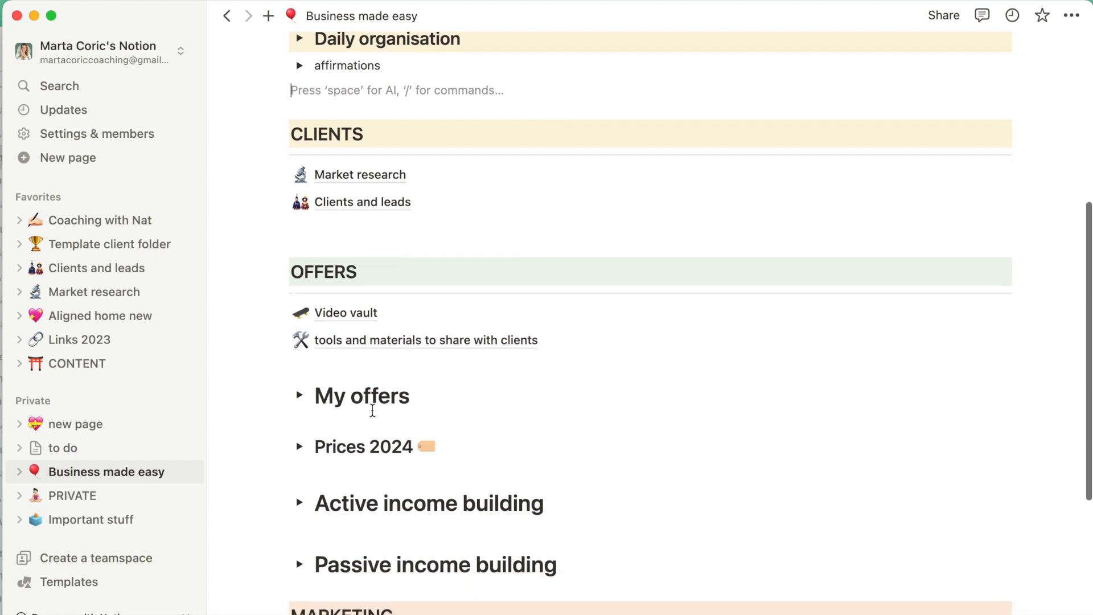
# - Expand the "My offers" toggle to view its contents and collapse it again
pyautogui.click(300, 397)
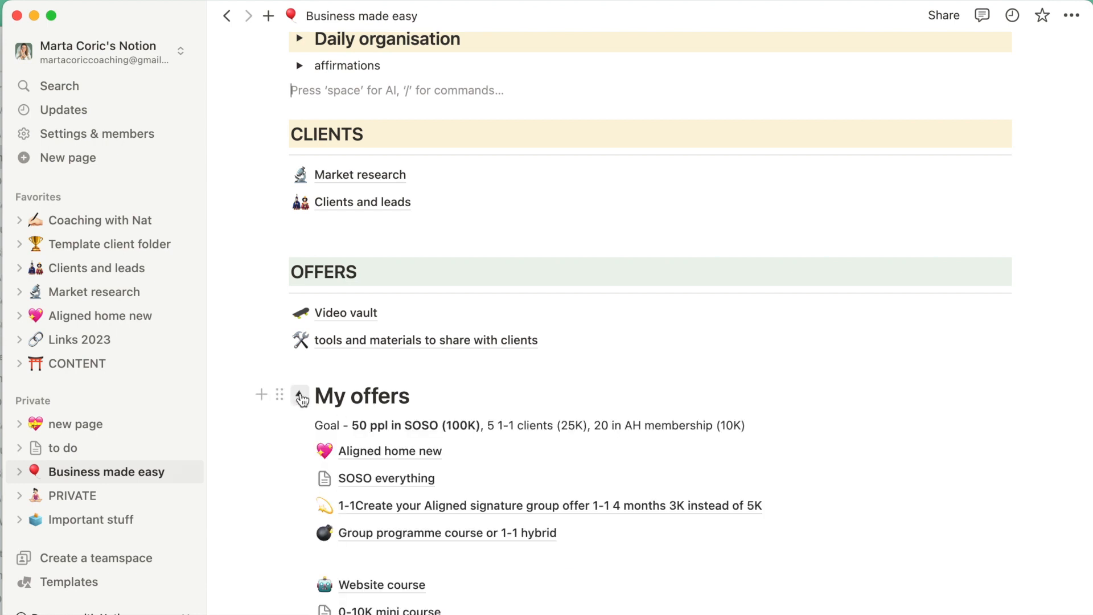
pyautogui.scroll(-1, 302, 400)
pyautogui.click(300, 369)
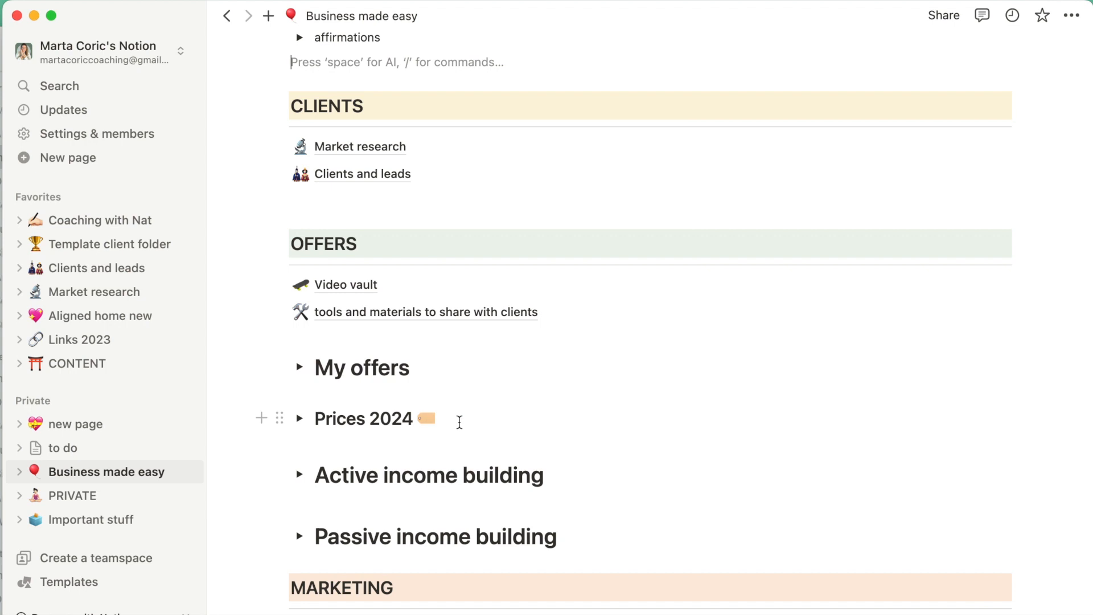
pyautogui.scroll(-1, 459, 422)
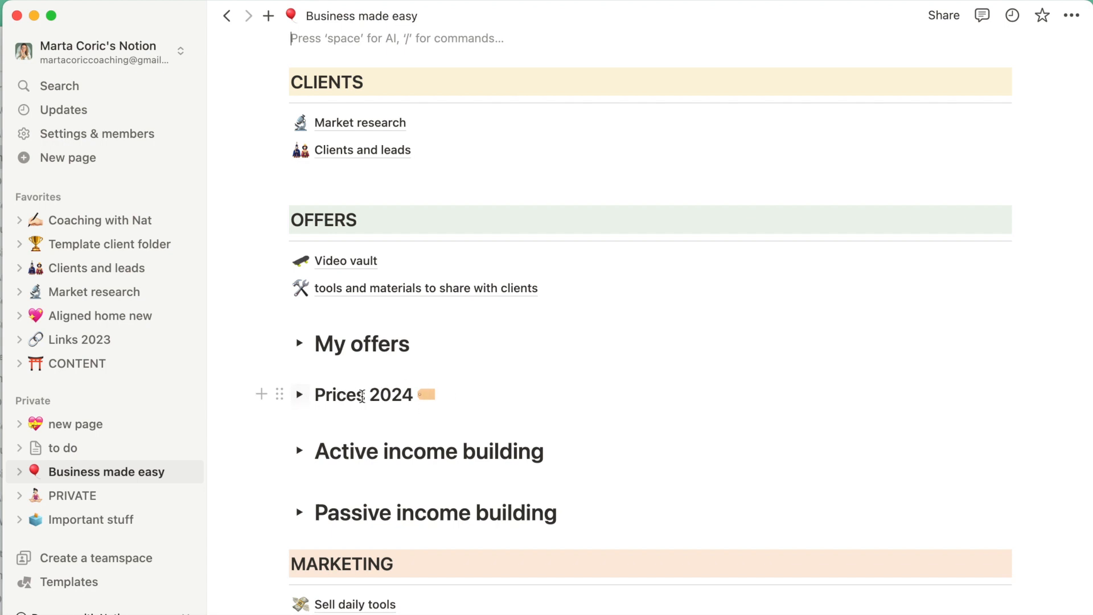
# - Examine the income building toggles and the subpages and toggles under MARKETING, and review the page's overall layout again from its title
pyautogui.scroll(-2, 446, 396)
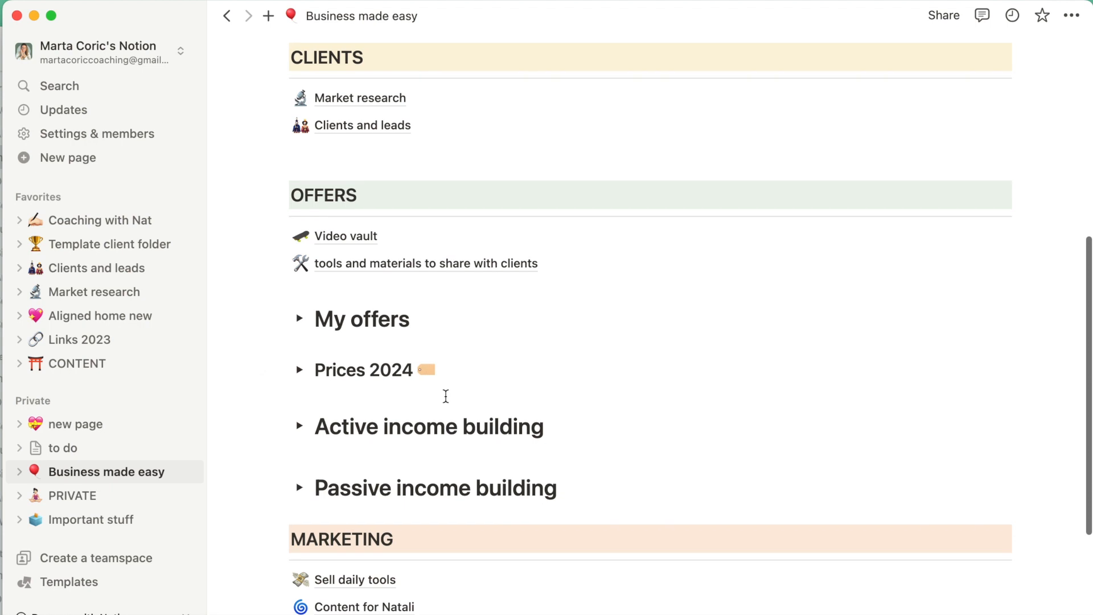
pyautogui.scroll(-4, 432, 428)
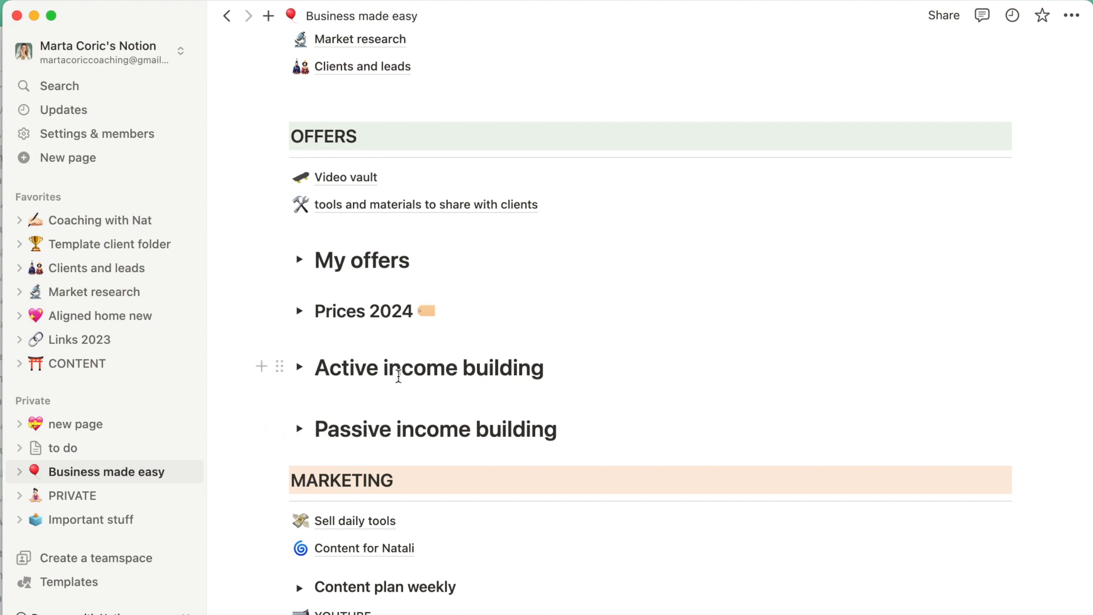
pyautogui.scroll(-1, 421, 410)
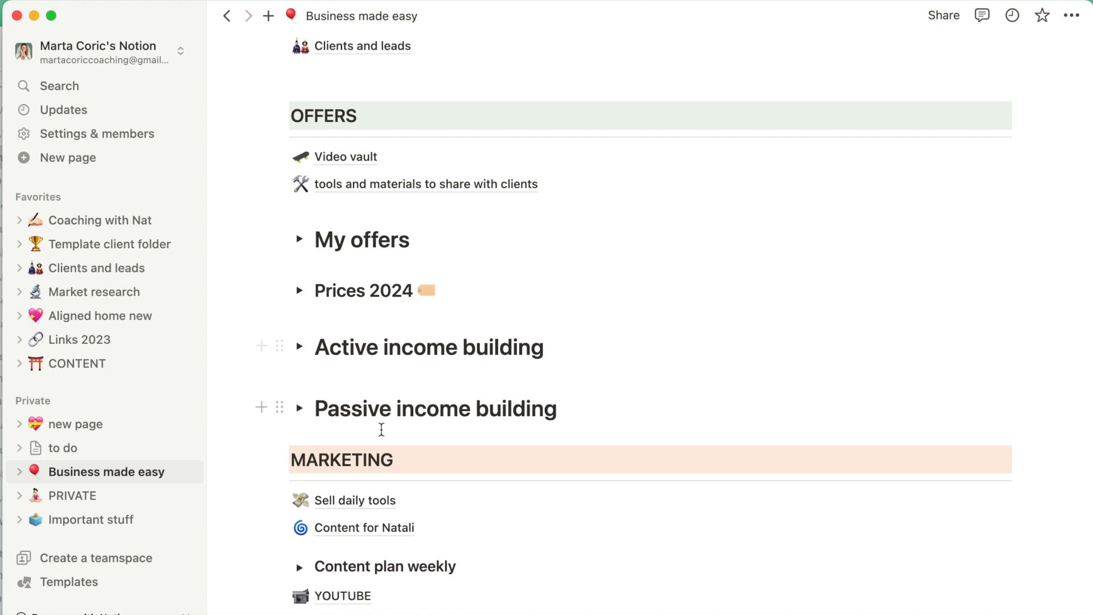
pyautogui.scroll(-2, 392, 334)
pyautogui.scroll(-3, 392, 334)
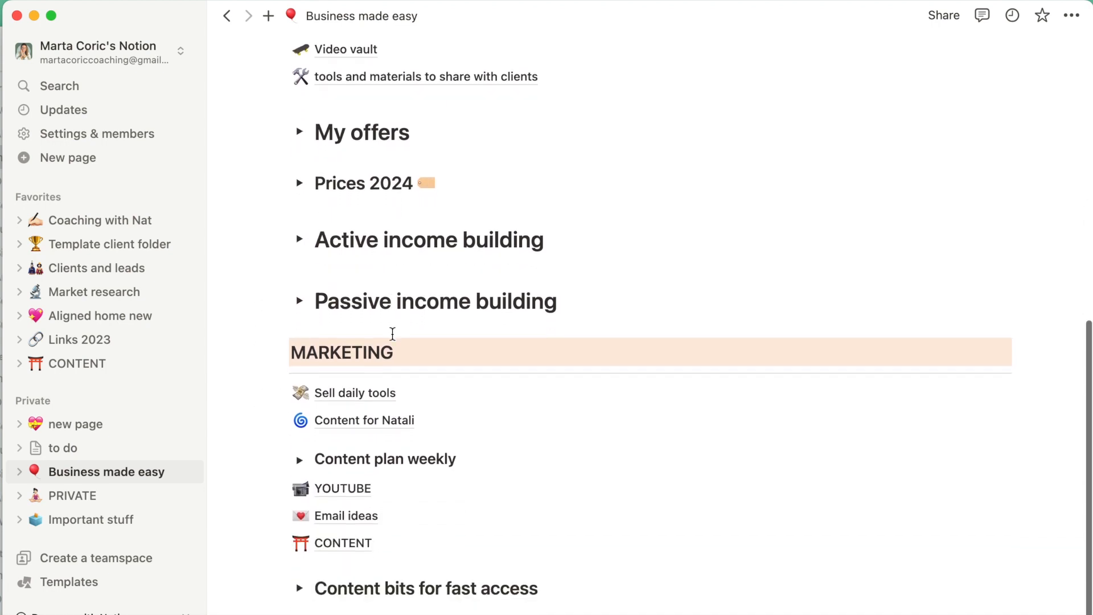
pyautogui.scroll(-2, 381, 346)
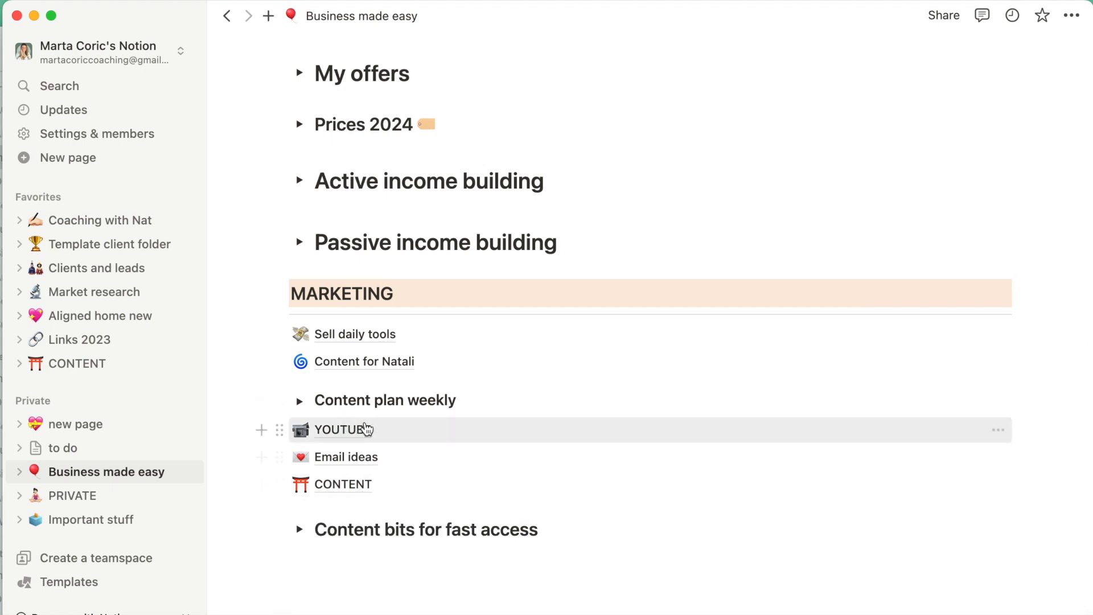
pyautogui.moveTo(397, 436)
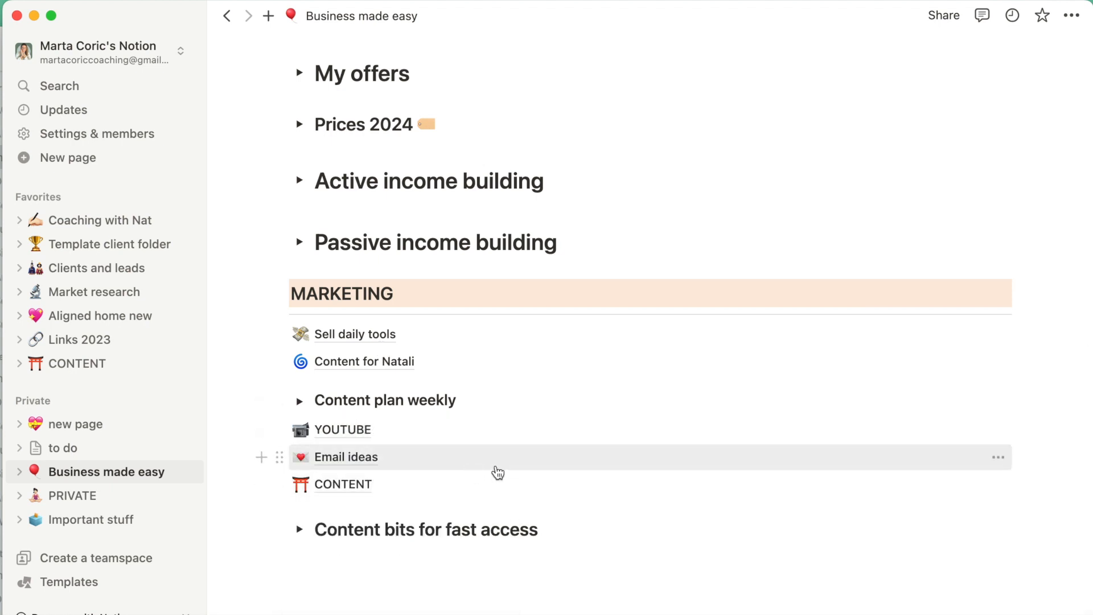
pyautogui.scroll(-1, 496, 507)
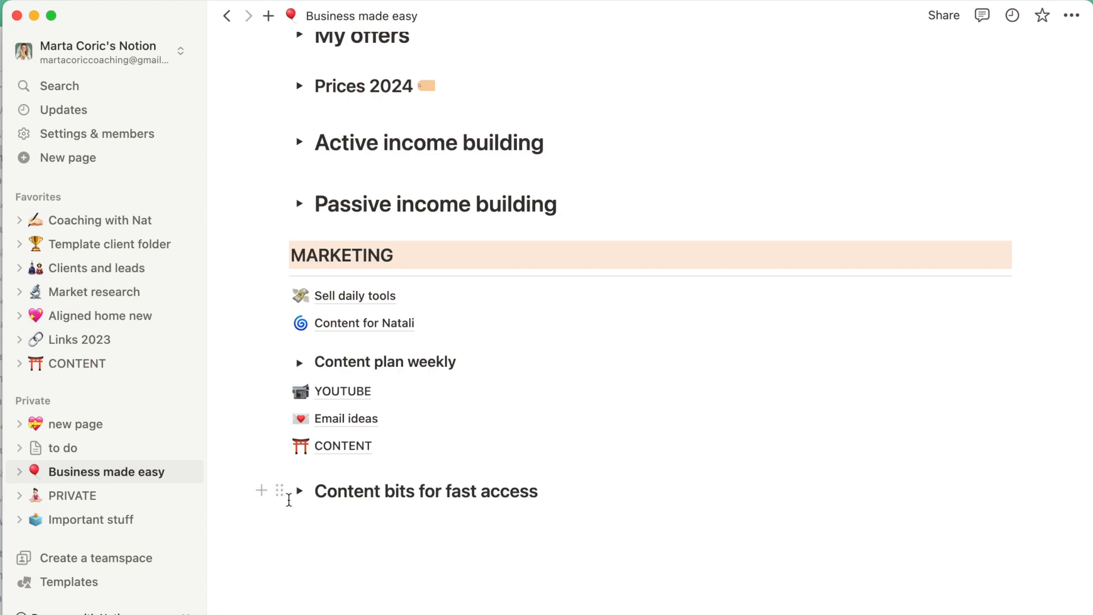
pyautogui.scroll(-2, 526, 499)
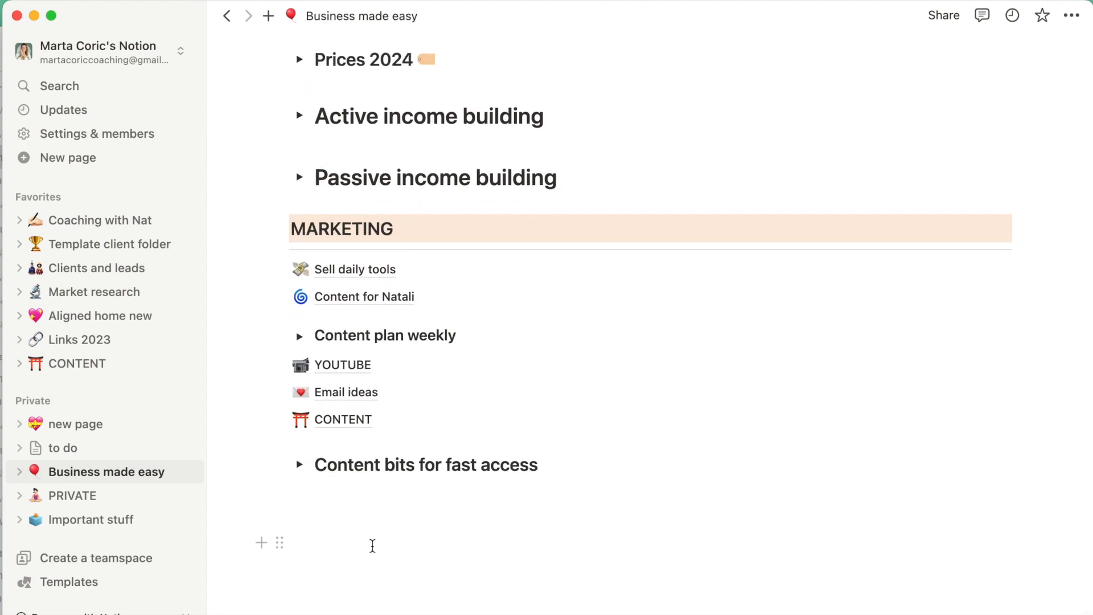
pyautogui.scroll(10, 372, 545)
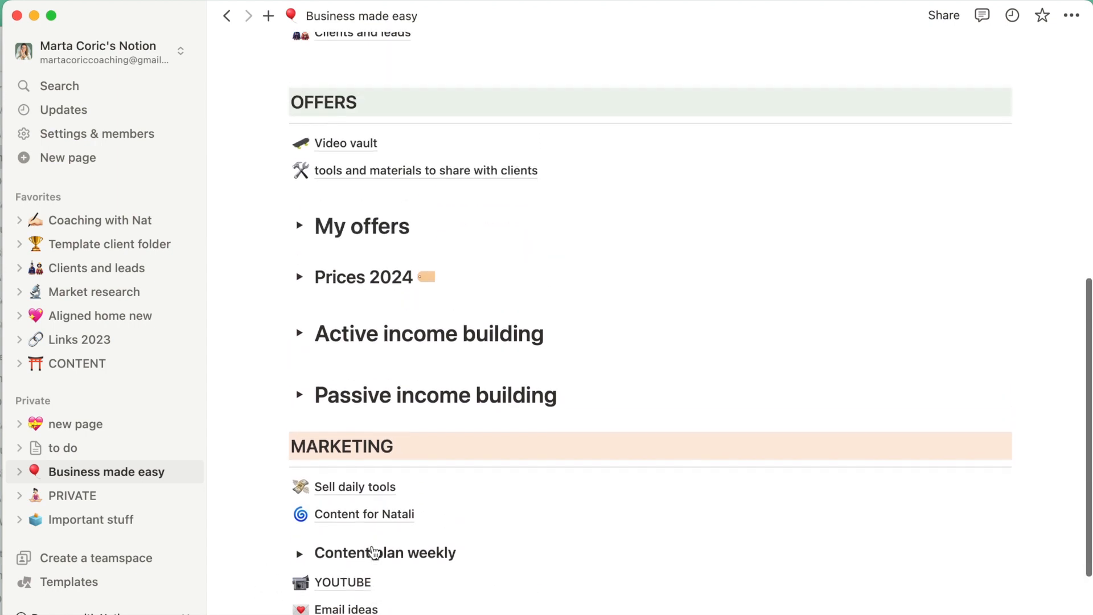
pyautogui.scroll(3, 372, 546)
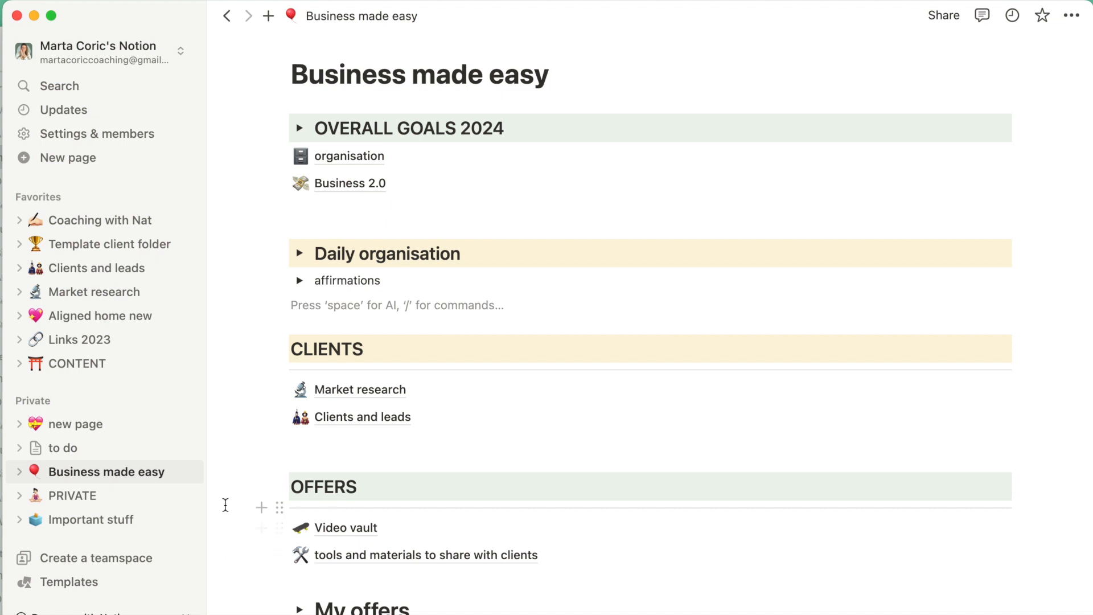
pyautogui.scroll(-2, 225, 505)
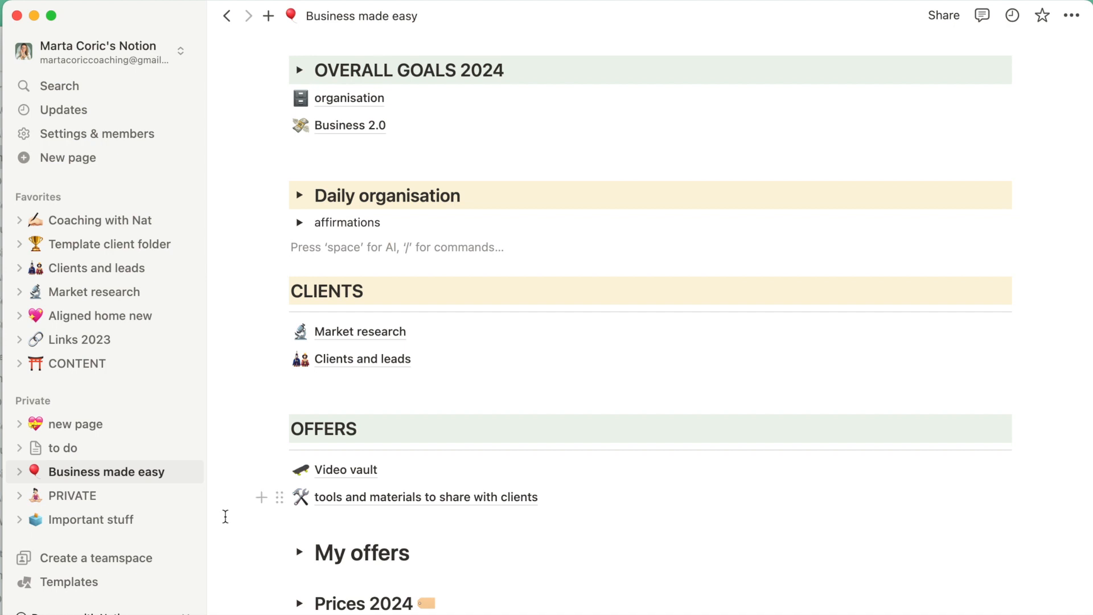
pyautogui.scroll(2, 226, 512)
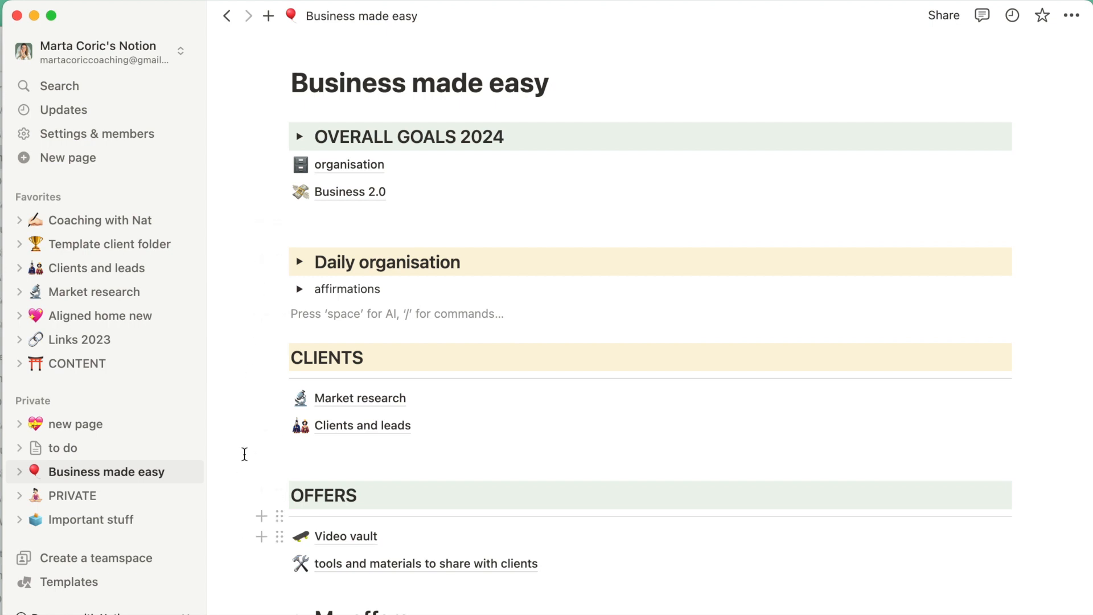
# - Open the "new page" page, browse the available block types and embed a sub-page directly below the title
pyautogui.click(78, 426)
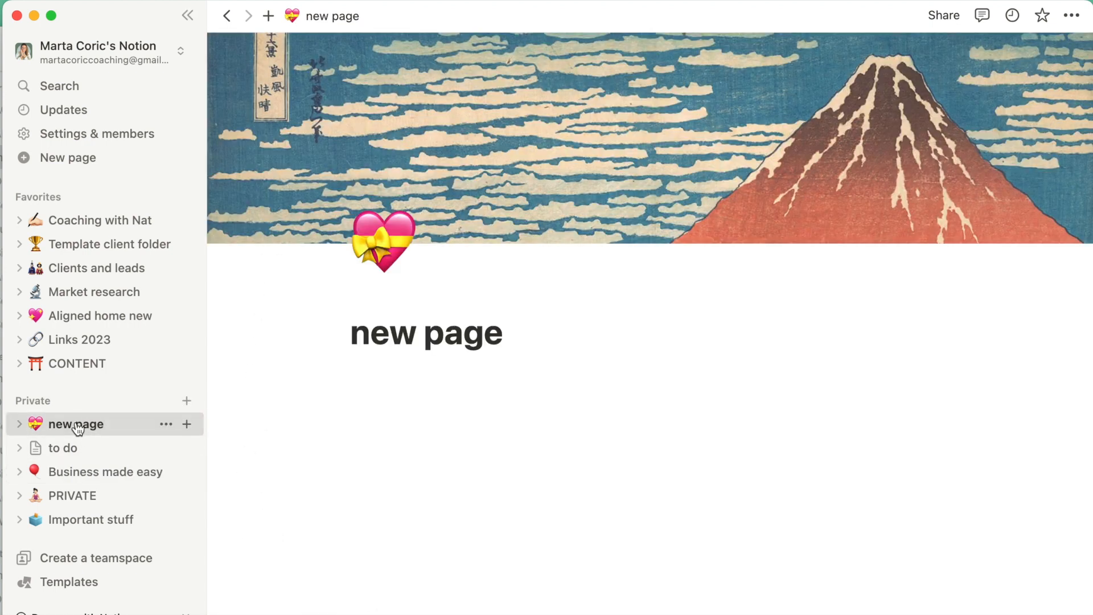
pyautogui.click(393, 370)
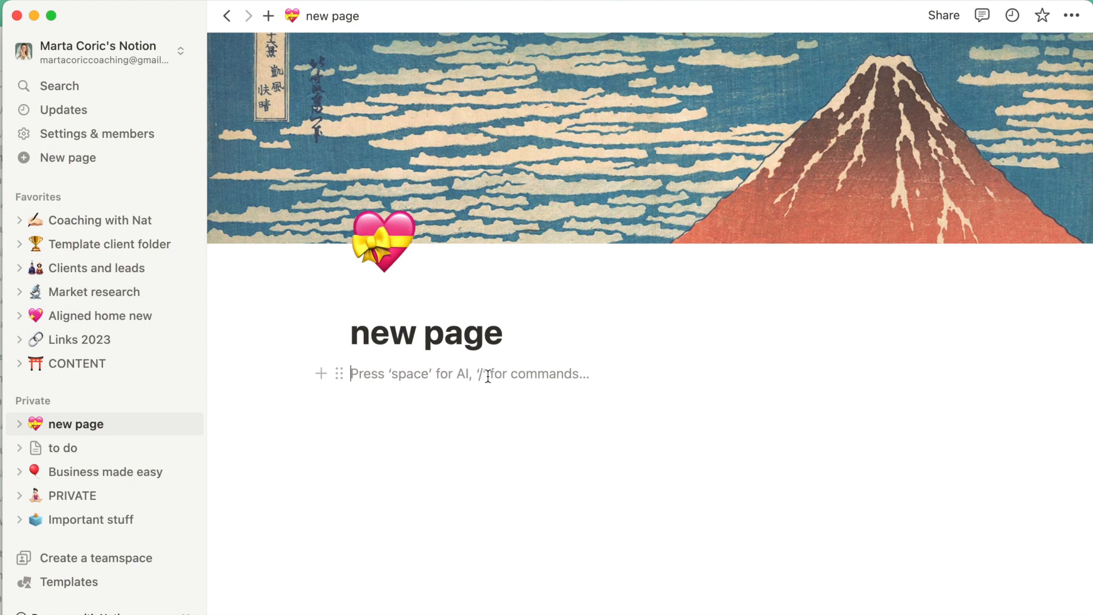
pyautogui.write('/')
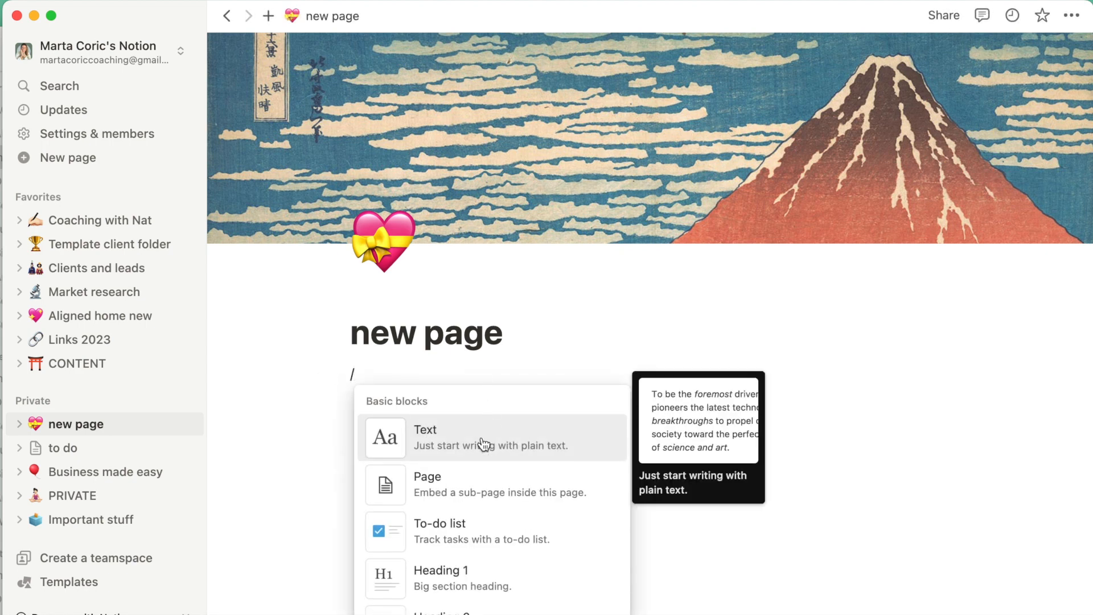
pyautogui.scroll(-5, 482, 444)
pyautogui.scroll(-15, 483, 444)
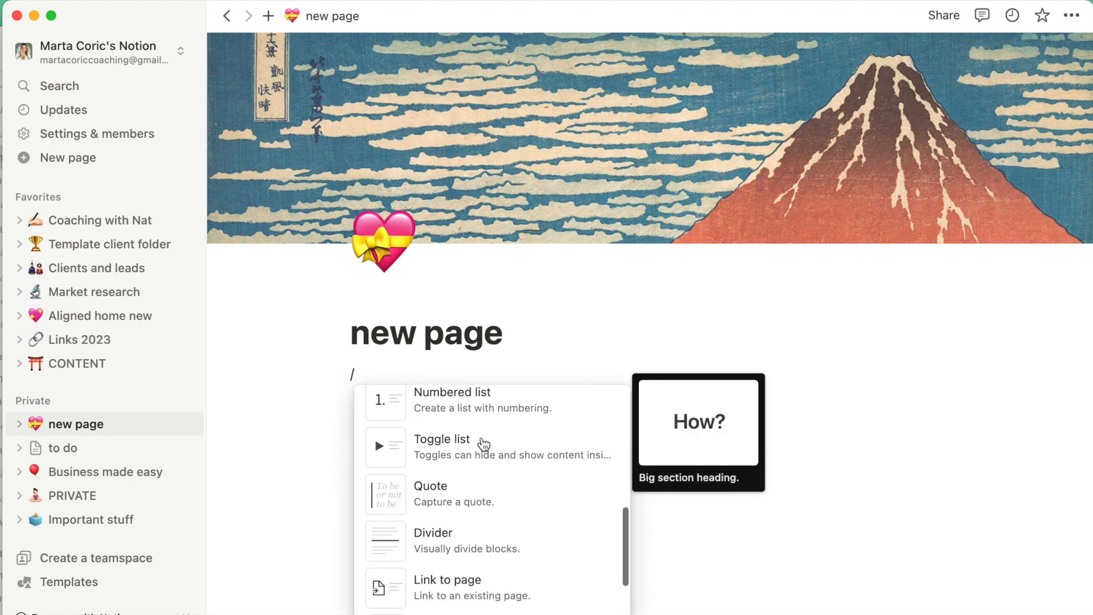
pyautogui.scroll(20, 483, 444)
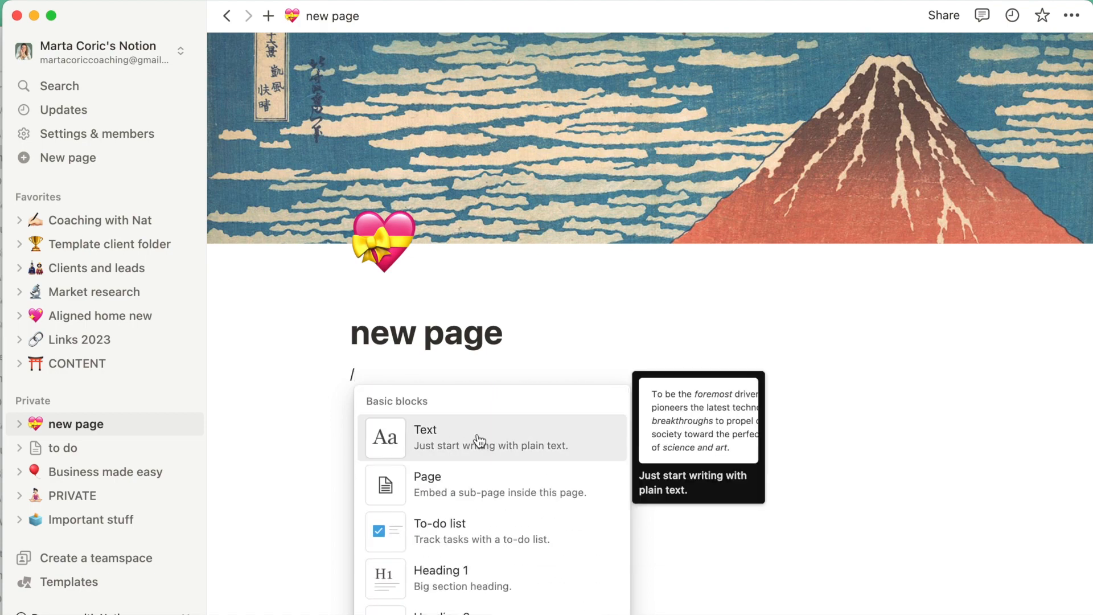
pyautogui.click(454, 489)
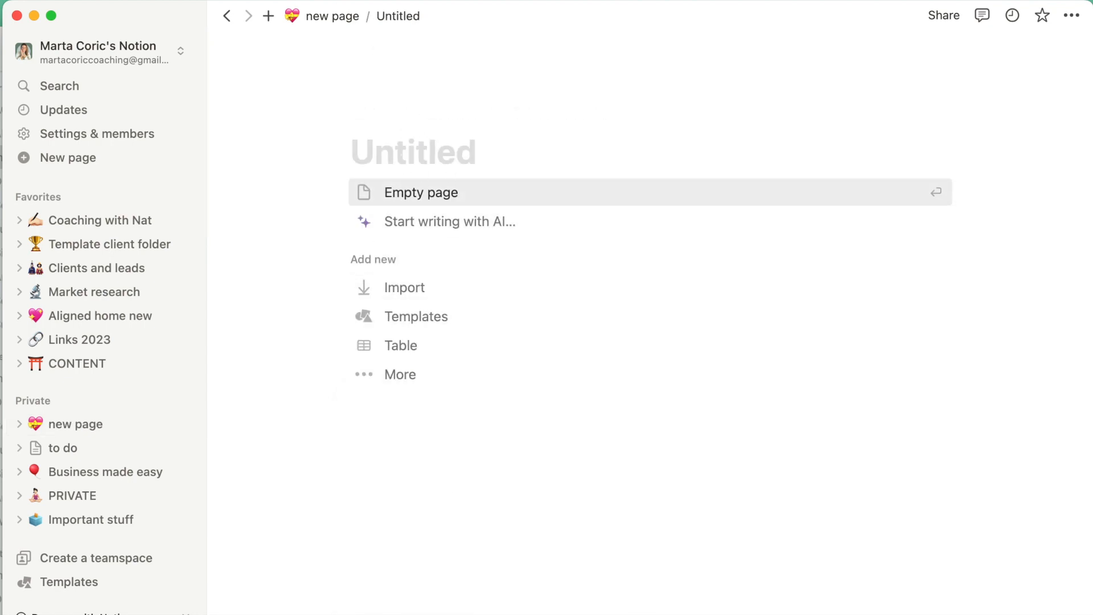
# - Add an icon to the sub-page, title it "hi" and return to the parent page
pyautogui.click(380, 117)
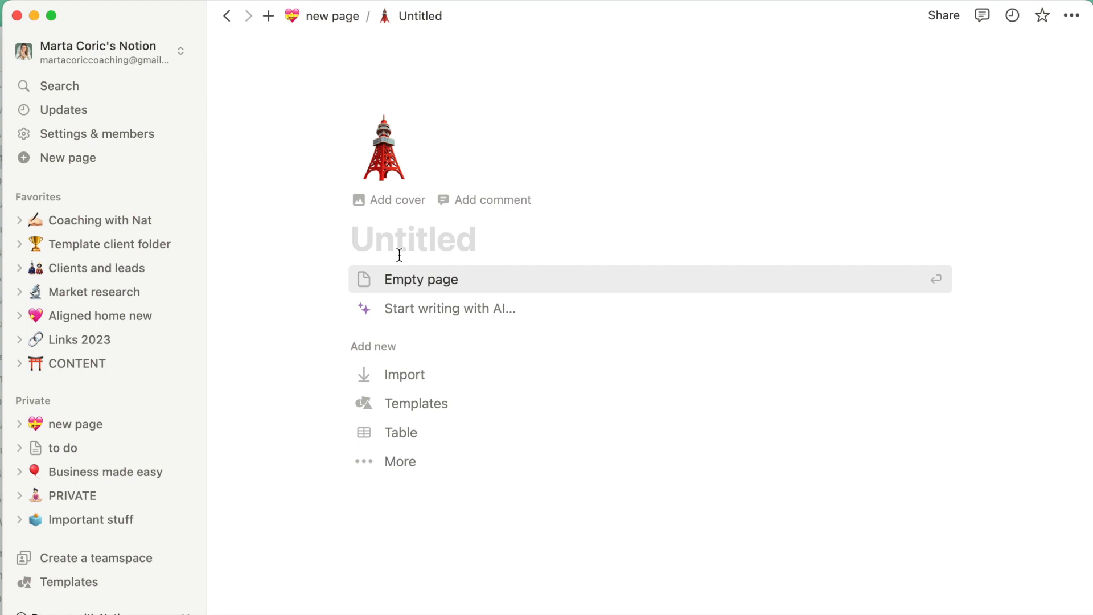
pyautogui.write('hi')
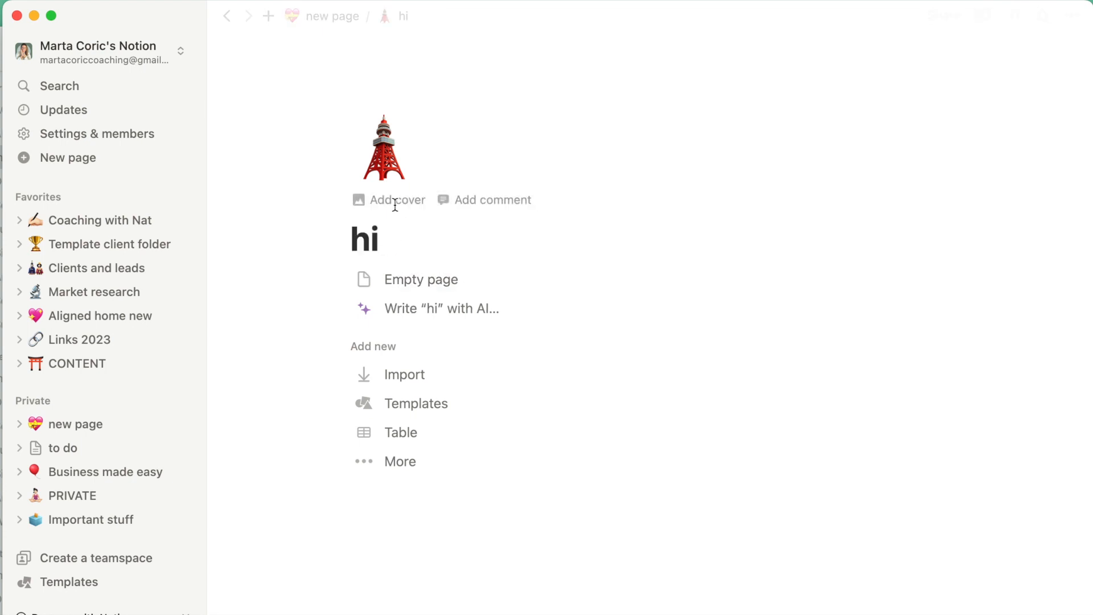
pyautogui.click(325, 17)
# - Insert a Heading 1 block below the "hi" sub-page with the text "hcjhckj"
pyautogui.click(385, 398)
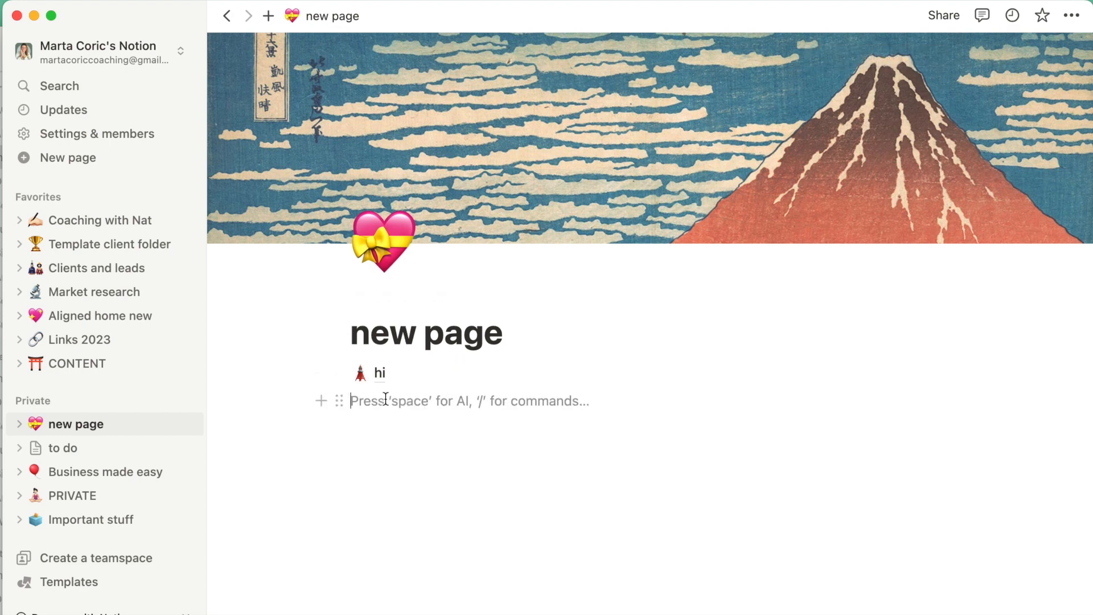
pyautogui.write('/')
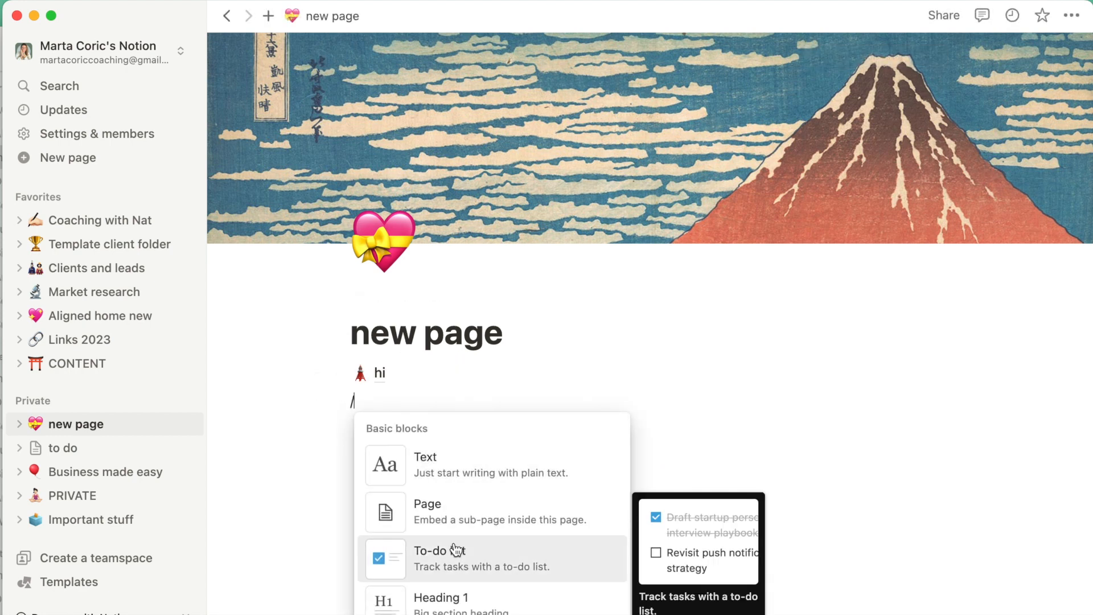
pyautogui.scroll(-2, 432, 561)
pyautogui.scroll(-1, 455, 549)
pyautogui.click(447, 513)
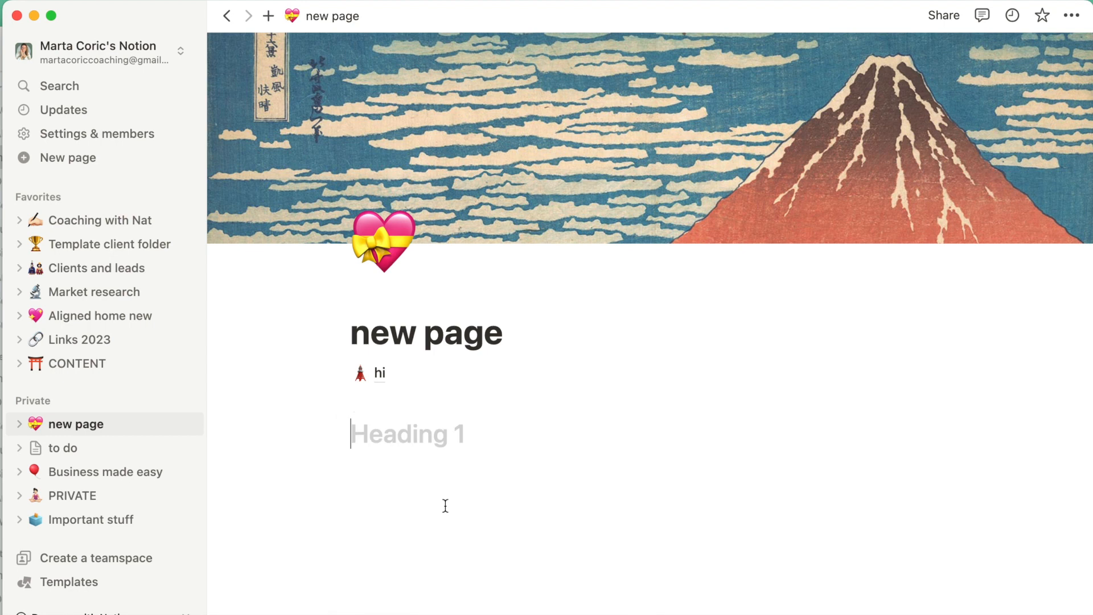
pyautogui.write('hcjhckj')
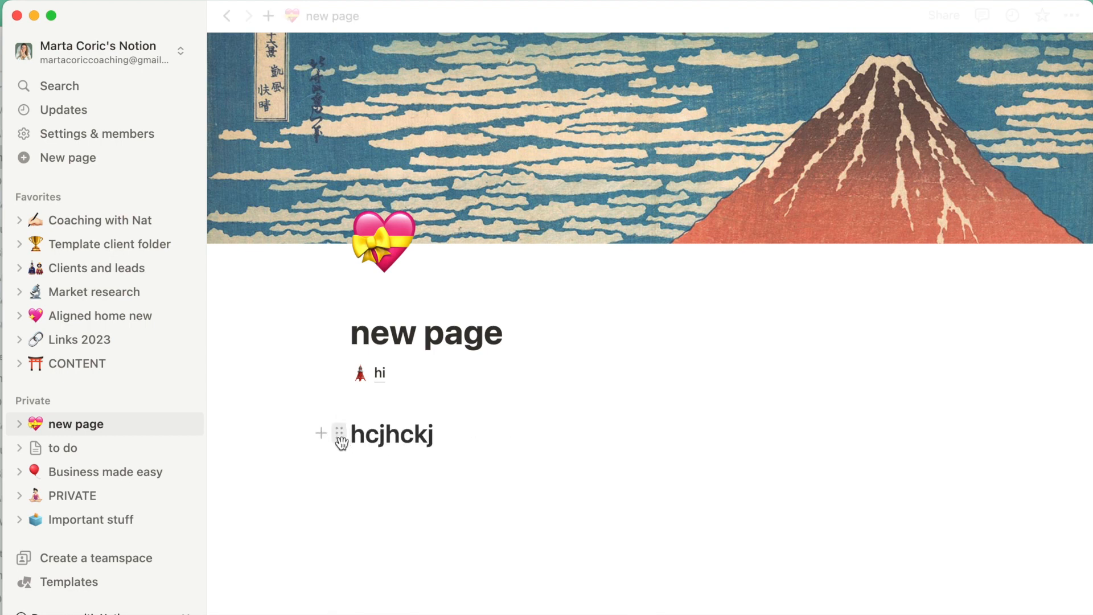
# - Review the conversion and color options for the "hcjhckj" heading and give it a pale brown background
pyautogui.press('Escape')
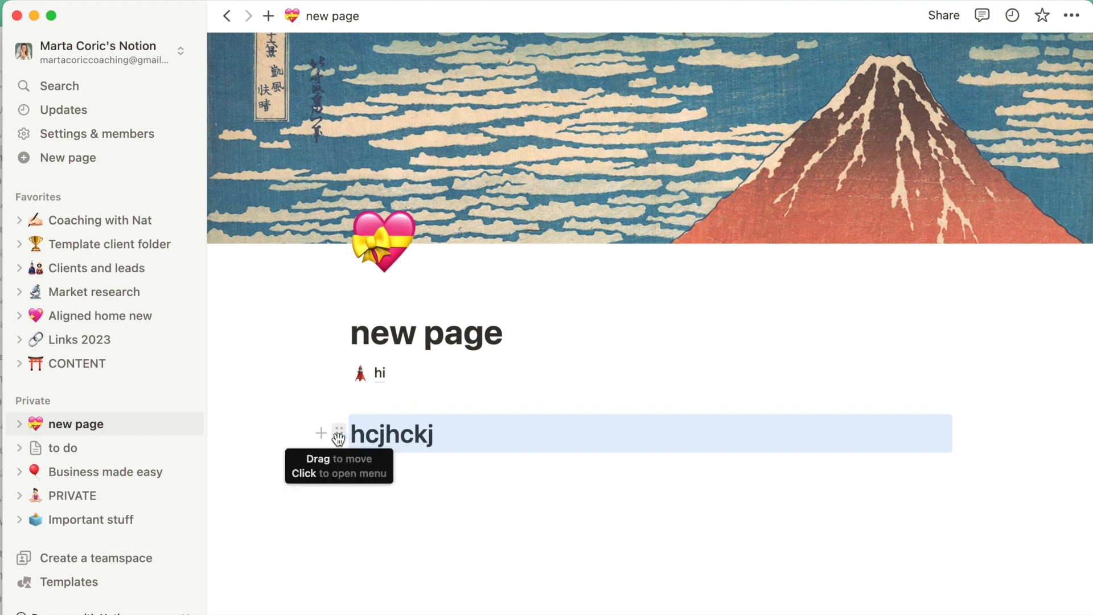
pyautogui.click(341, 433)
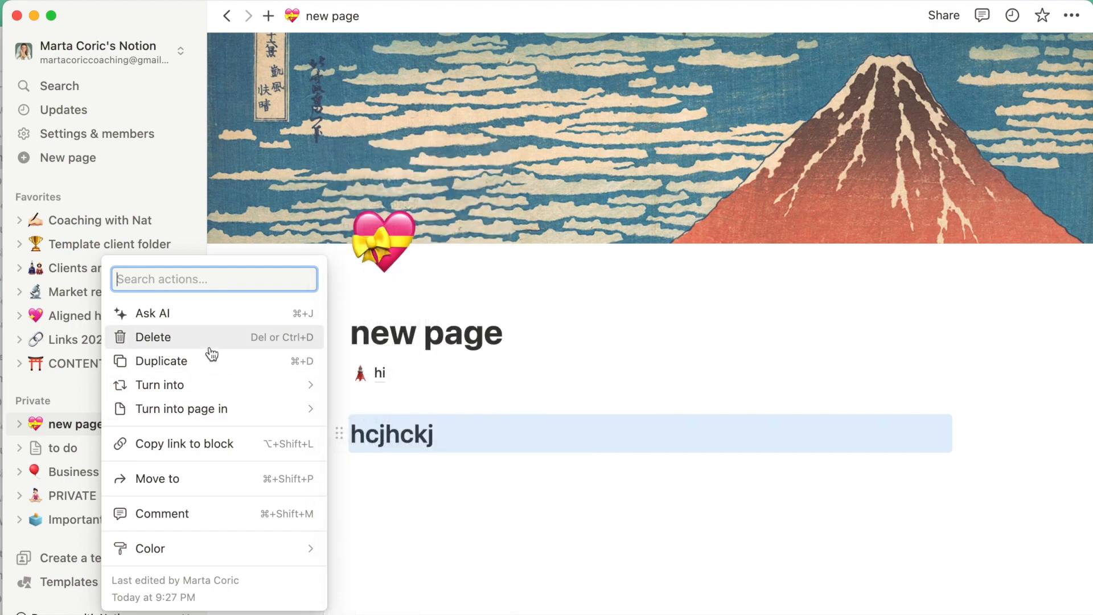
pyautogui.moveTo(199, 388)
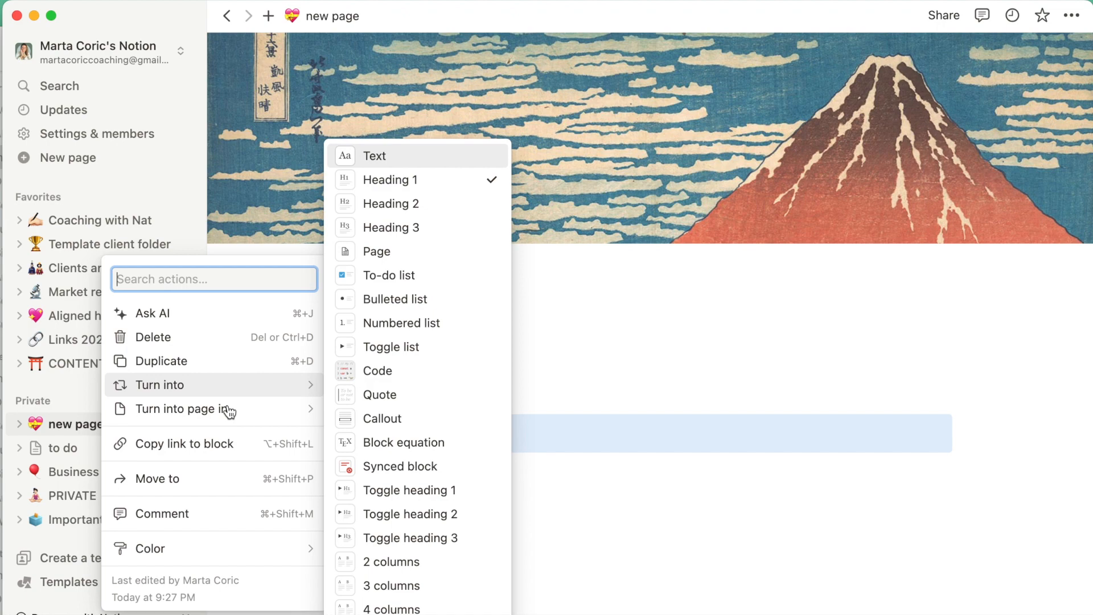
pyautogui.moveTo(195, 418)
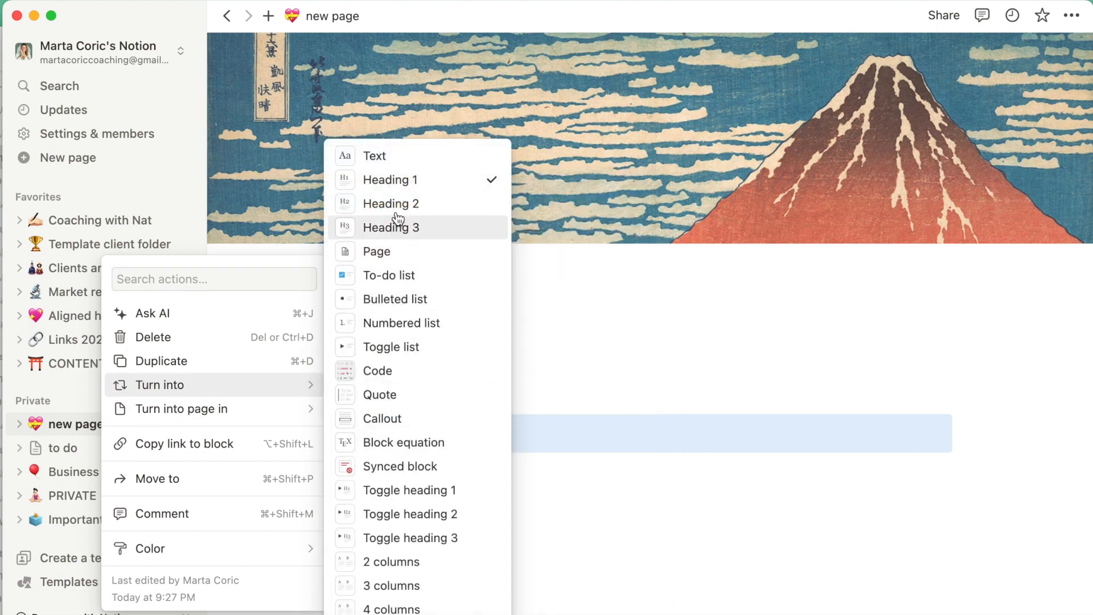
pyautogui.moveTo(178, 549)
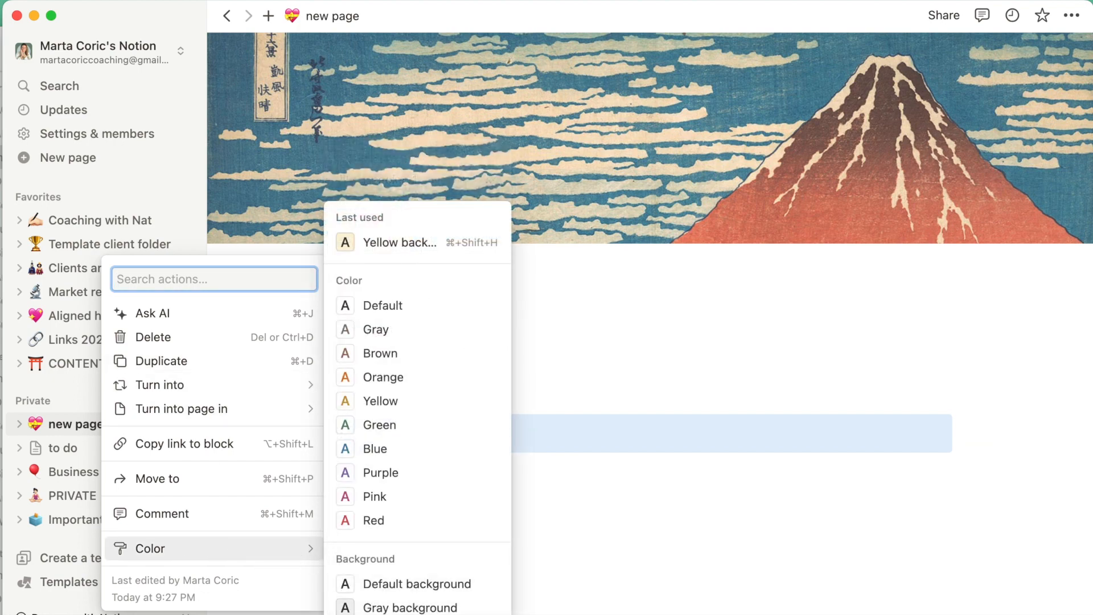
pyautogui.press('Escape')
pyautogui.click(423, 533)
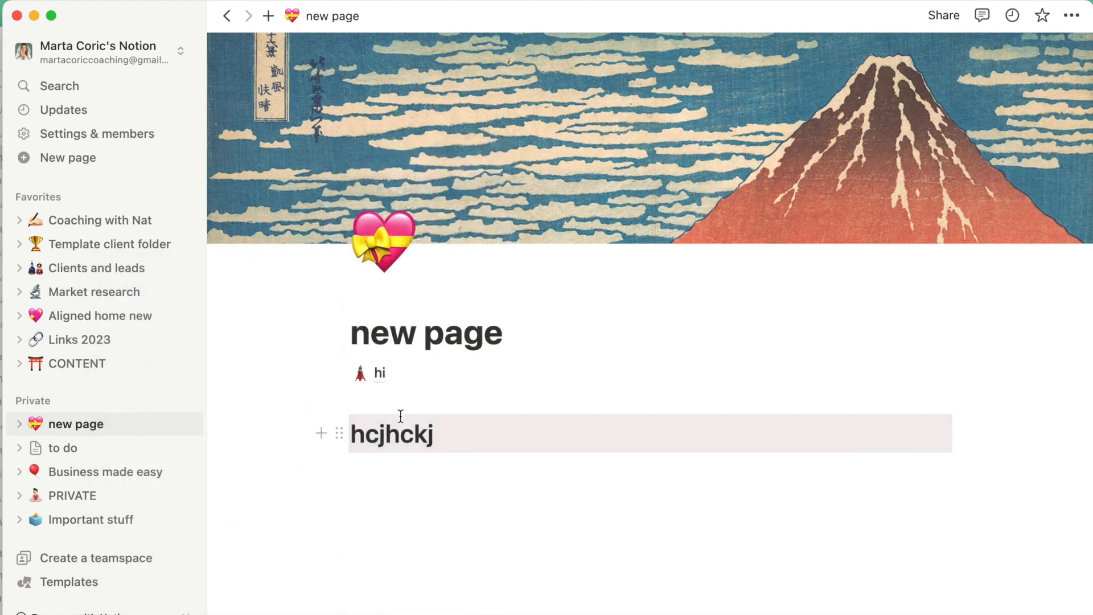
# - Set the color of the "hcjhckj" heading to Yellow text
pyautogui.click(340, 435)
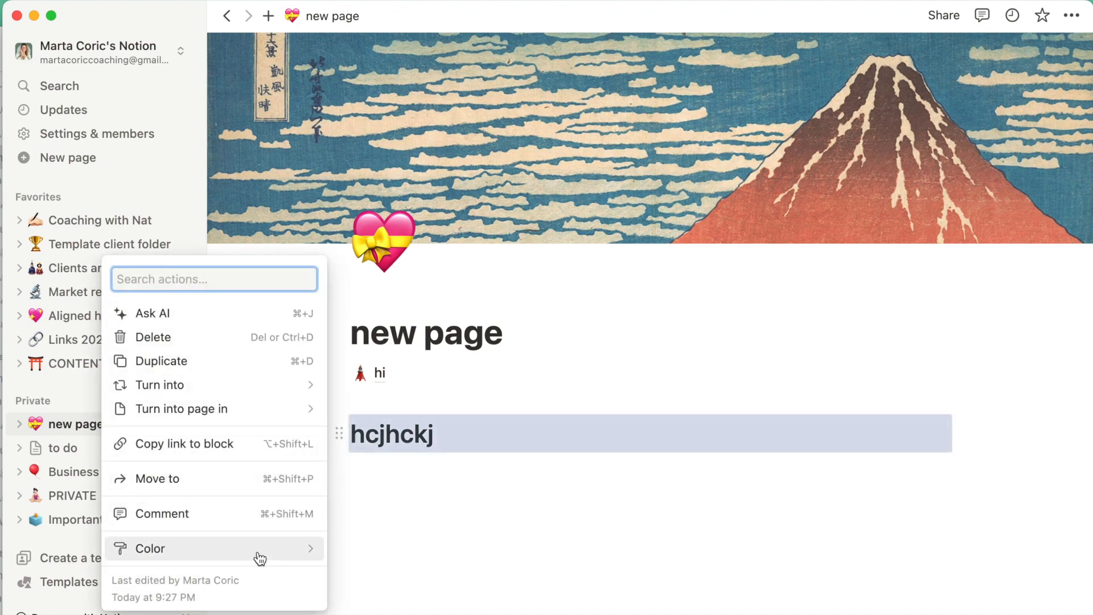
pyautogui.moveTo(261, 557)
pyautogui.click(402, 405)
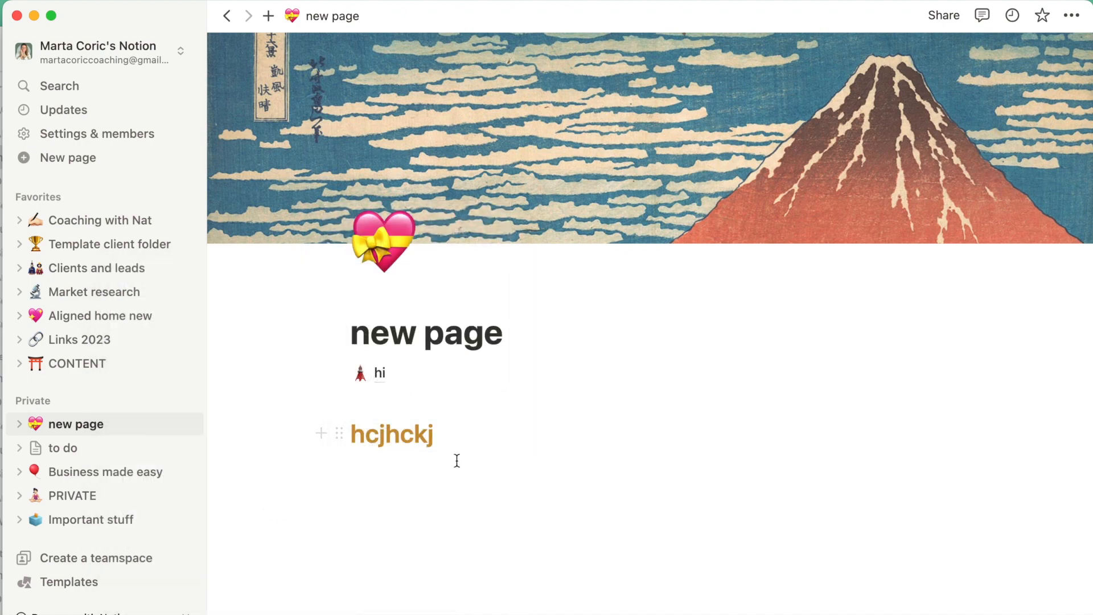
# - Insert an empty to-do list item below the "hcjhckj" heading
pyautogui.click(466, 498)
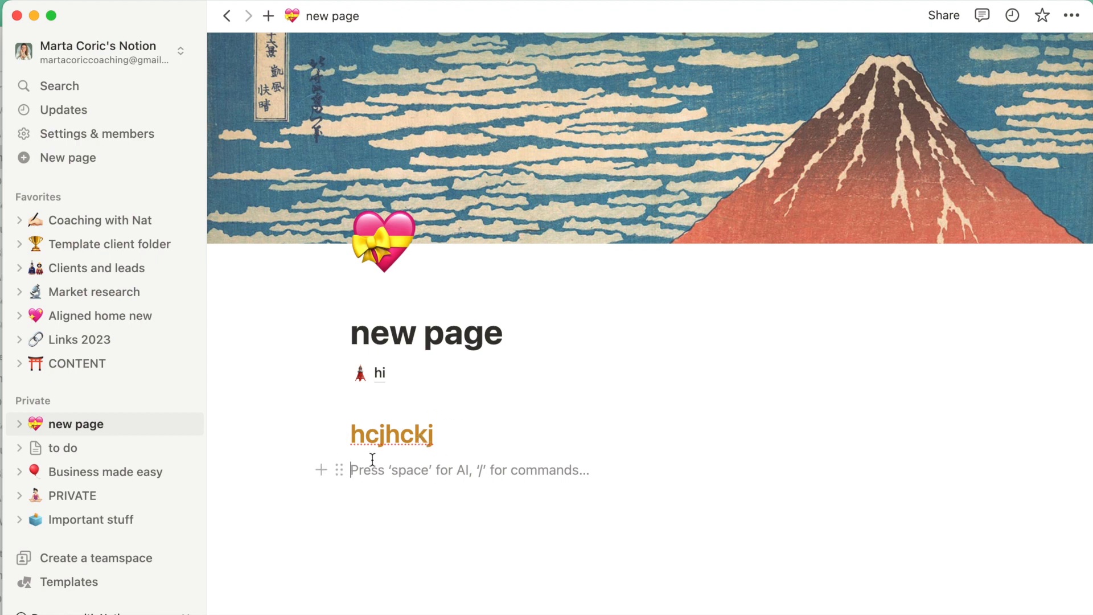
pyautogui.write('/')
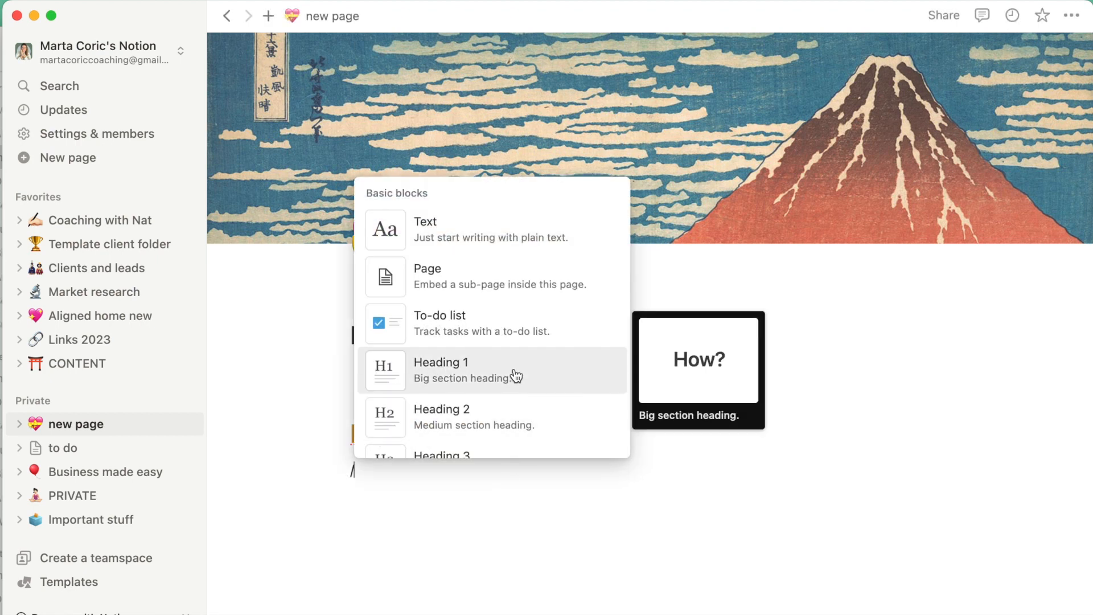
pyautogui.click(454, 329)
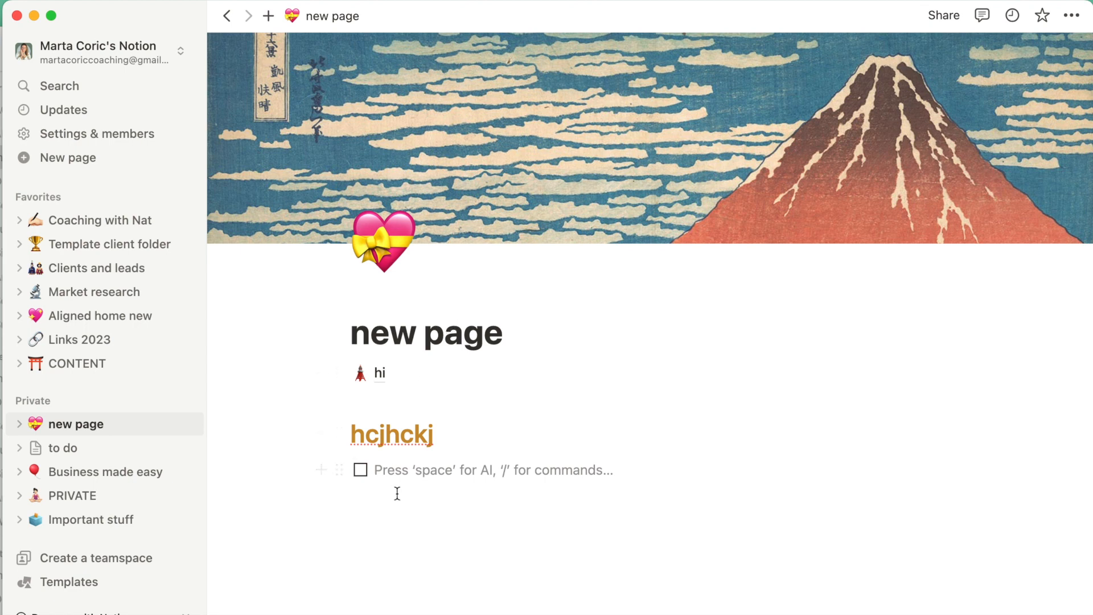
# - Fill the to-do list below the "hcjhckj" heading with three items: "jkjb", "kjbljb" and "lbb;n"
pyautogui.write('jkjb')
pyautogui.press('Return')
pyautogui.write('kjb')
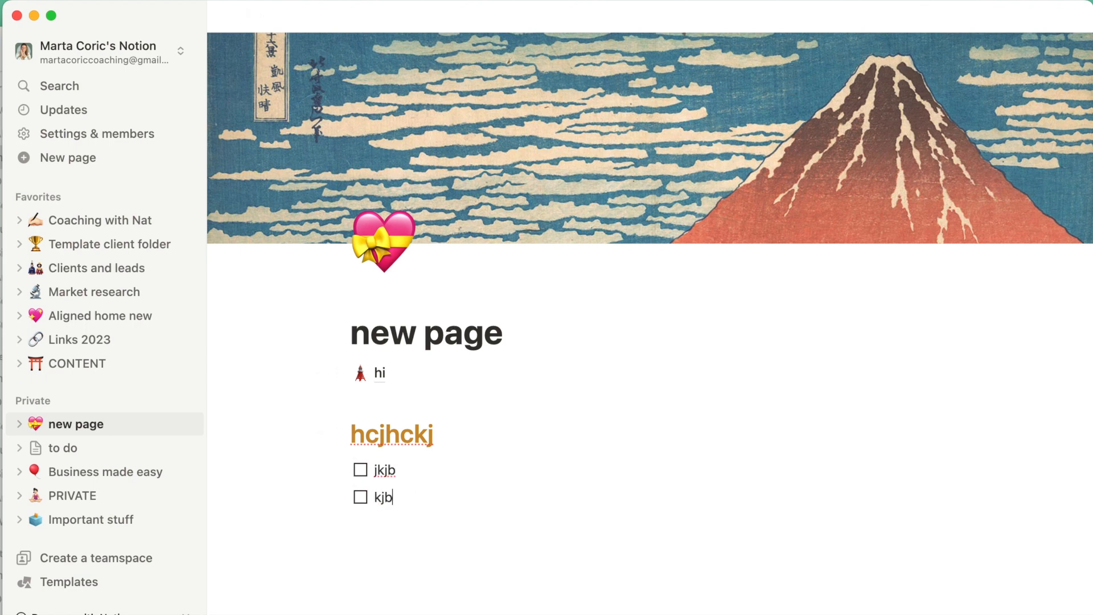
pyautogui.write('ljb')
pyautogui.press('Return')
pyautogui.write('lbb;n')
# - Mark the to-do items "jkjb", "kjbljb" and "lbb;n" as completed
pyautogui.click(360, 470)
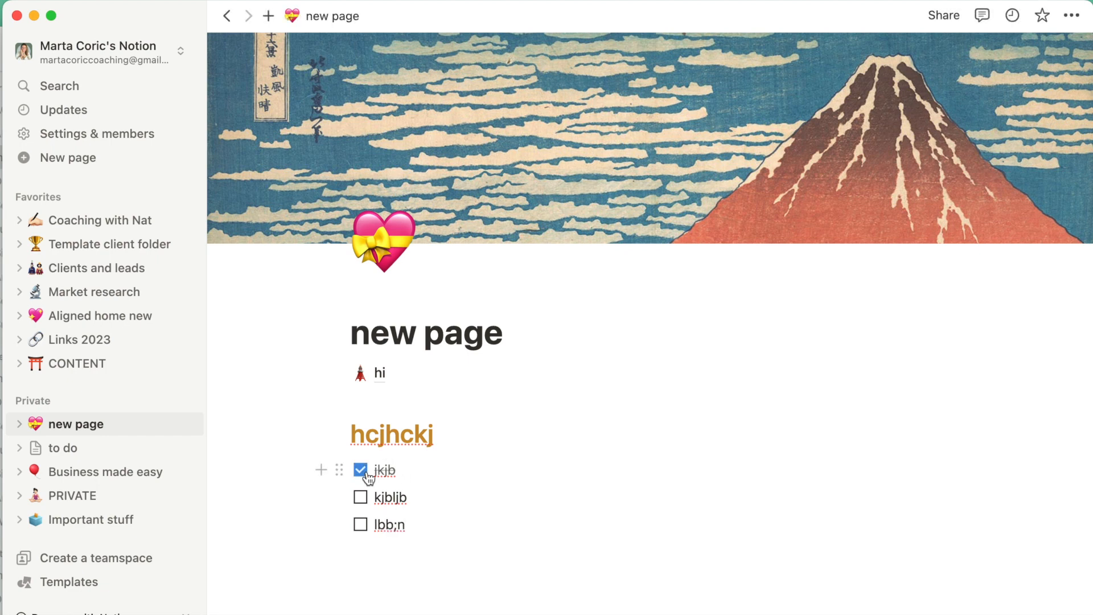
pyautogui.click(361, 497)
pyautogui.click(360, 524)
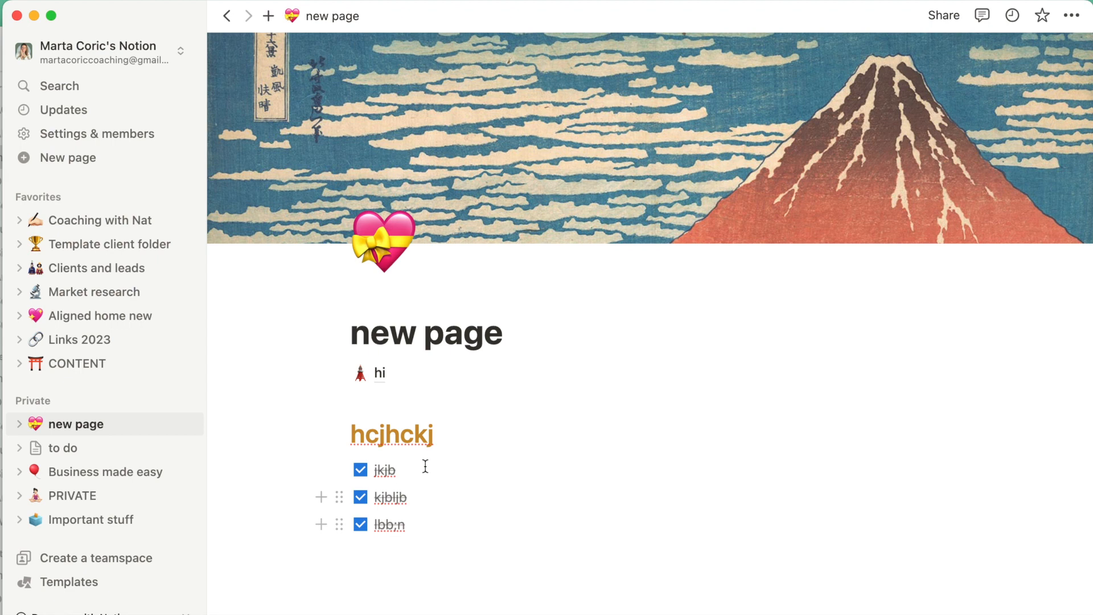
# - Add an empty to-do below "lbb;n" and arrange the completed items in three side-by-side columns: "jkjb", "lbb;n", "kjbljb"
pyautogui.click(437, 532)
pyautogui.press('Return')
pyautogui.moveTo(339, 525); pyautogui.dragTo(1025, 476)
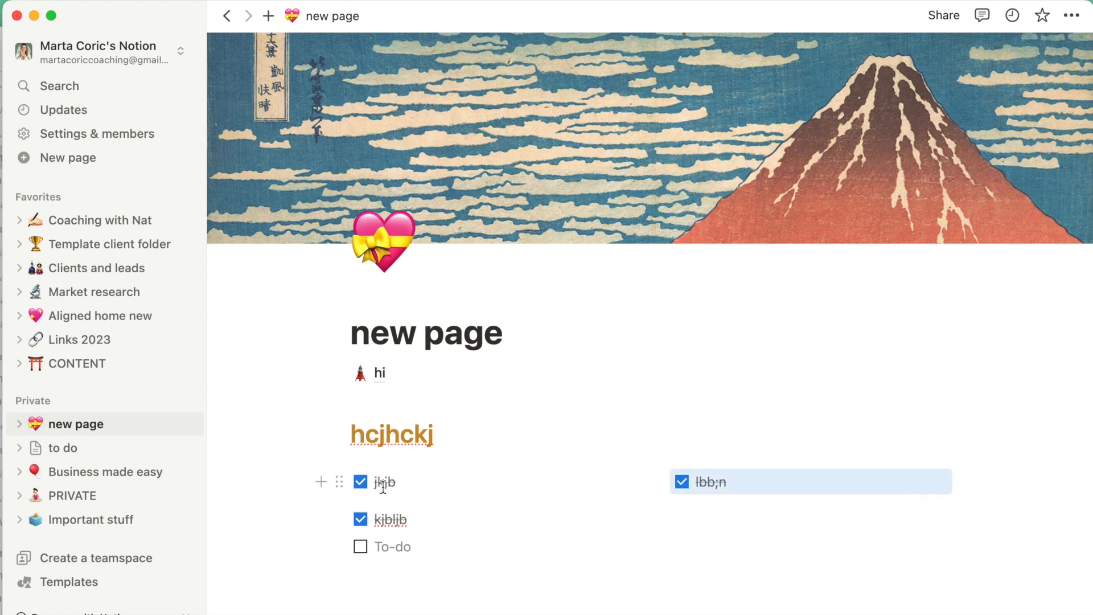
pyautogui.moveTo(346, 521); pyautogui.dragTo(1007, 480)
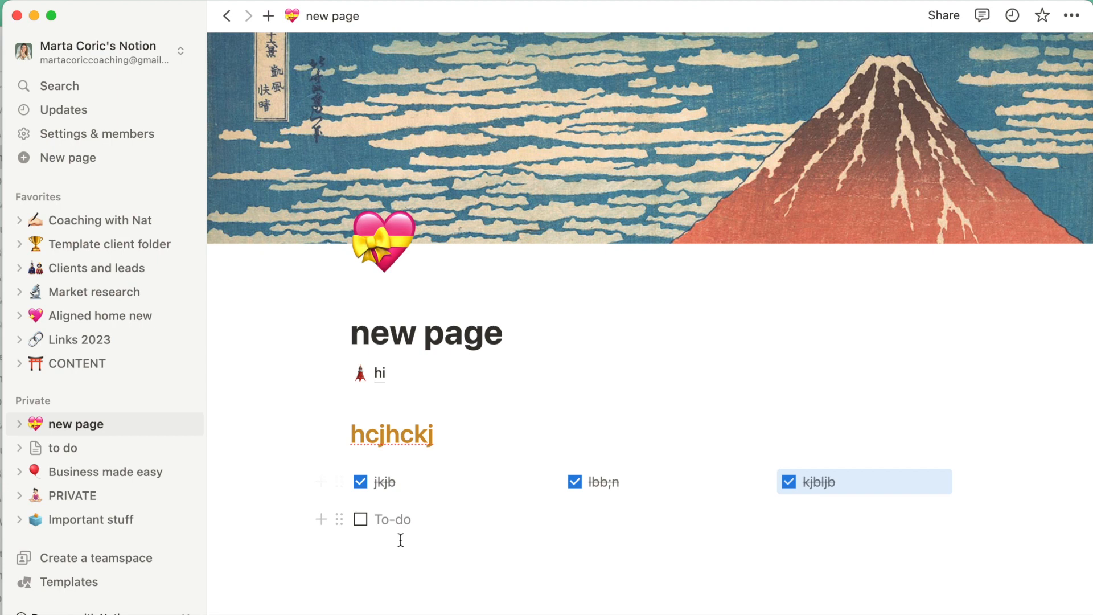
# - Replace the empty to-do below the columns with a toggle list item titled "kjvkjvk"
pyautogui.click(429, 517)
pyautogui.press('BackSpace')
pyautogui.write('/')
pyautogui.scroll(-5, 476, 390)
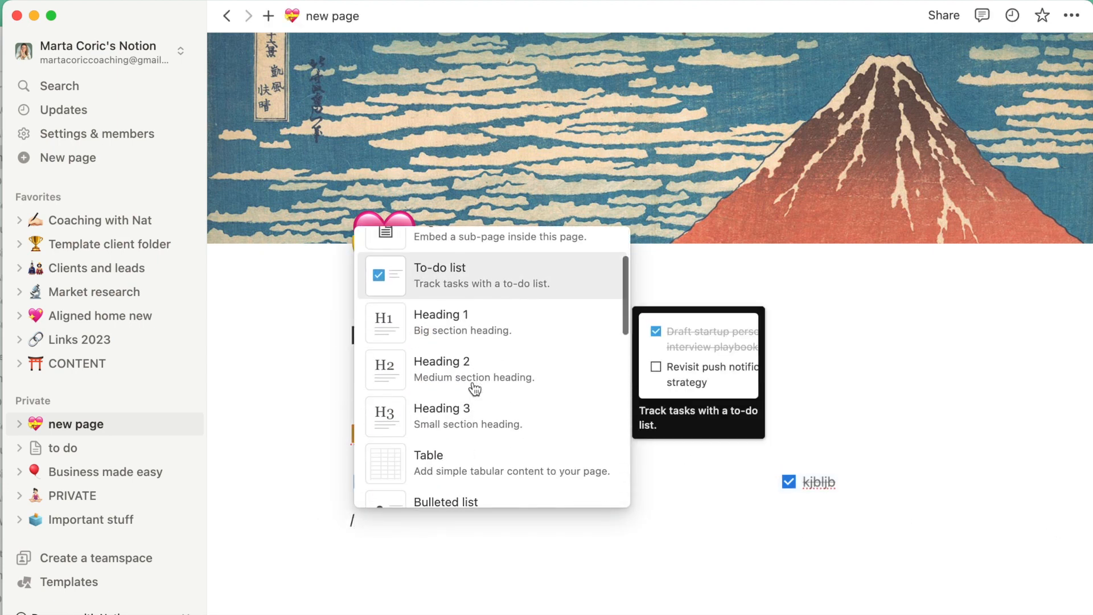
pyautogui.click(454, 412)
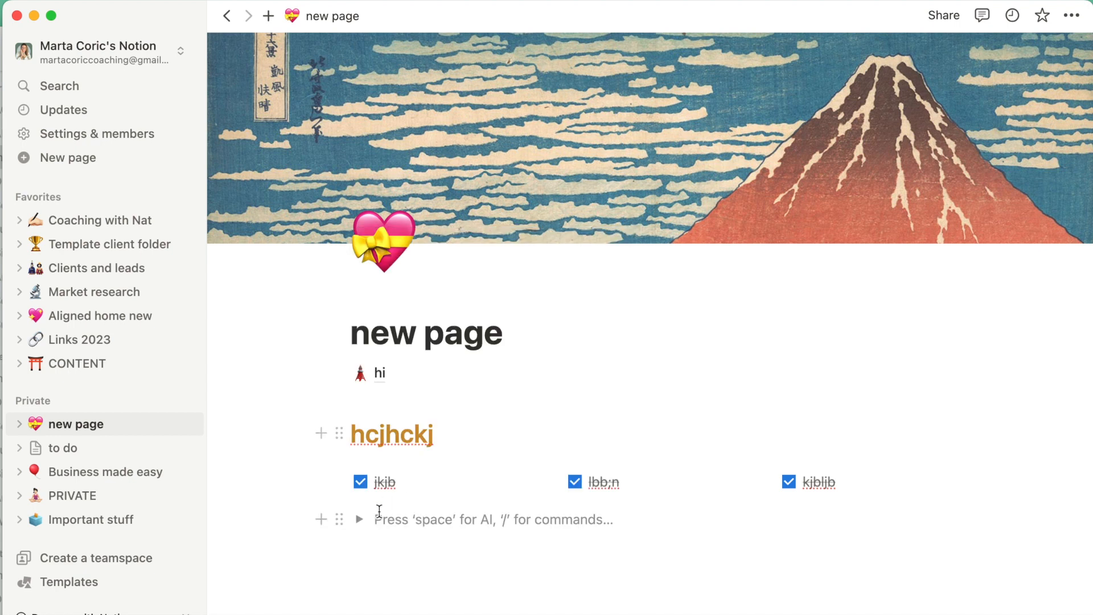
pyautogui.write('kjvkjvk')
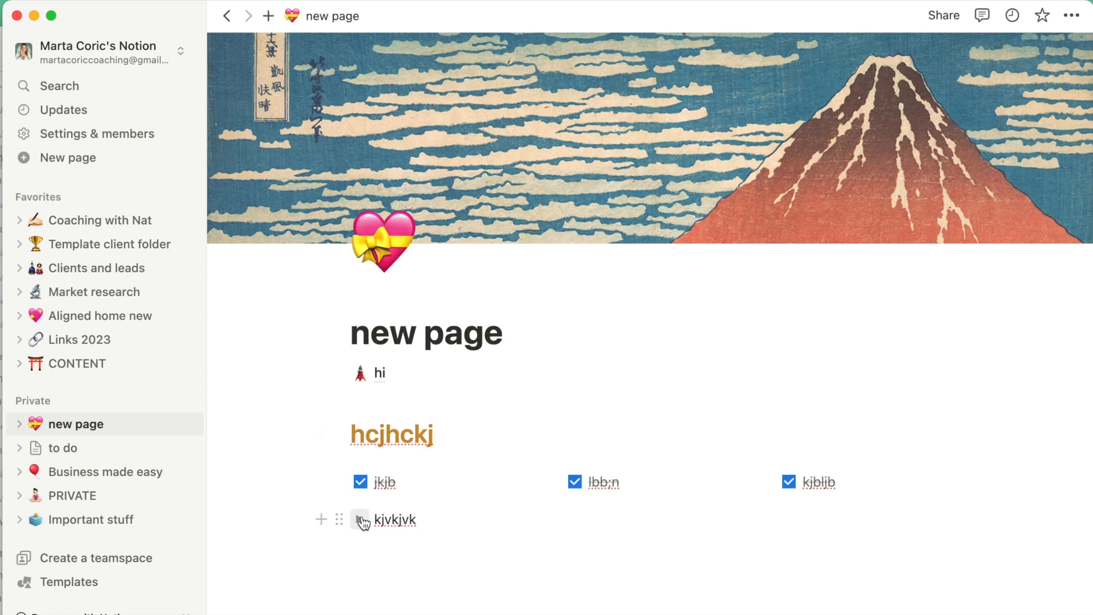
# - Expand the "kjvkjvk" toggle, enter the text "jbljblkbl" inside it, and collapse it again
pyautogui.click(359, 521)
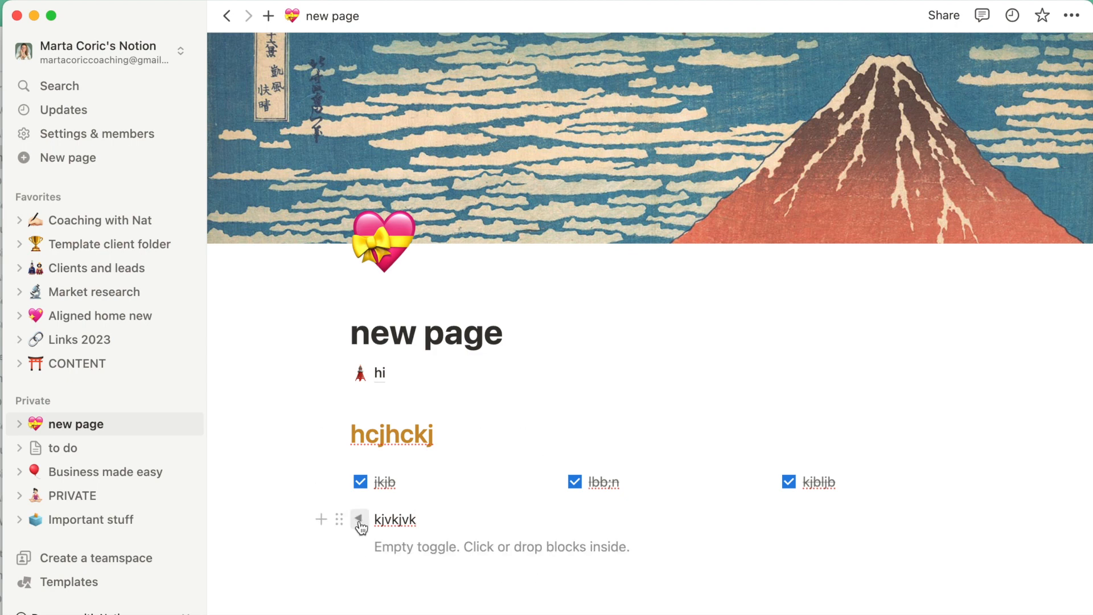
pyautogui.click(399, 555)
pyautogui.write('jbljblkbl')
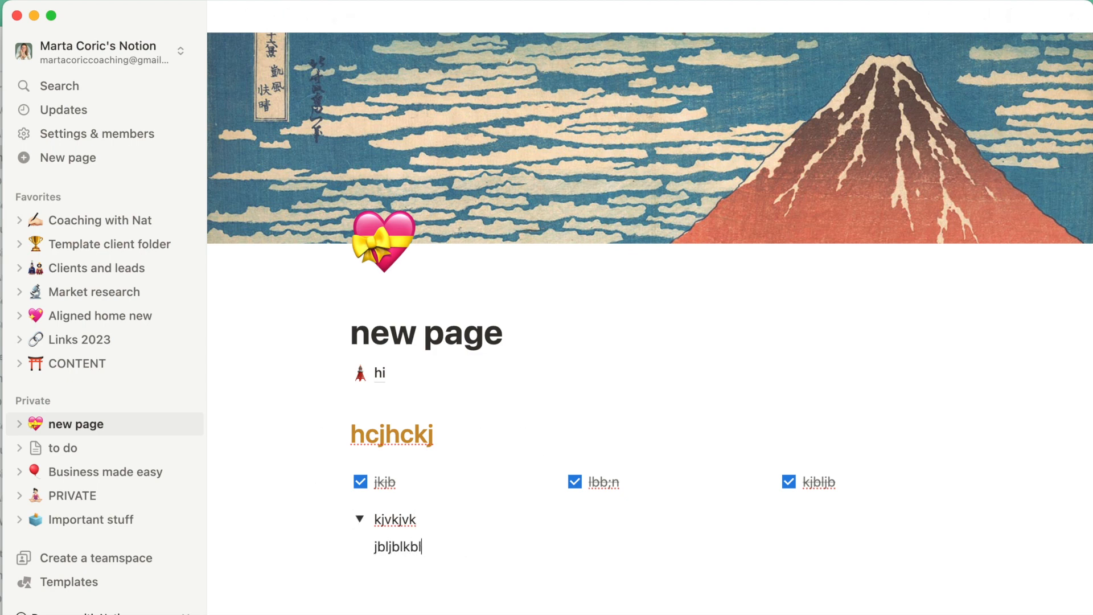
pyautogui.click(359, 519)
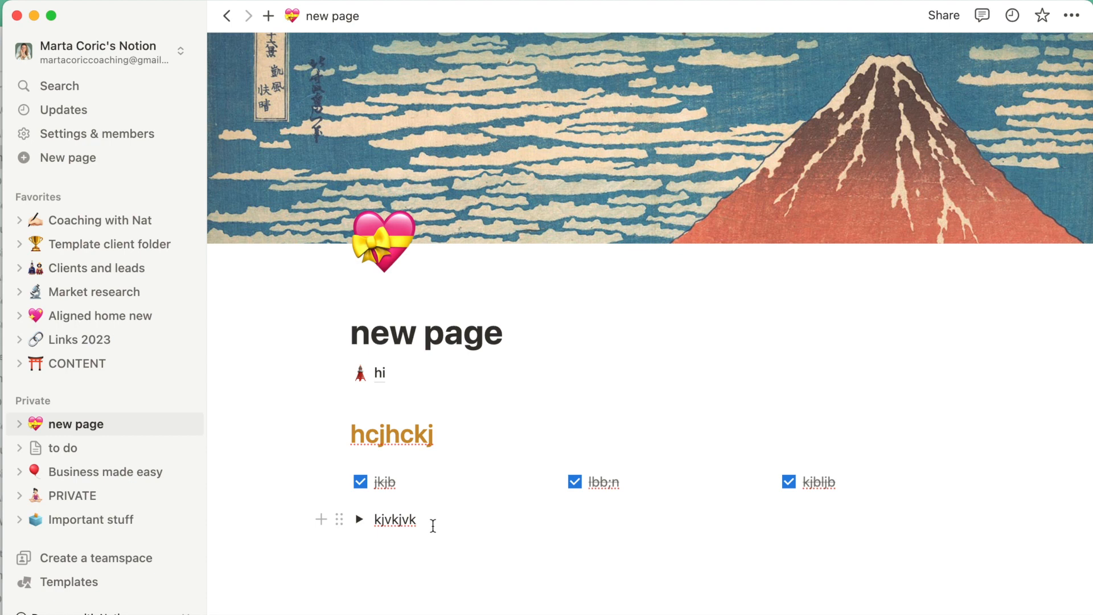
# - Insert a Toggle heading 1 block below the "kjvkjvk" toggle with the text "bjlbl"
pyautogui.press('Return')
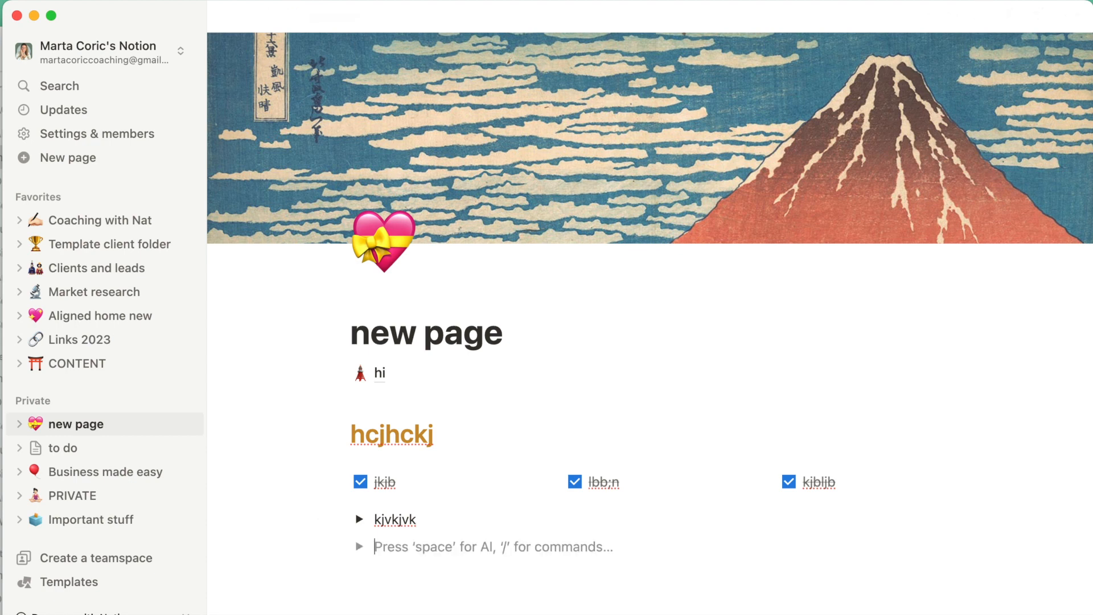
pyautogui.write('/')
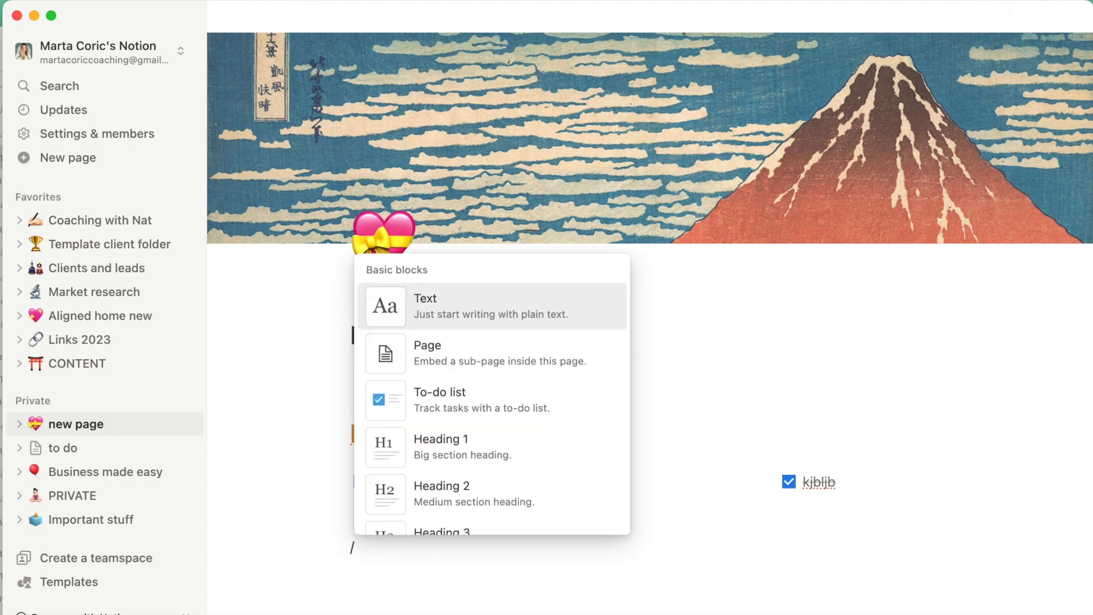
pyautogui.scroll(-5, 485, 451)
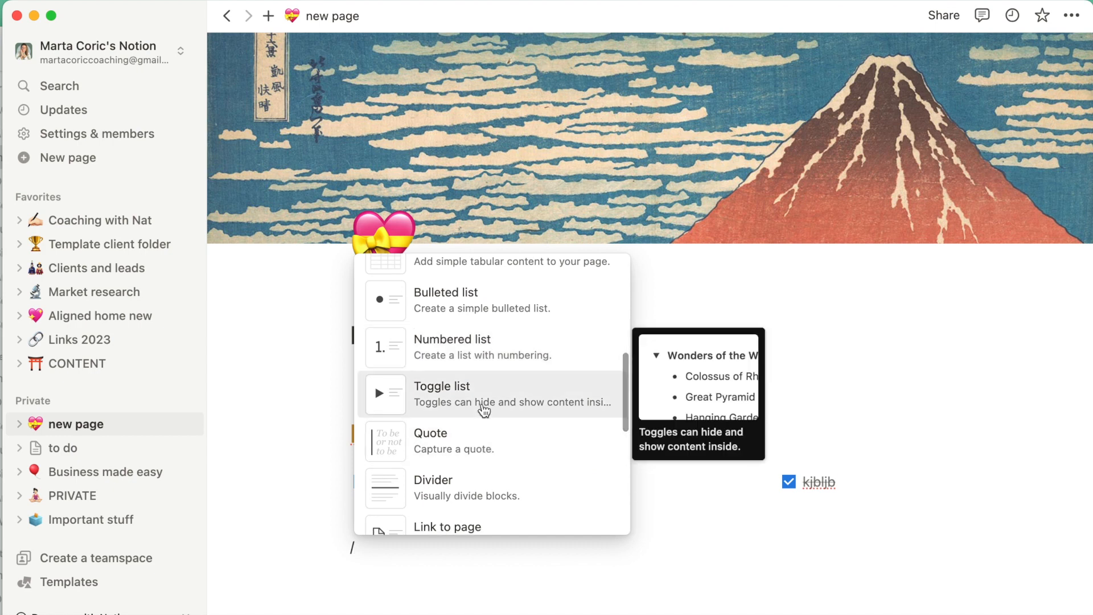
pyautogui.write('tog')
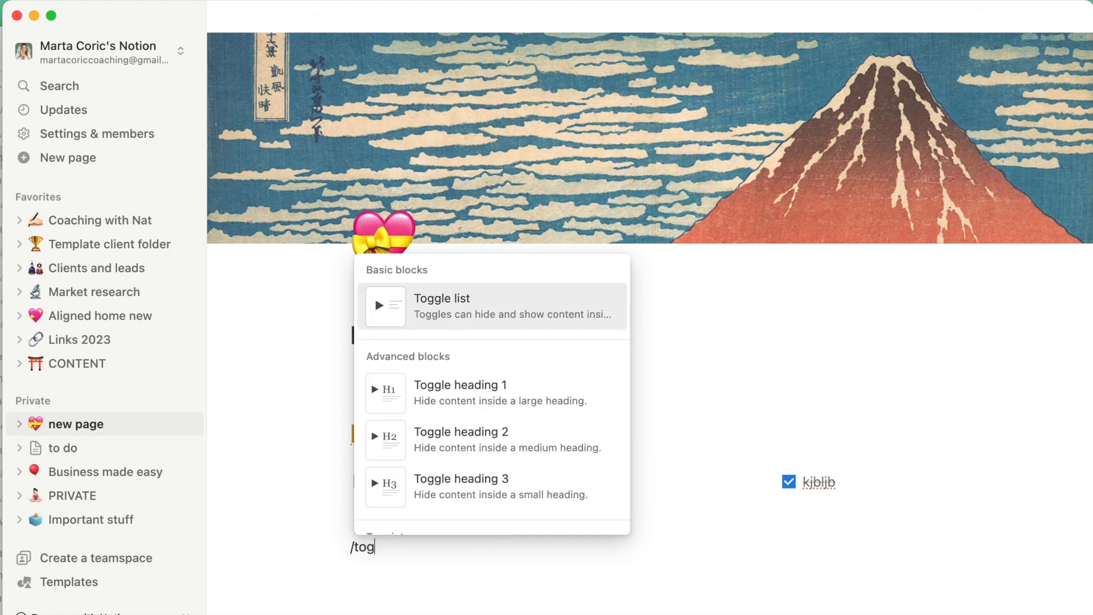
pyautogui.click(497, 392)
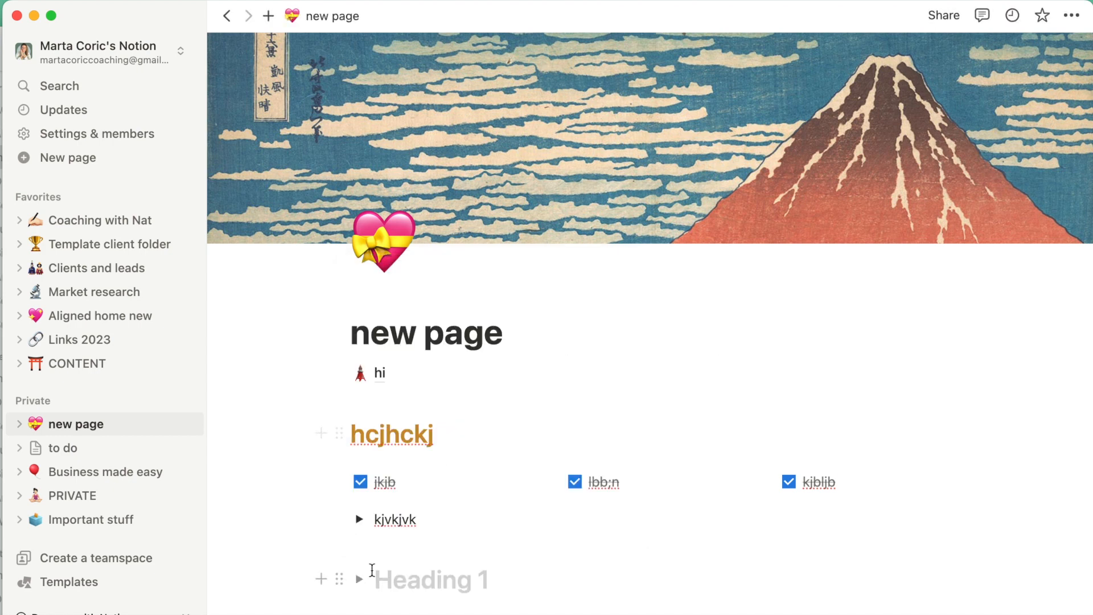
pyautogui.write('bjlbl')
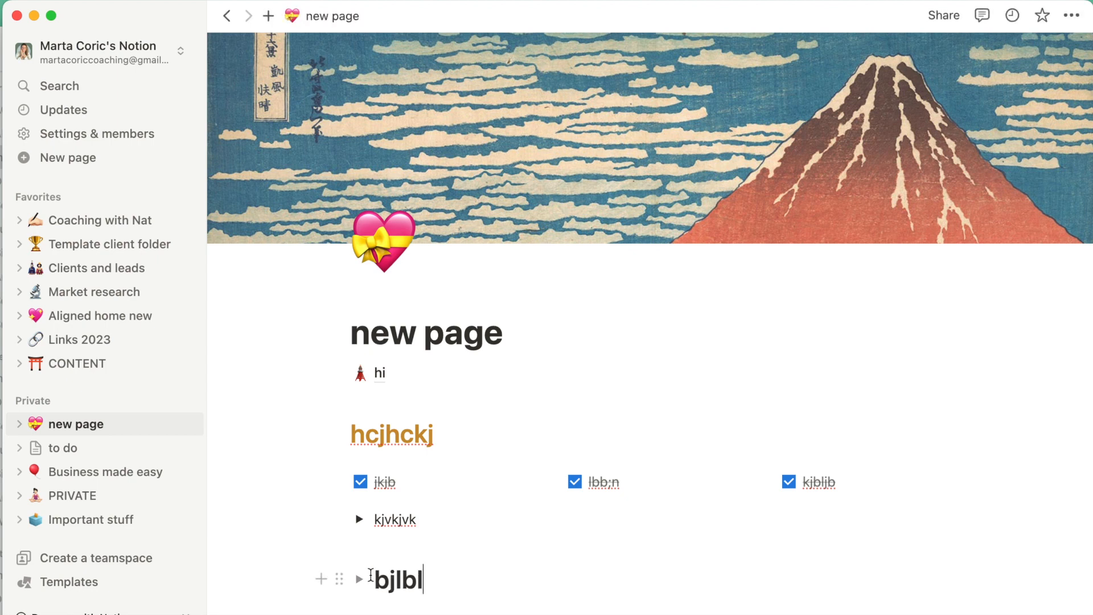
# - Expand the "bjlbl" toggle heading and enter the text line "lklkbl" inside it
pyautogui.click(366, 579)
pyautogui.press('Return')
pyautogui.write('lkljk/')
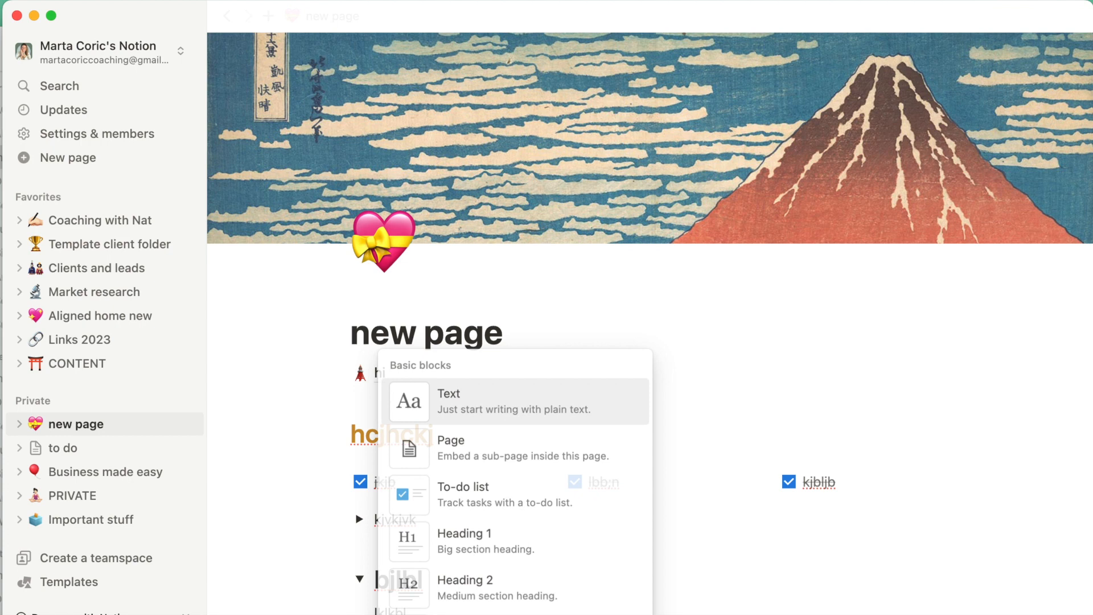
# - Insert an empty PDF embed block below the "lklkbl" line, without choosing a file
pyautogui.write('pdf')
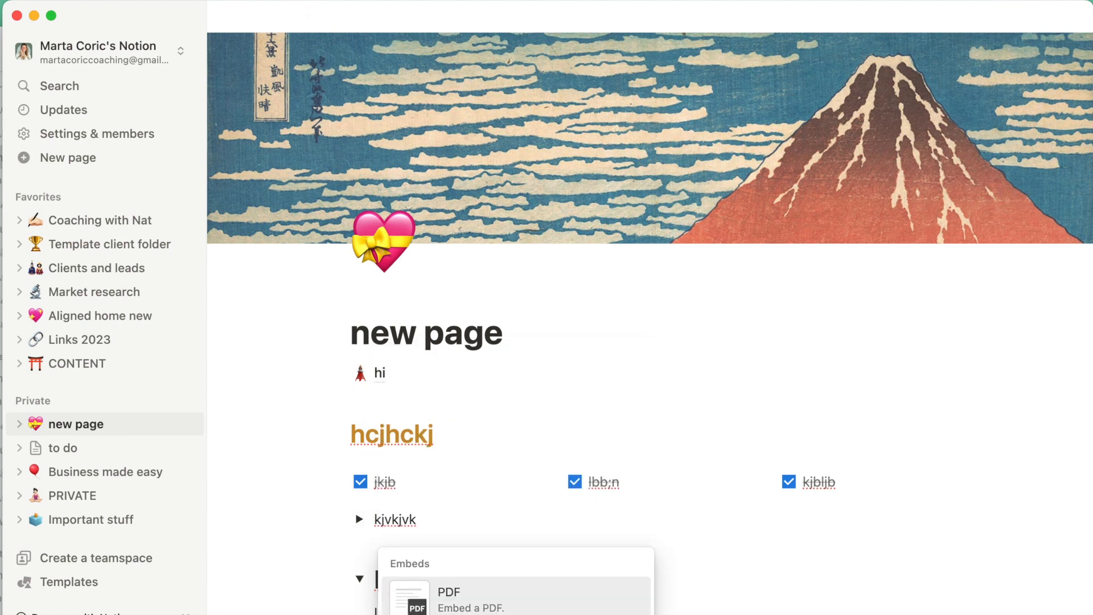
pyautogui.click(462, 600)
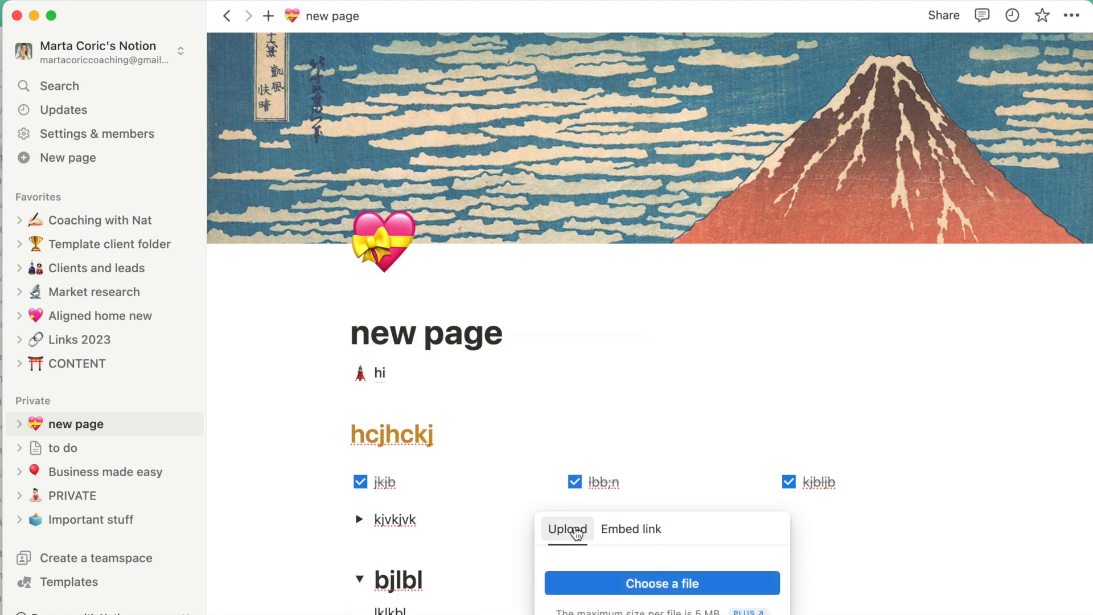
pyautogui.click(436, 612)
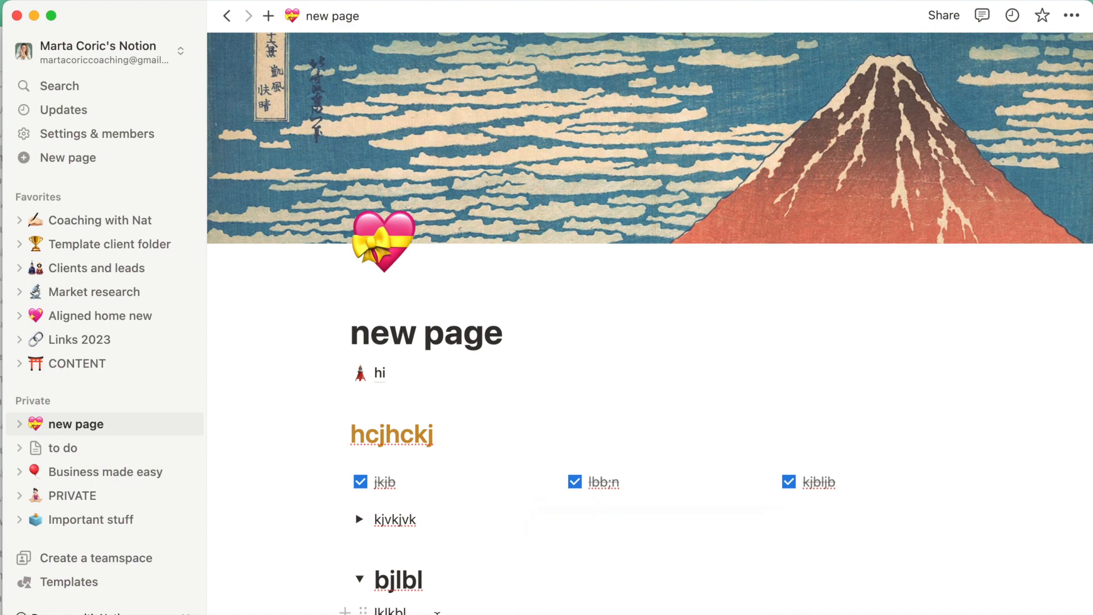
# - Insert an empty image block between the "lklkbl" line and the PDF embed, without uploading a file
pyautogui.press('Return')
pyautogui.write('/i')
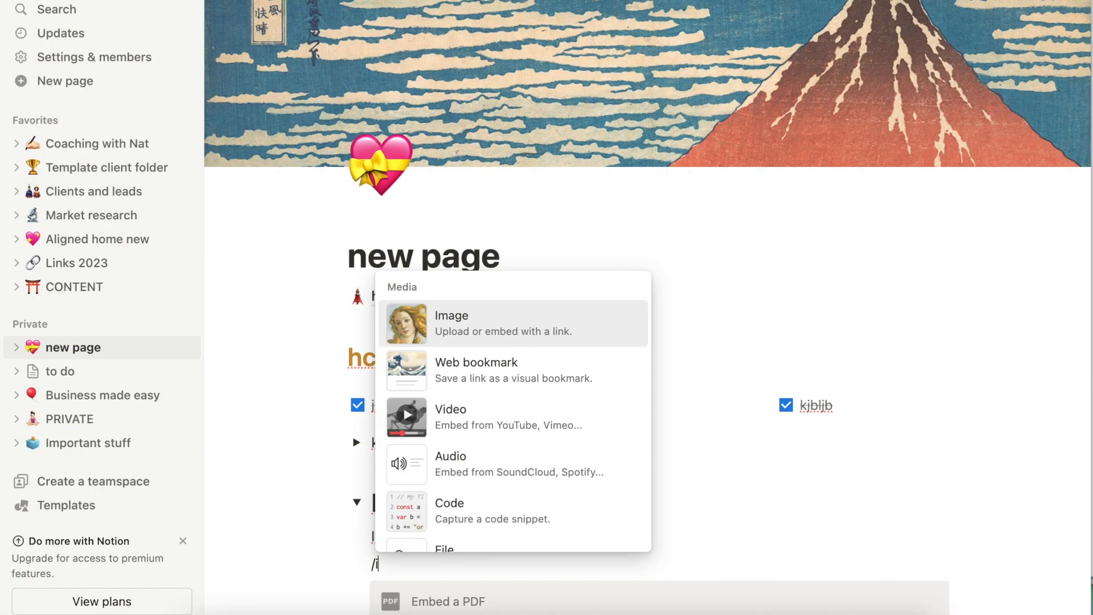
pyautogui.write('m')
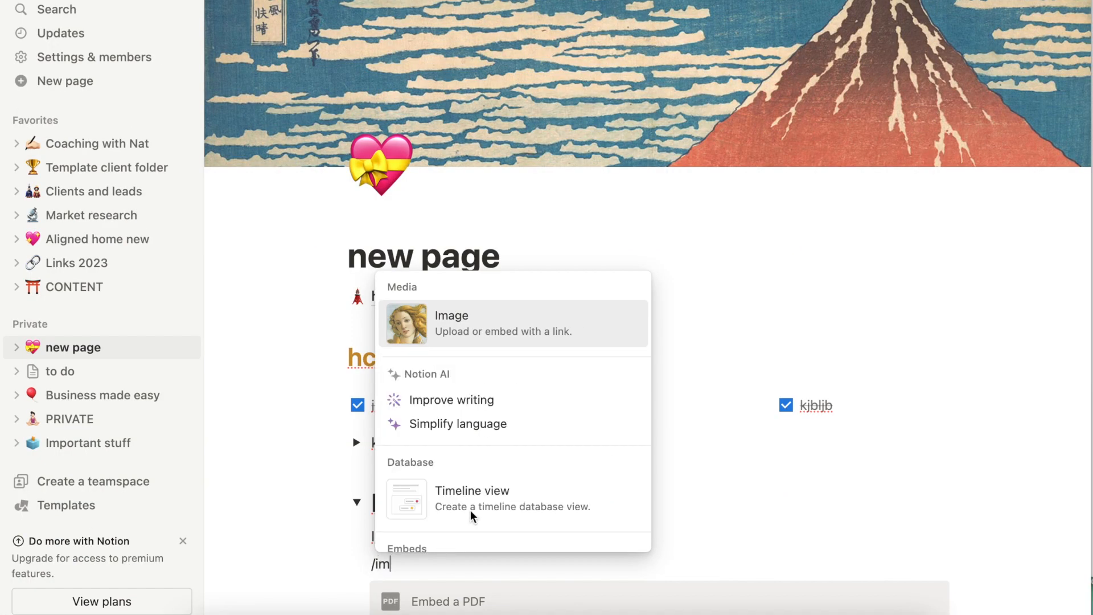
pyautogui.click(477, 322)
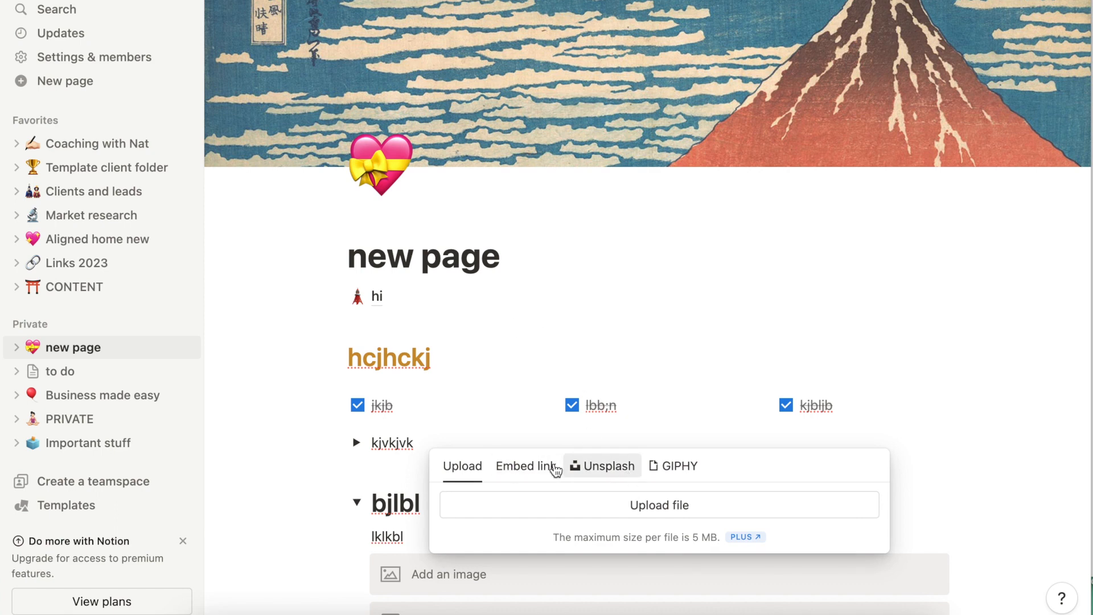
pyautogui.click(401, 547)
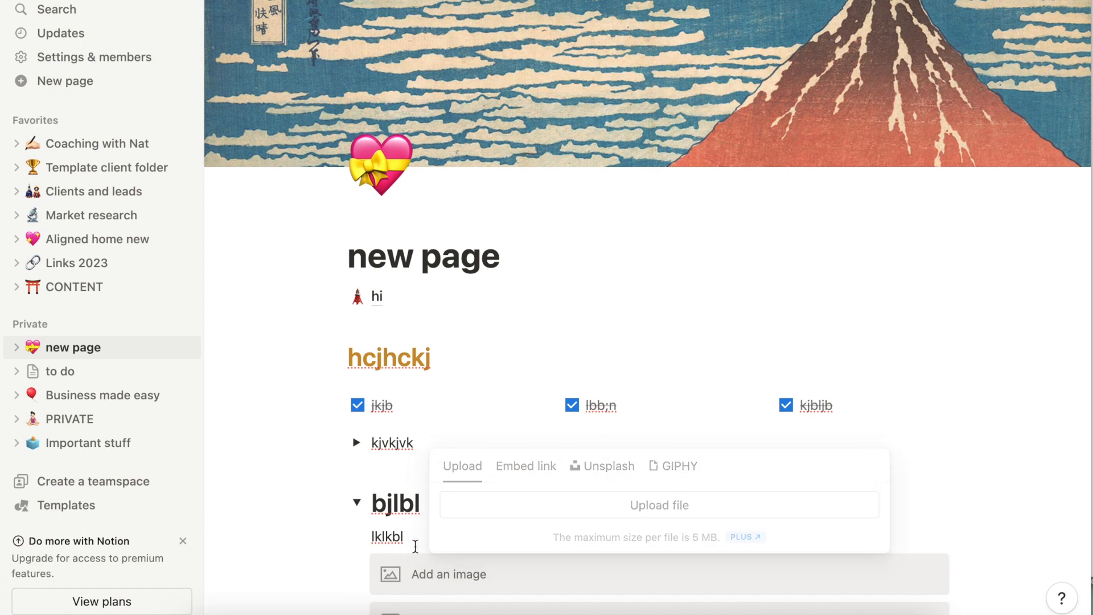
# - Insert an empty web bookmark block below the PDF embed, without entering a link
pyautogui.scroll(-3, 415, 543)
pyautogui.click(471, 526)
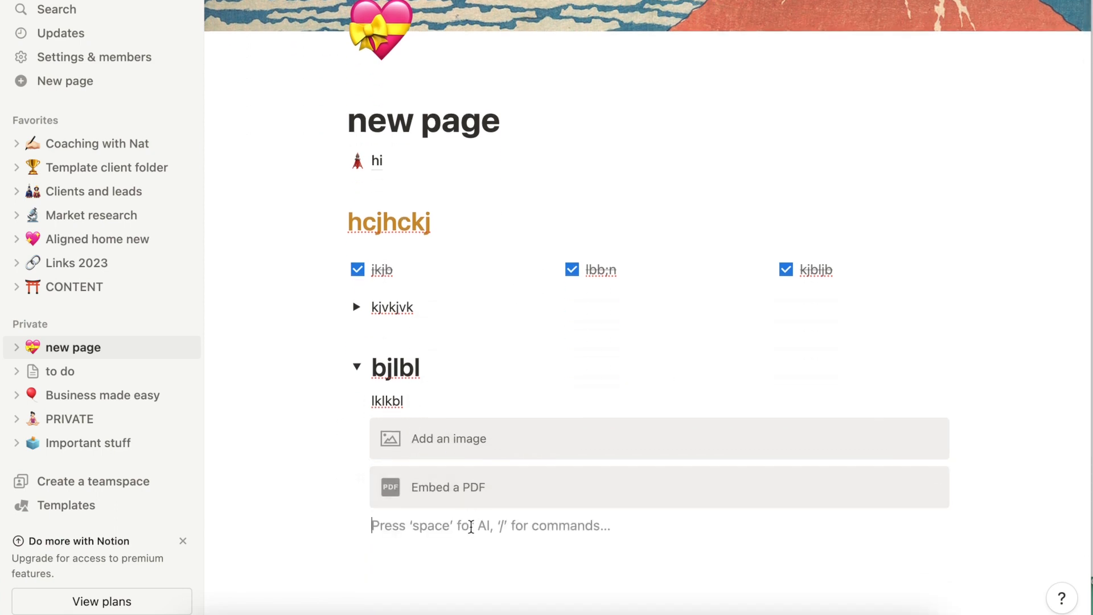
pyautogui.write('/')
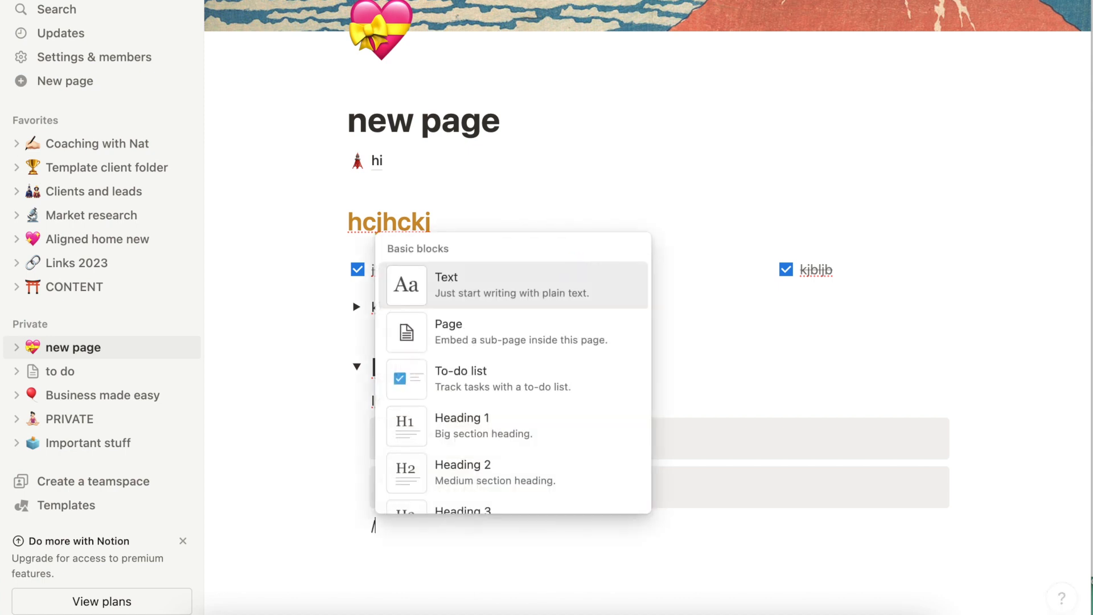
pyautogui.write('we')
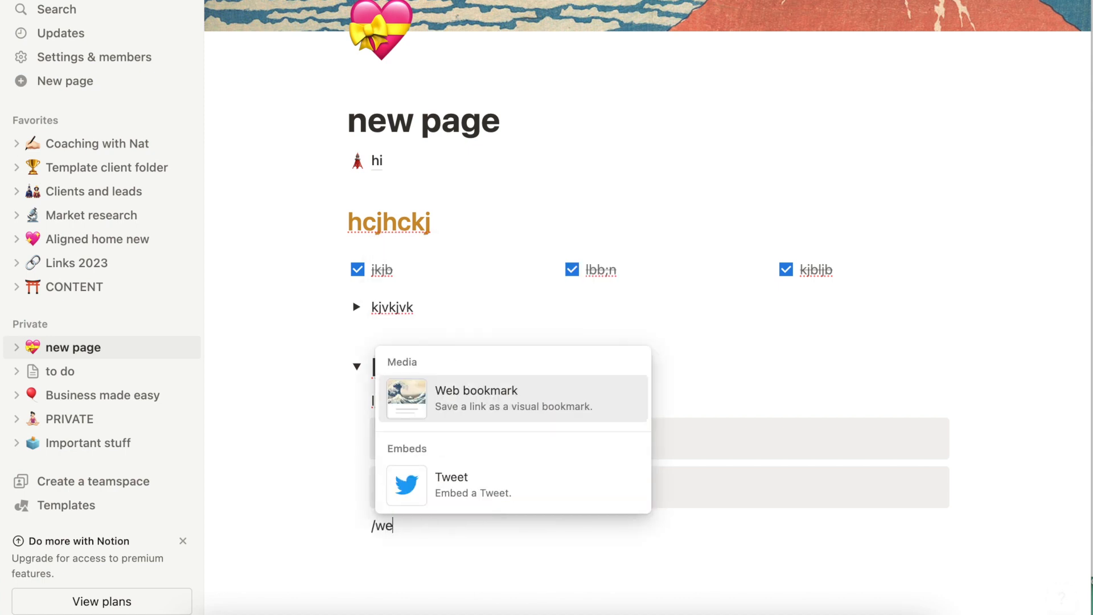
pyautogui.click(483, 409)
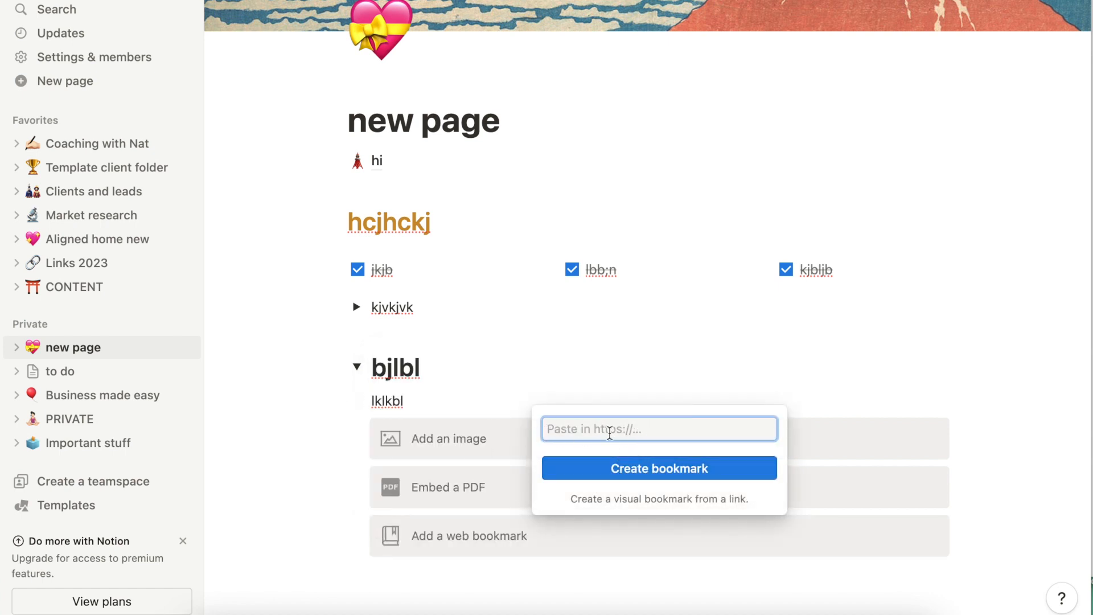
pyautogui.click(548, 561)
# - Insert a divider below the web bookmark block inside the "bjlbl" toggle heading
pyautogui.scroll(-2, 549, 562)
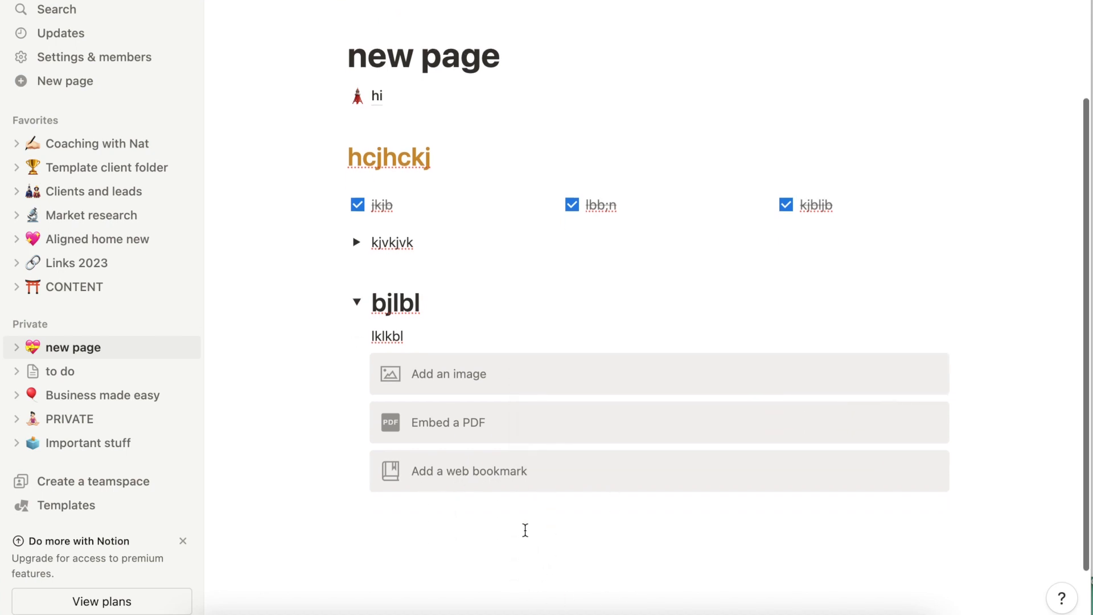
pyautogui.click(522, 519)
pyautogui.write('/')
pyautogui.scroll(-5, 527, 319)
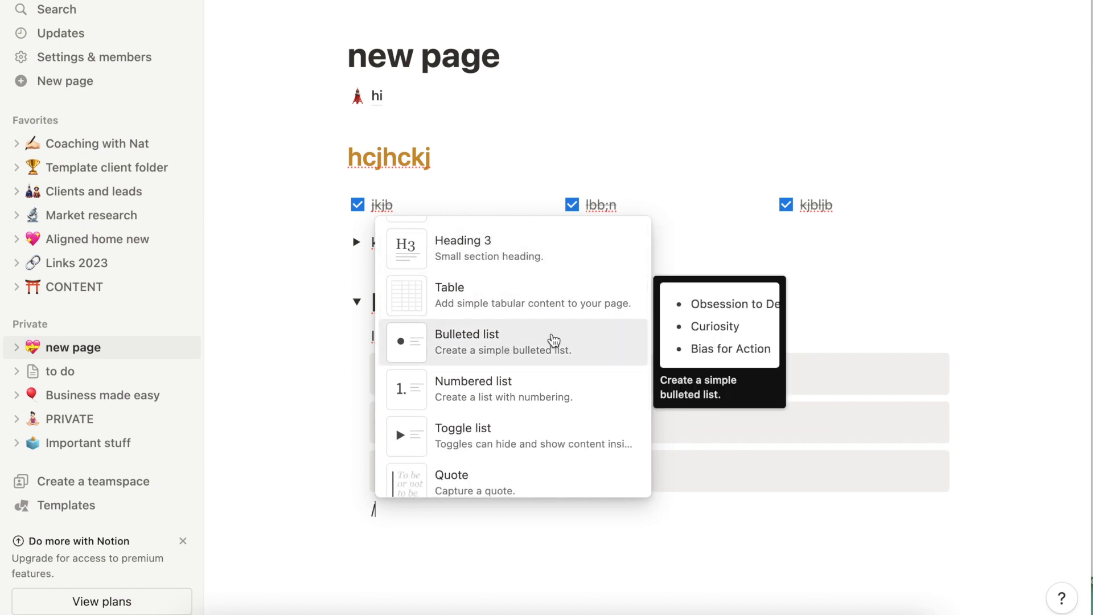
pyautogui.scroll(-3, 524, 310)
pyautogui.scroll(-1, 483, 341)
pyautogui.scroll(-1, 478, 343)
pyautogui.click(478, 344)
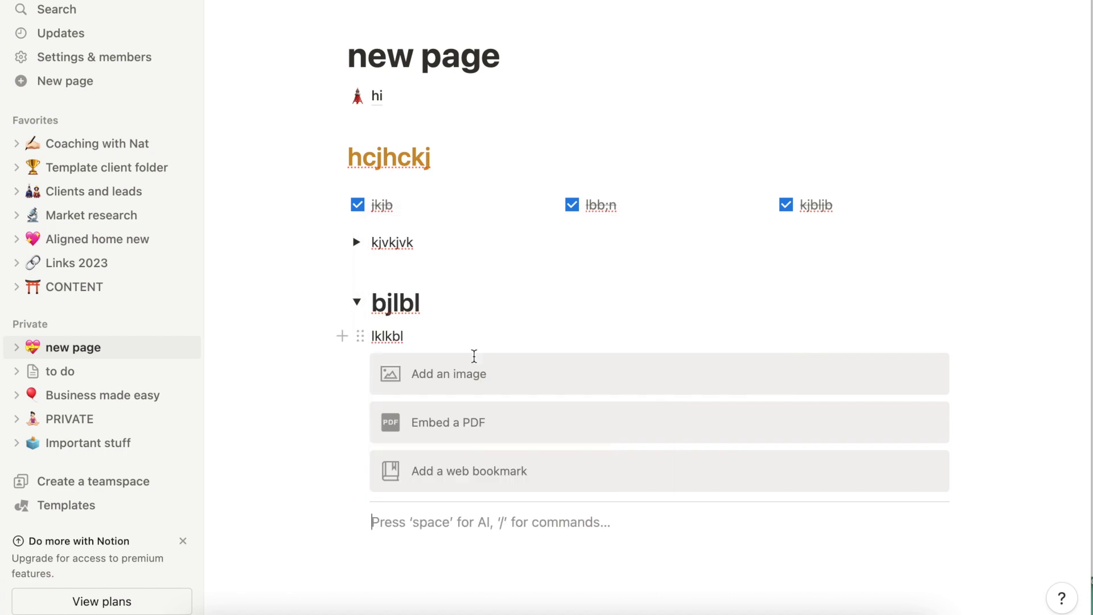
# - Look through the block types that can be inserted below the divider, covering basic, Notion AI and media blocks
pyautogui.write('/')
pyautogui.scroll(-5, 461, 447)
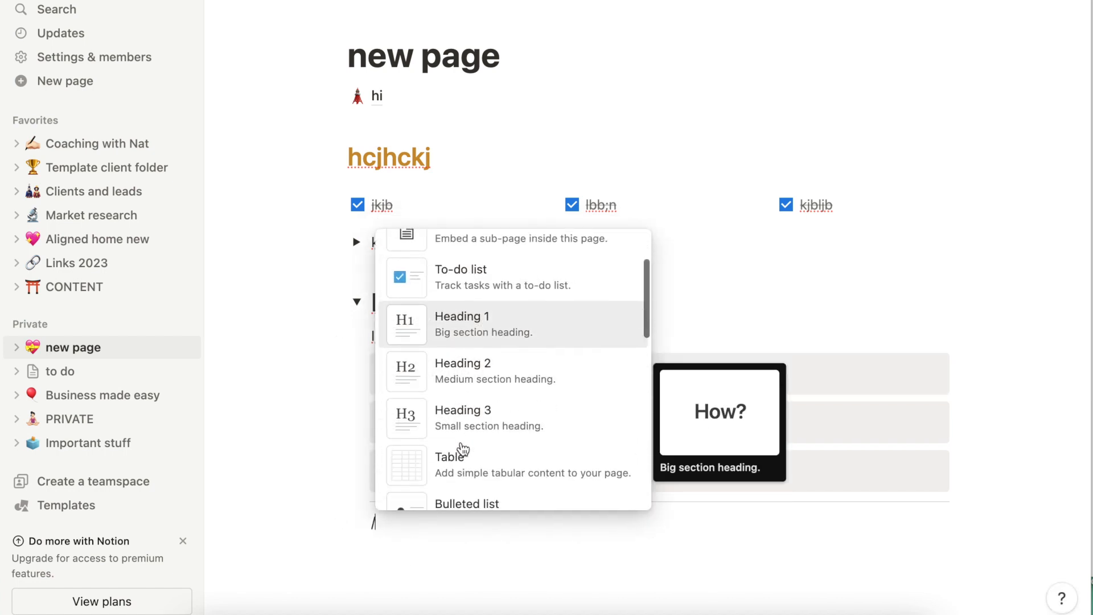
pyautogui.scroll(-6, 461, 450)
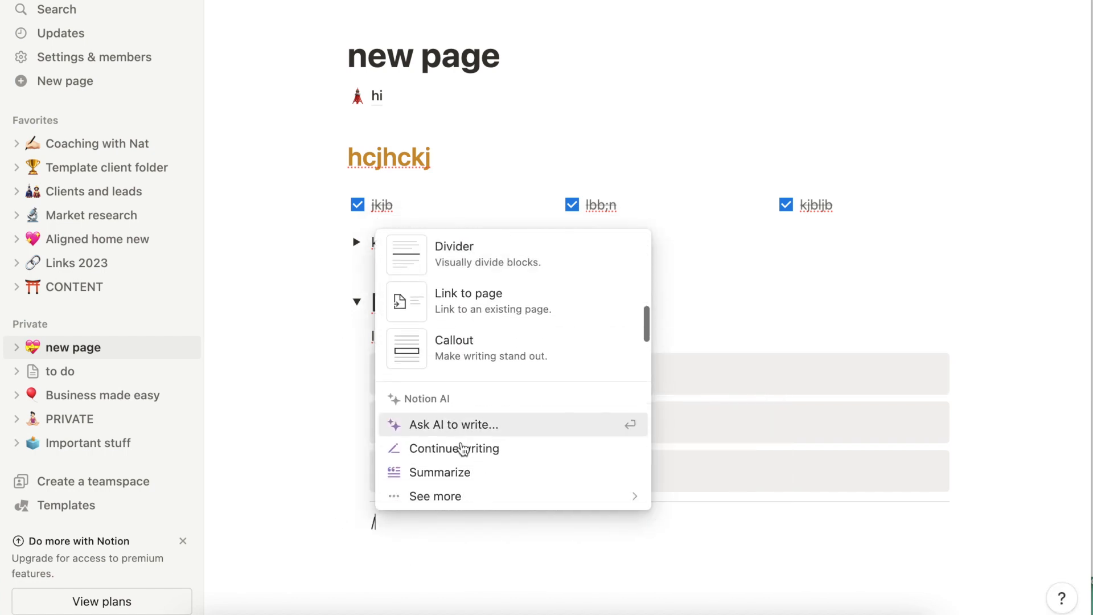
pyautogui.scroll(-2, 463, 450)
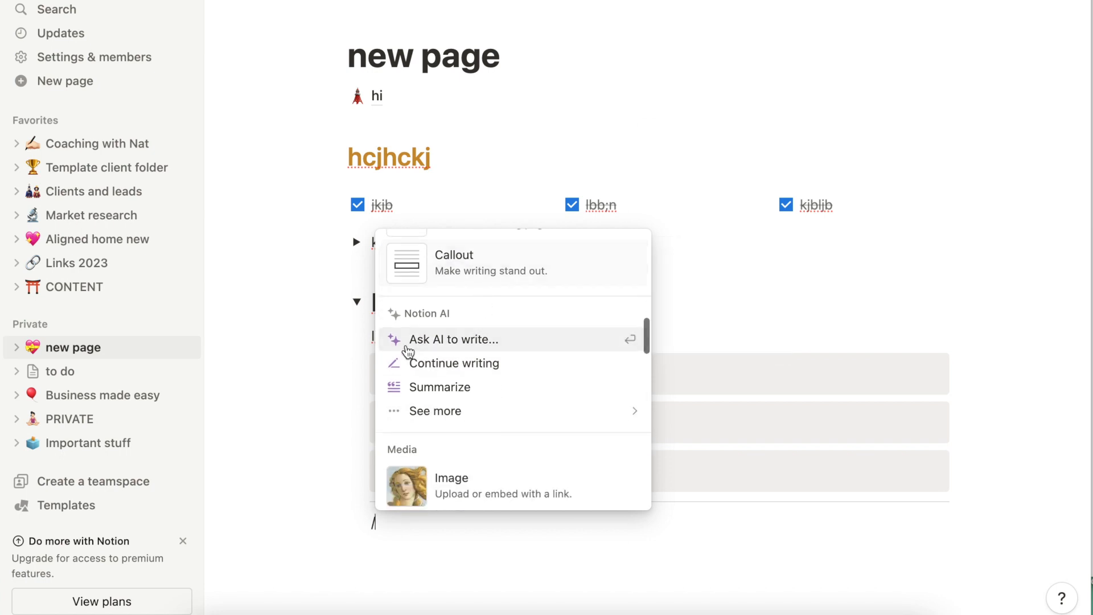
pyautogui.scroll(-5, 481, 351)
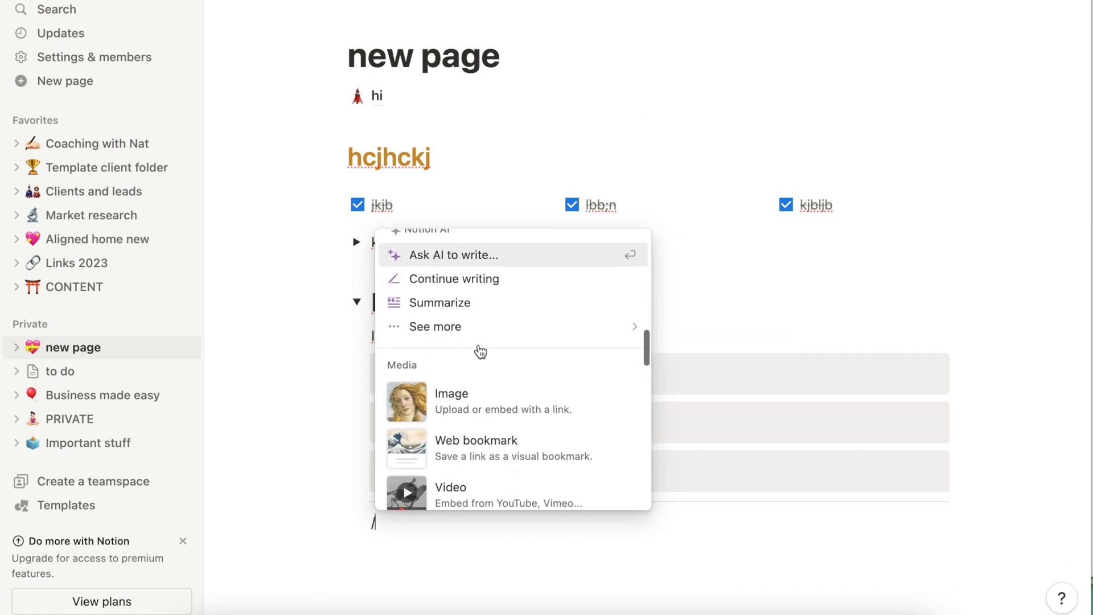
pyautogui.scroll(-1, 480, 352)
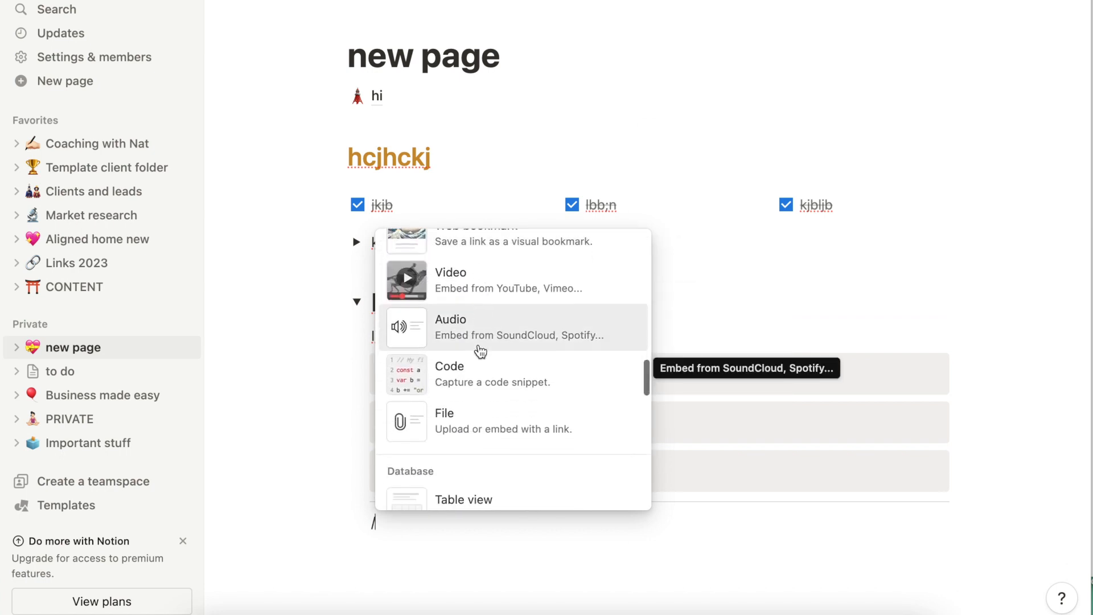
pyautogui.scroll(-6, 519, 273)
# - Examine the database block types, from table, board and calendar views to inline, full-page and linked databases, without inserting one
pyautogui.write('/')
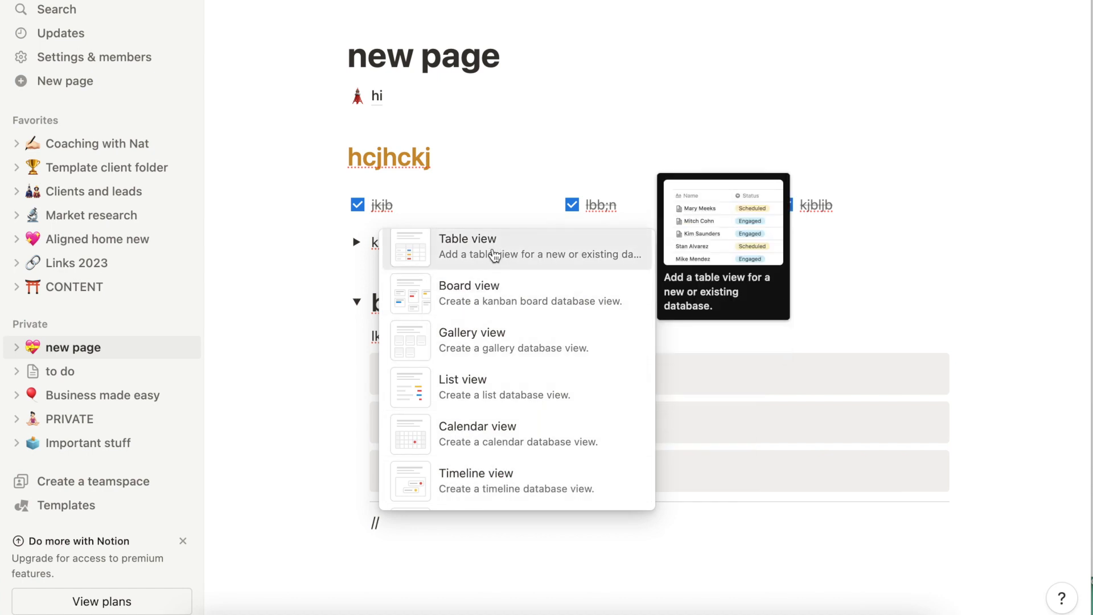
pyautogui.scroll(2, 489, 319)
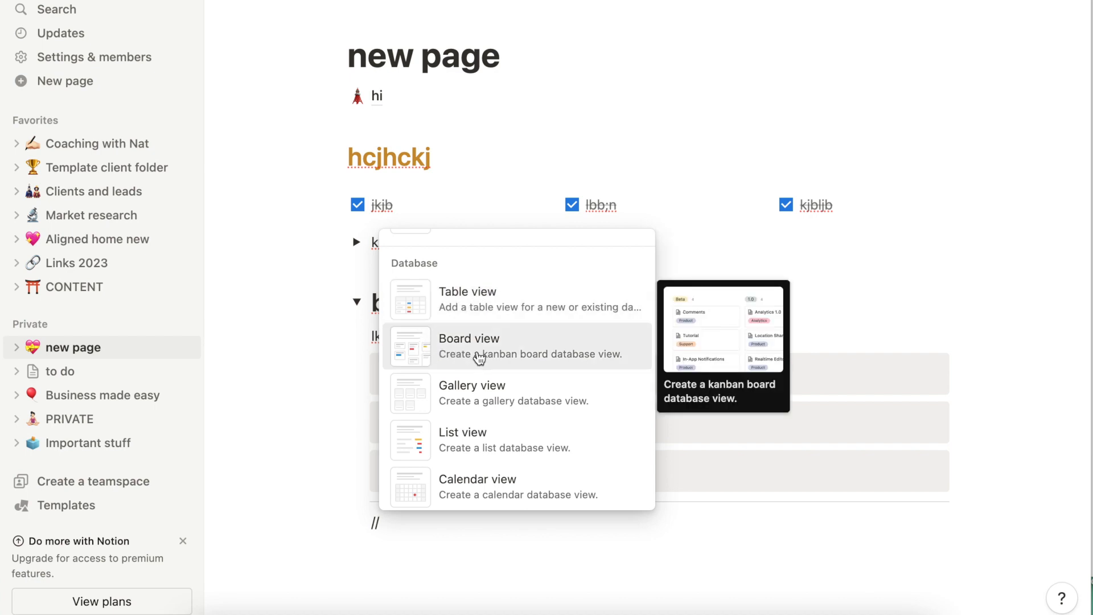
pyautogui.scroll(-1, 474, 439)
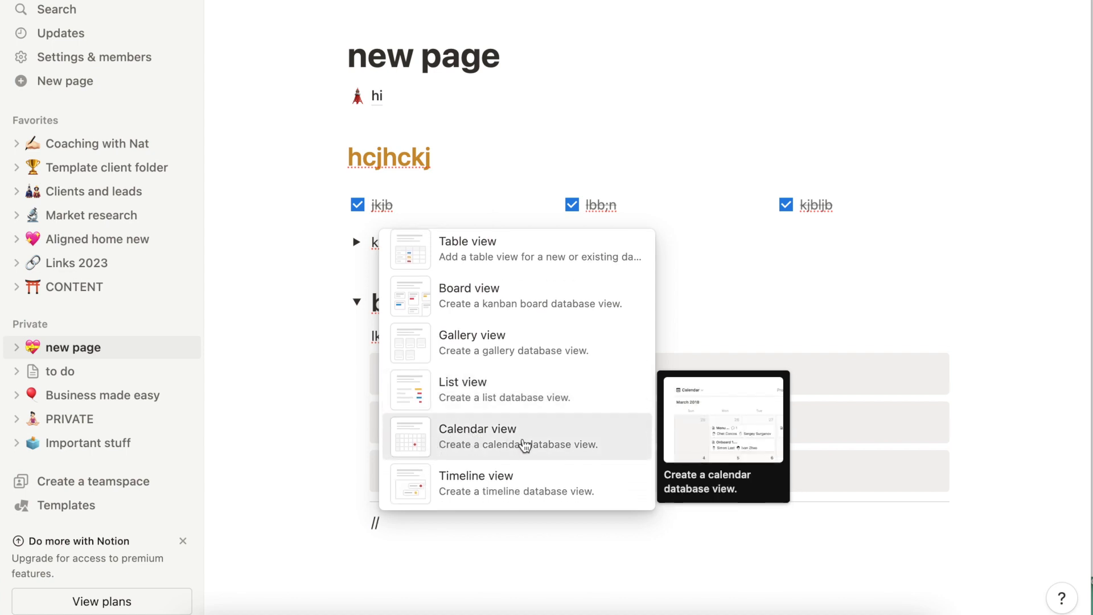
pyautogui.scroll(-1, 525, 445)
pyautogui.scroll(-2, 524, 445)
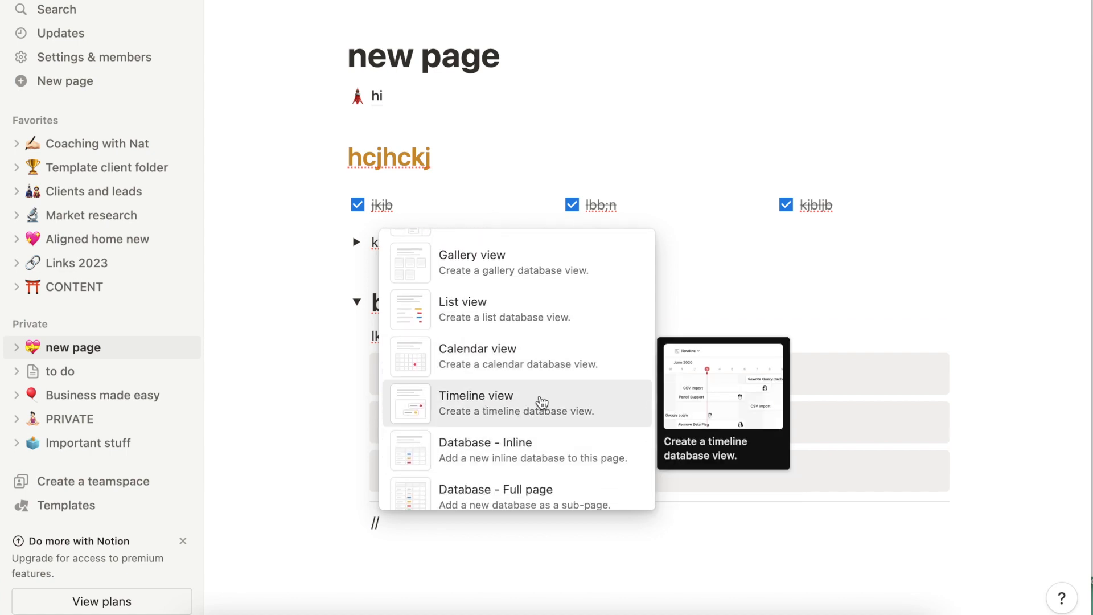
pyautogui.scroll(-2, 542, 459)
pyautogui.scroll(3, 542, 335)
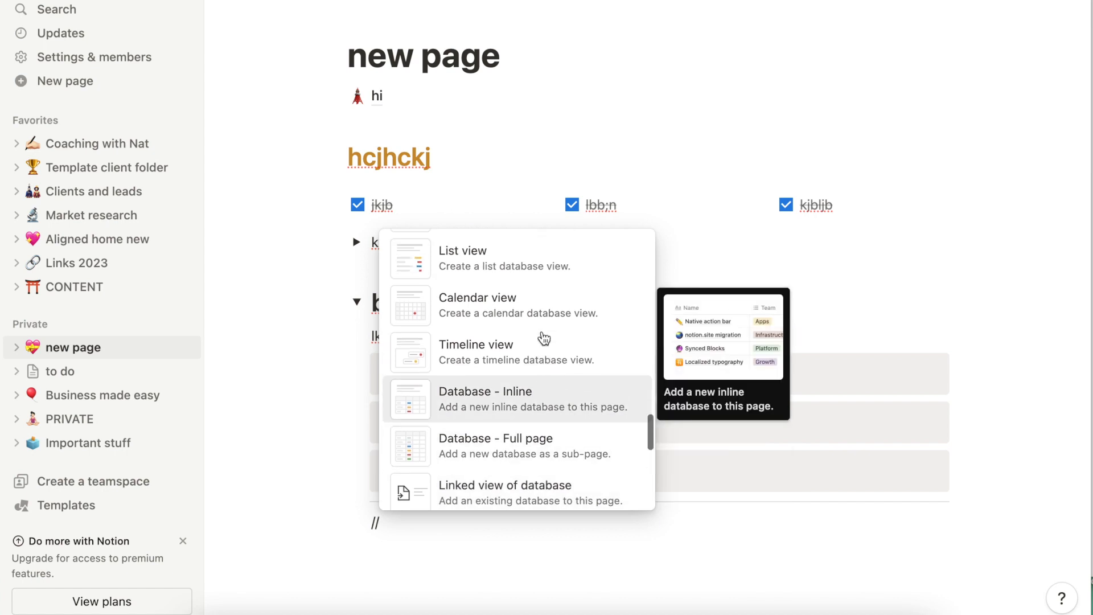
pyautogui.scroll(2, 543, 337)
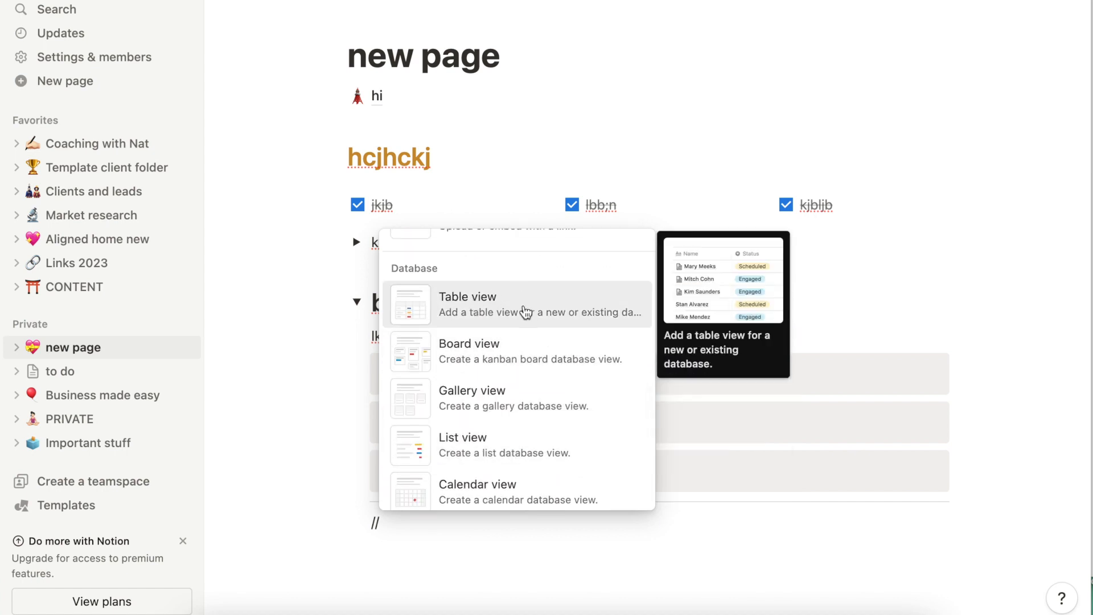
pyautogui.scroll(-4, 471, 312)
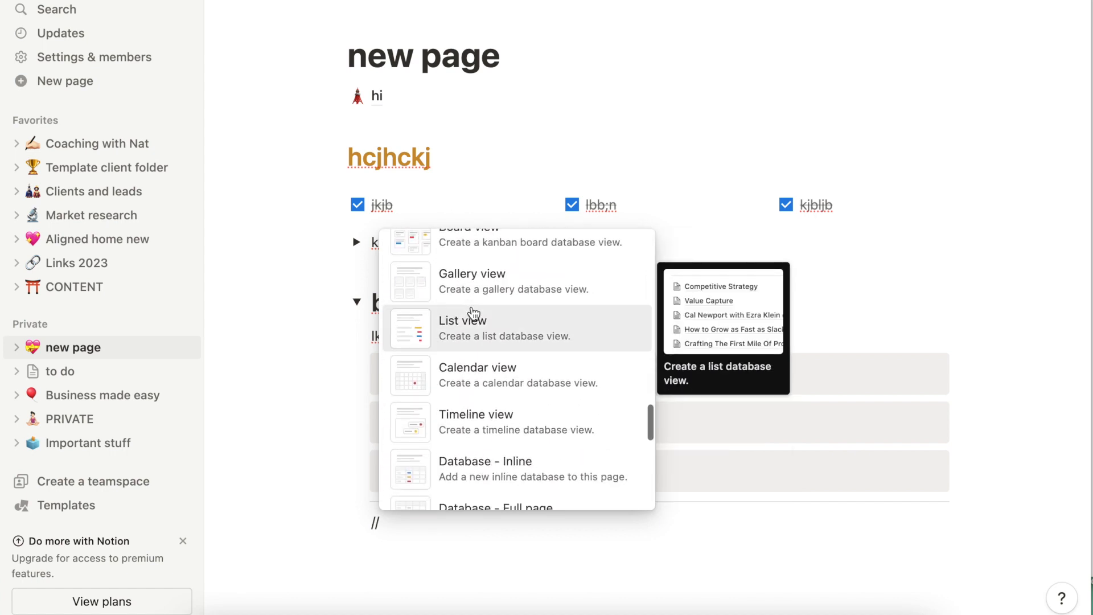
pyautogui.scroll(-2, 473, 313)
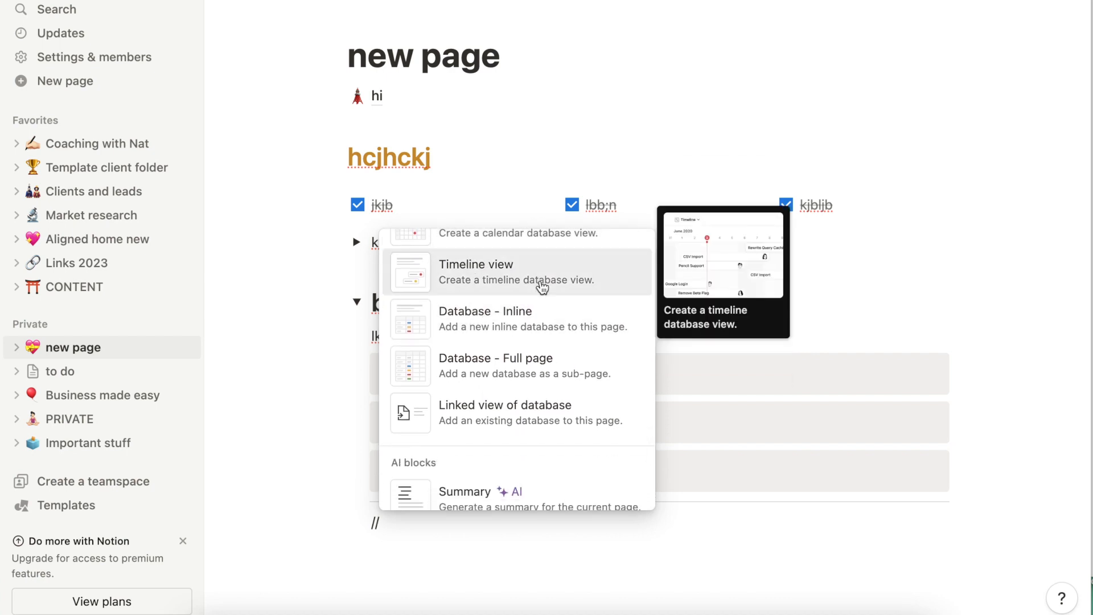
pyautogui.scroll(-2, 542, 287)
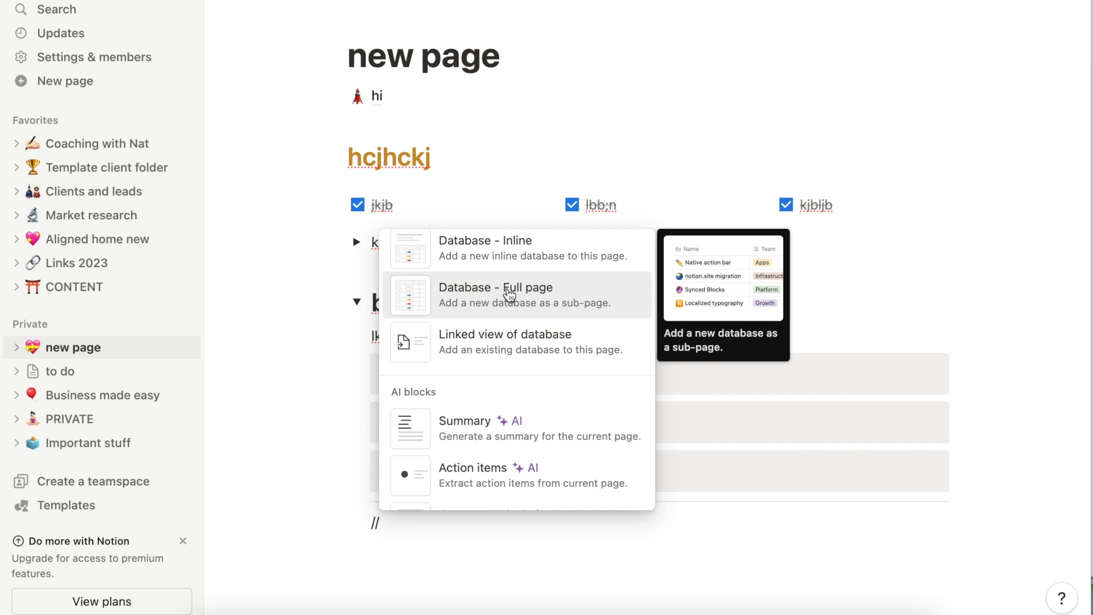
pyautogui.scroll(2, 509, 294)
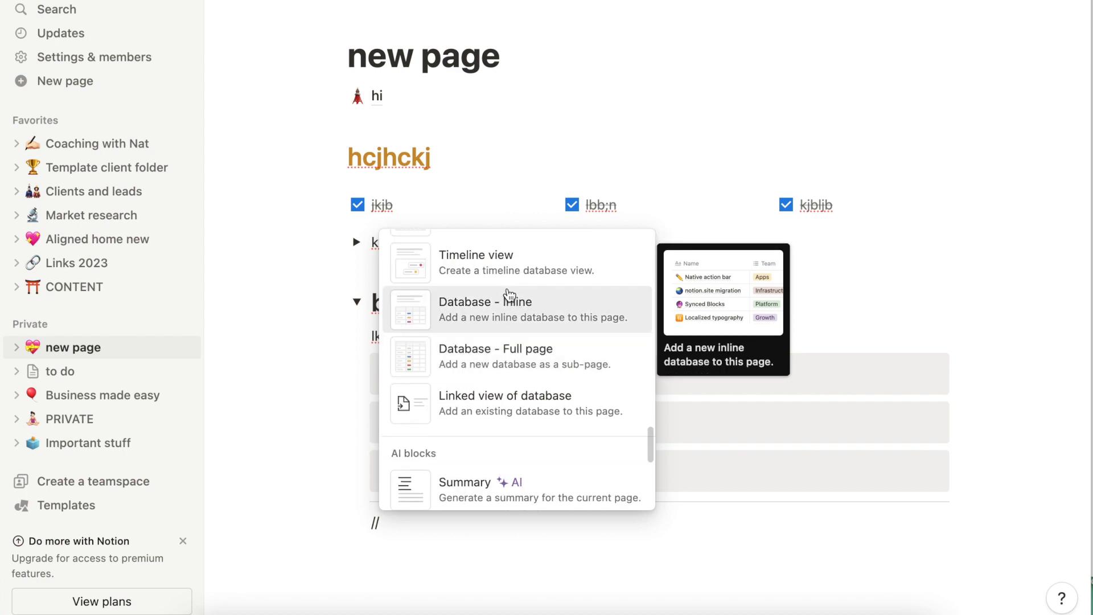
pyautogui.scroll(-5, 504, 306)
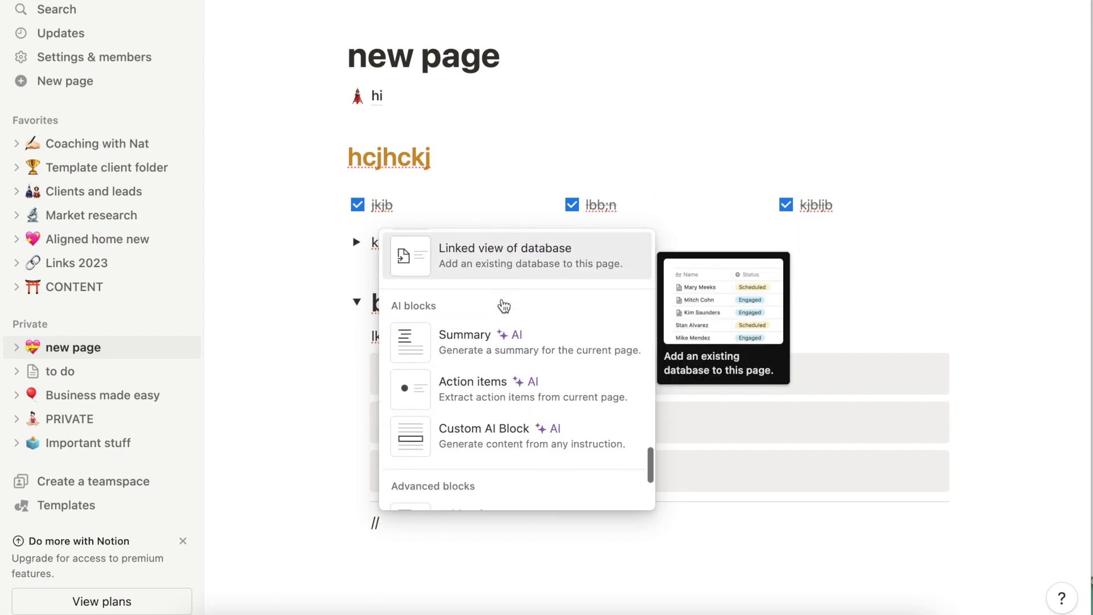
pyautogui.click(432, 558)
pyautogui.scroll(-3, 415, 364)
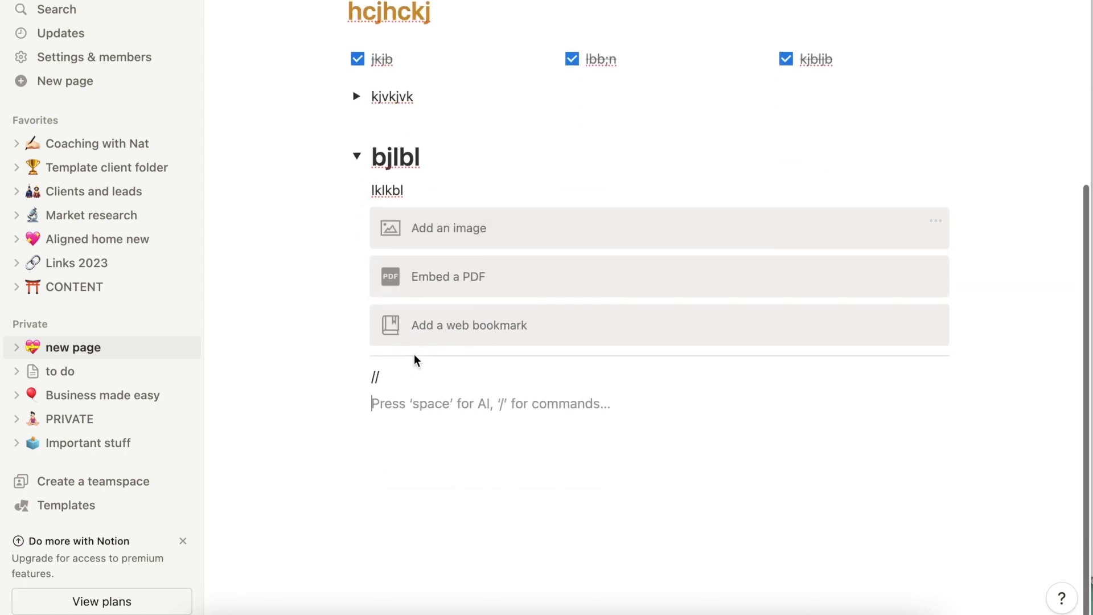
# - Open the template gallery and preview the Projects & tasks template down to its sample projects
pyautogui.click(59, 509)
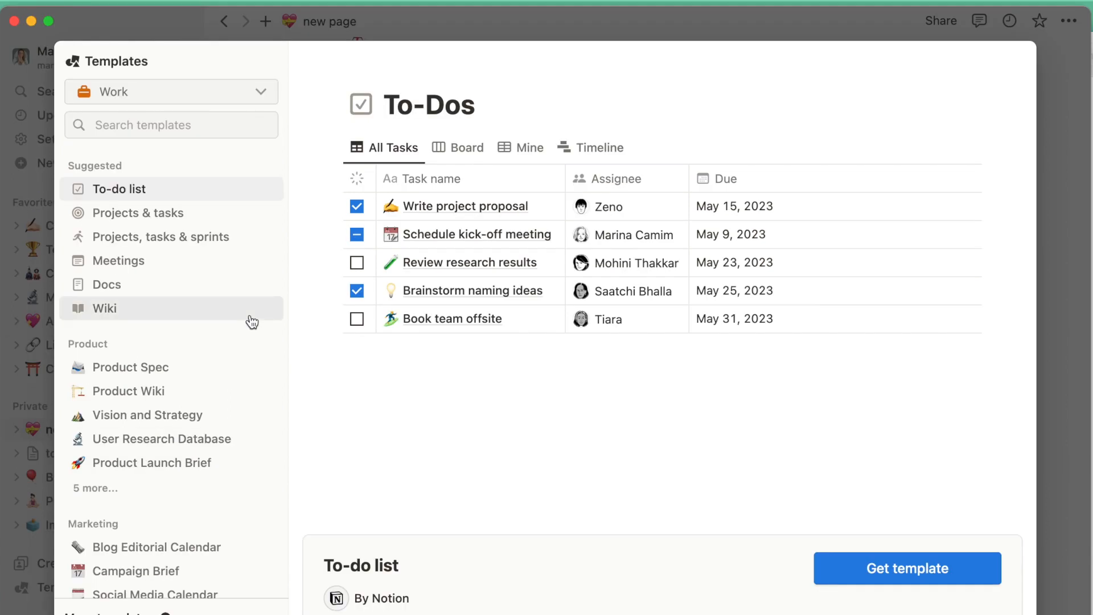
pyautogui.click(131, 217)
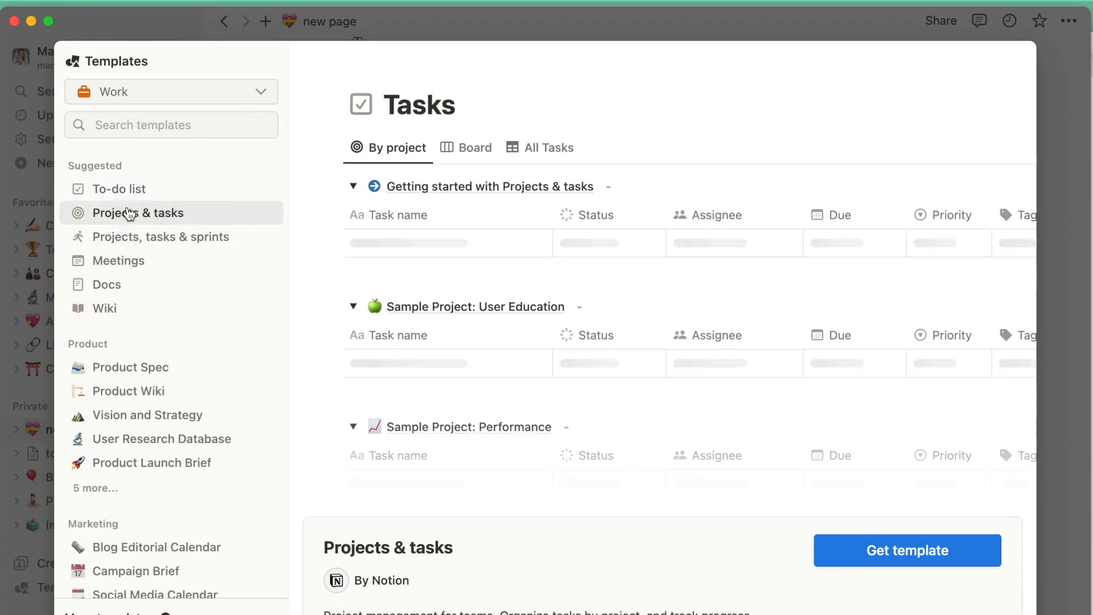
pyautogui.scroll(-5, 607, 311)
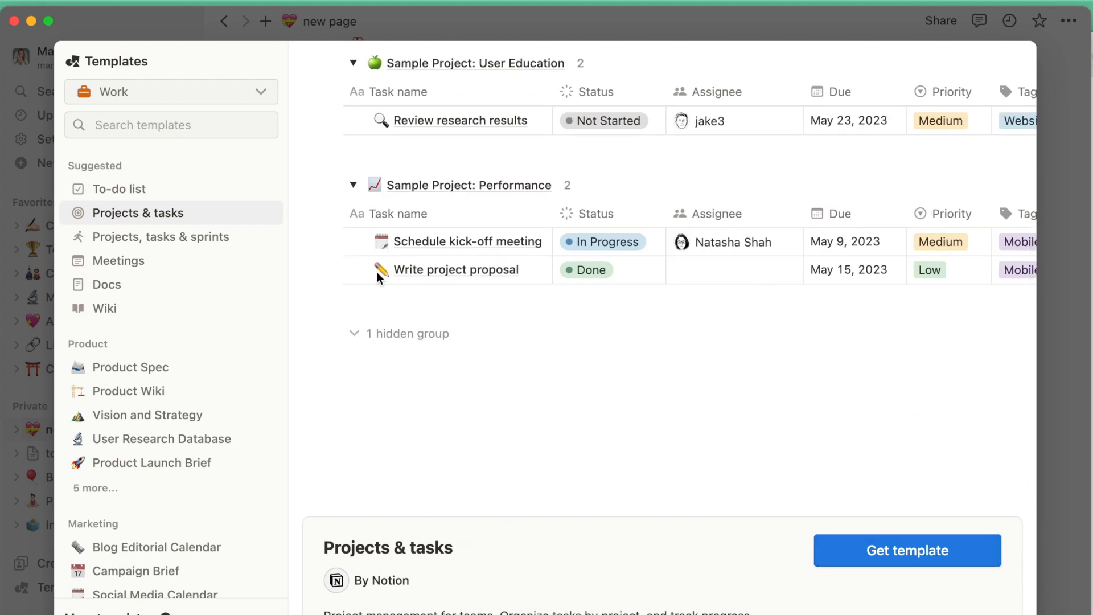
# - Preview the Product Spec template from the Product category, reading through to its Plan section
pyautogui.scroll(-3, 94, 237)
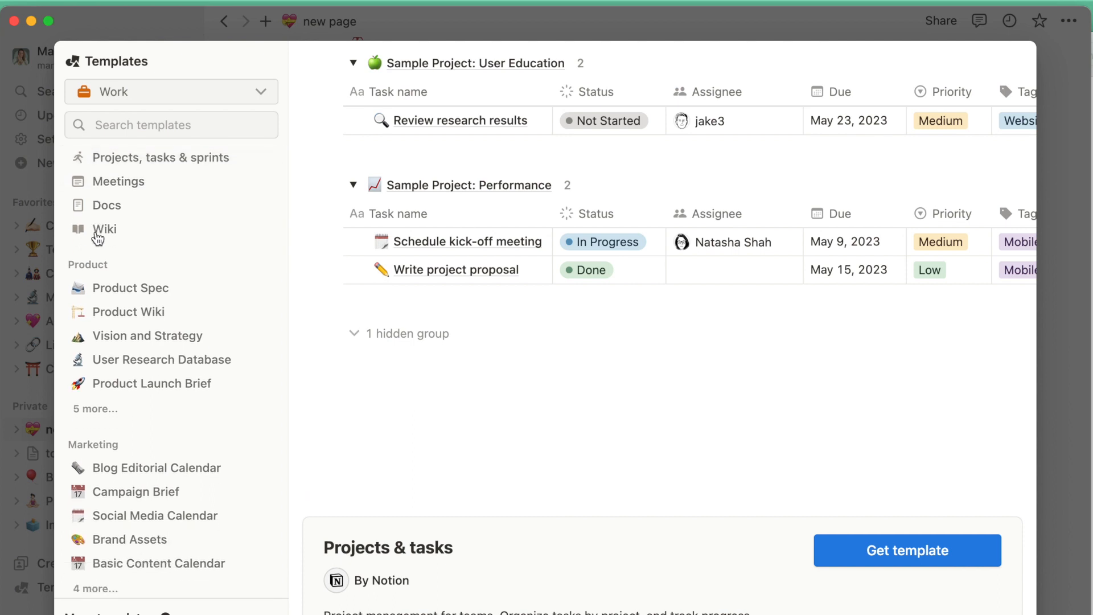
pyautogui.scroll(-2, 96, 237)
pyautogui.click(119, 257)
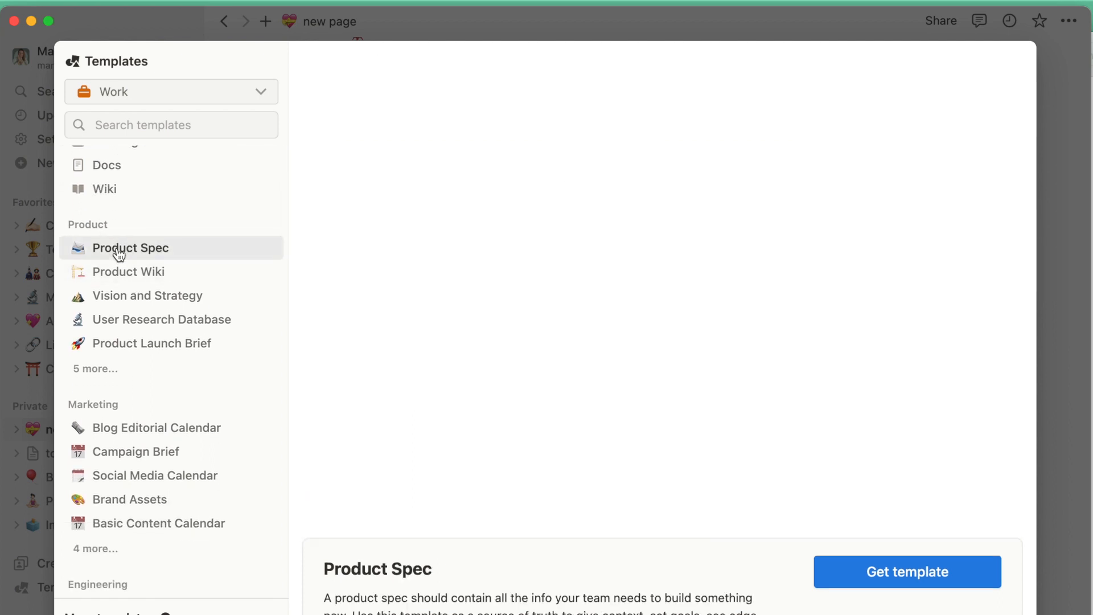
pyautogui.scroll(-10, 505, 356)
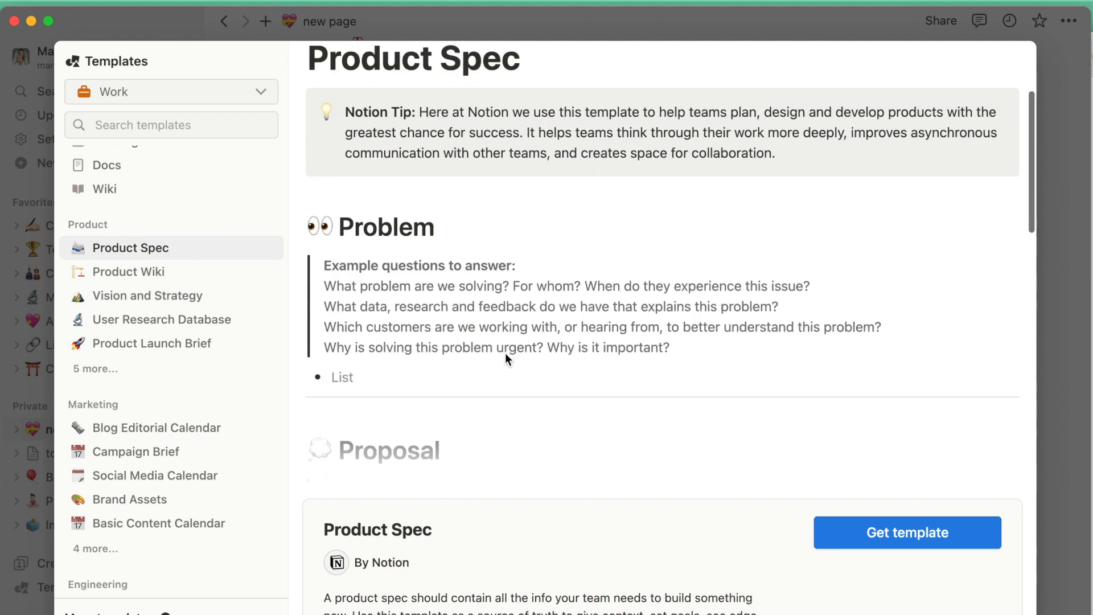
pyautogui.scroll(-2, 505, 353)
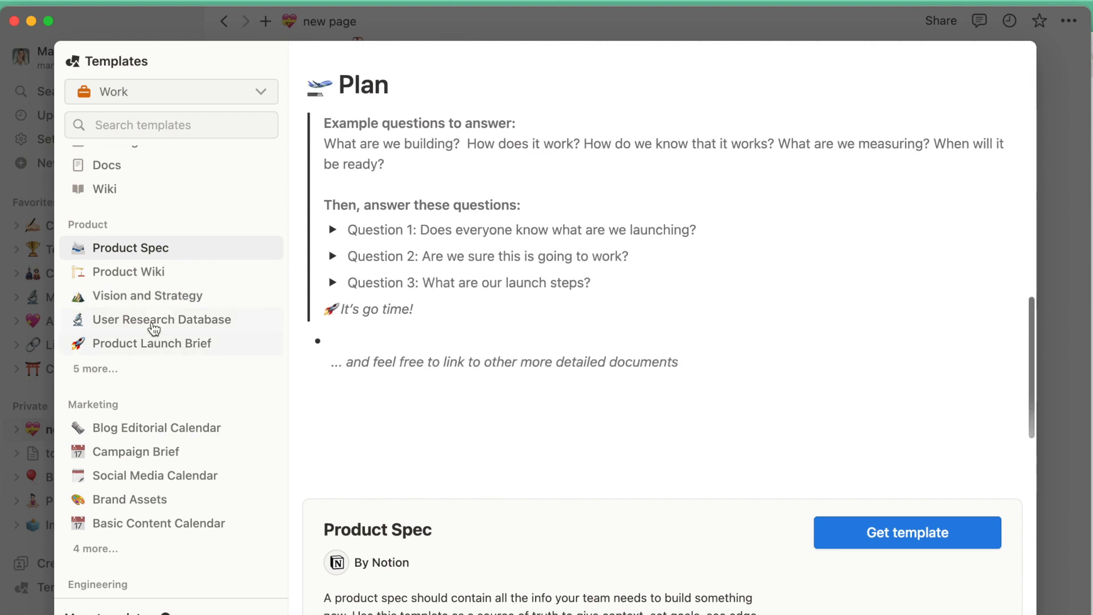
# - Preview the Vision and Strategy template and read through its operating principles
pyautogui.click(152, 296)
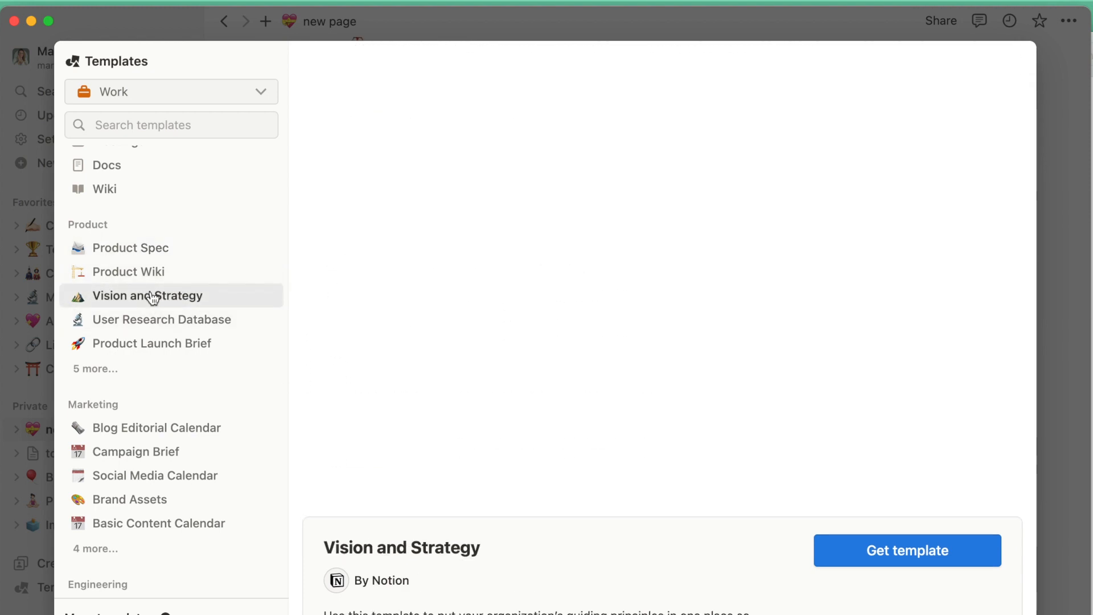
pyautogui.scroll(-6, 589, 404)
pyautogui.scroll(-8, 590, 404)
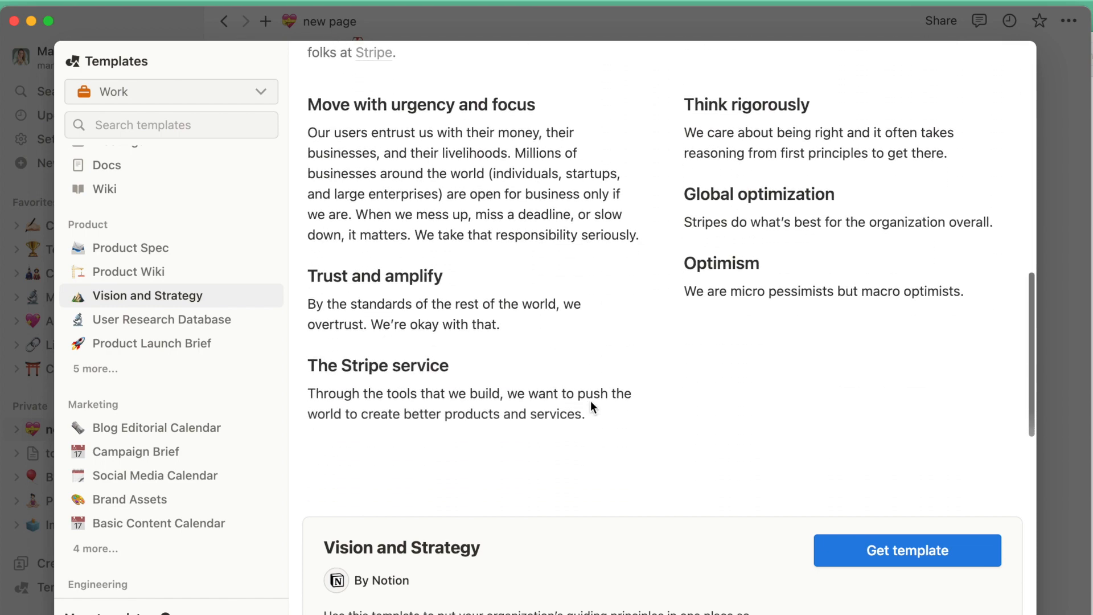
# - Add the Blog Editorial Calendar template from the Marketing category to the workspace
pyautogui.scroll(-4, 119, 387)
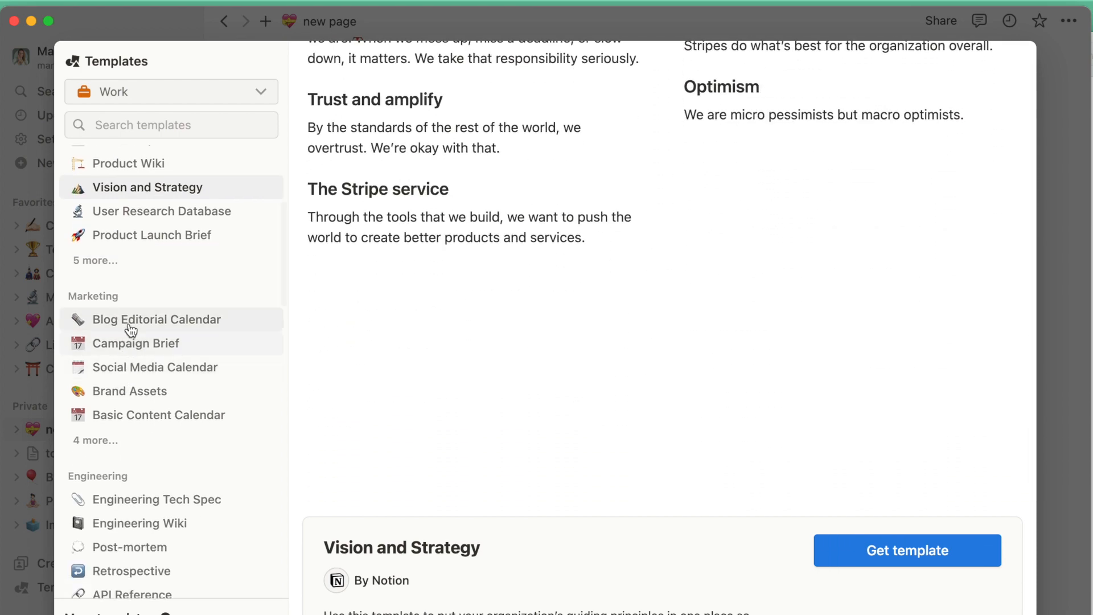
pyautogui.click(97, 320)
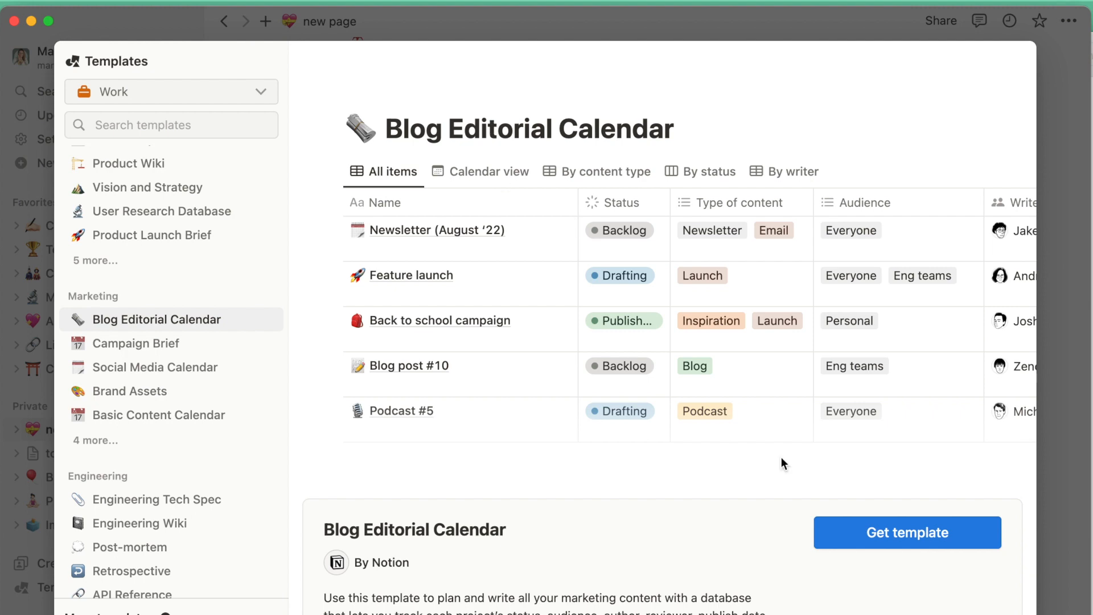
pyautogui.click(903, 541)
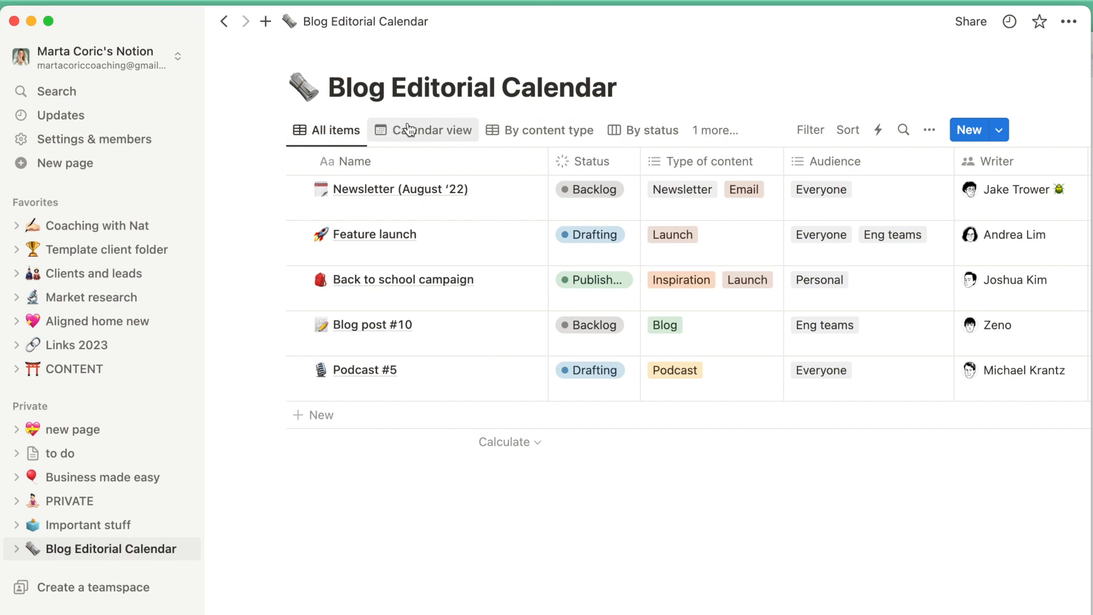
# - Examine the columns of the Blog Editorial Calendar table, and look over its Calendar view
pyautogui.hscroll(10, 513, 277)
pyautogui.hscroll(-10, 494, 278)
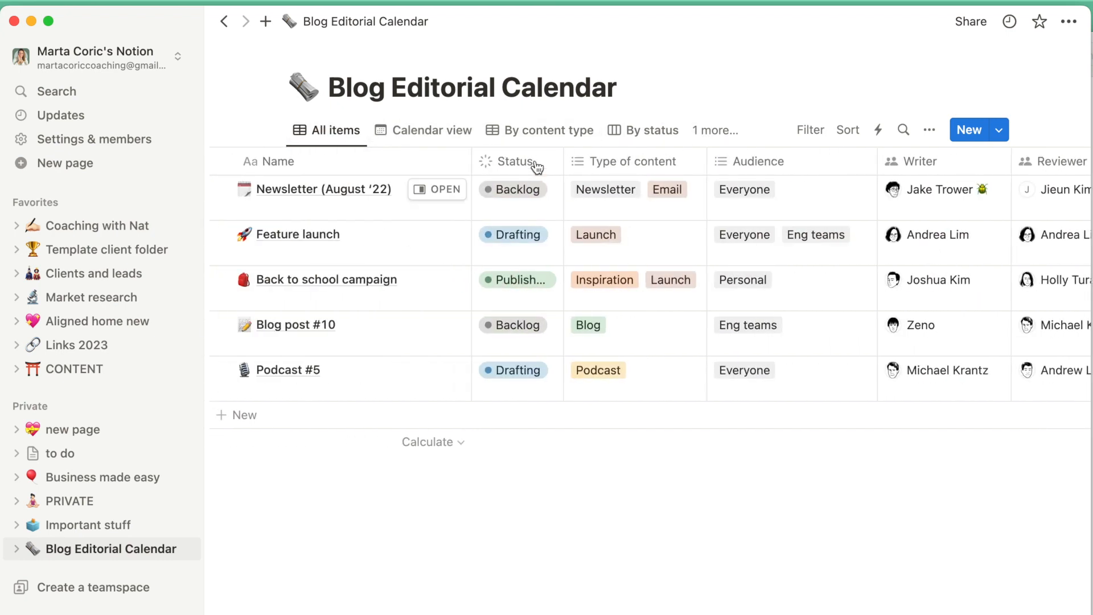
pyautogui.click(420, 130)
pyautogui.scroll(-10, 464, 416)
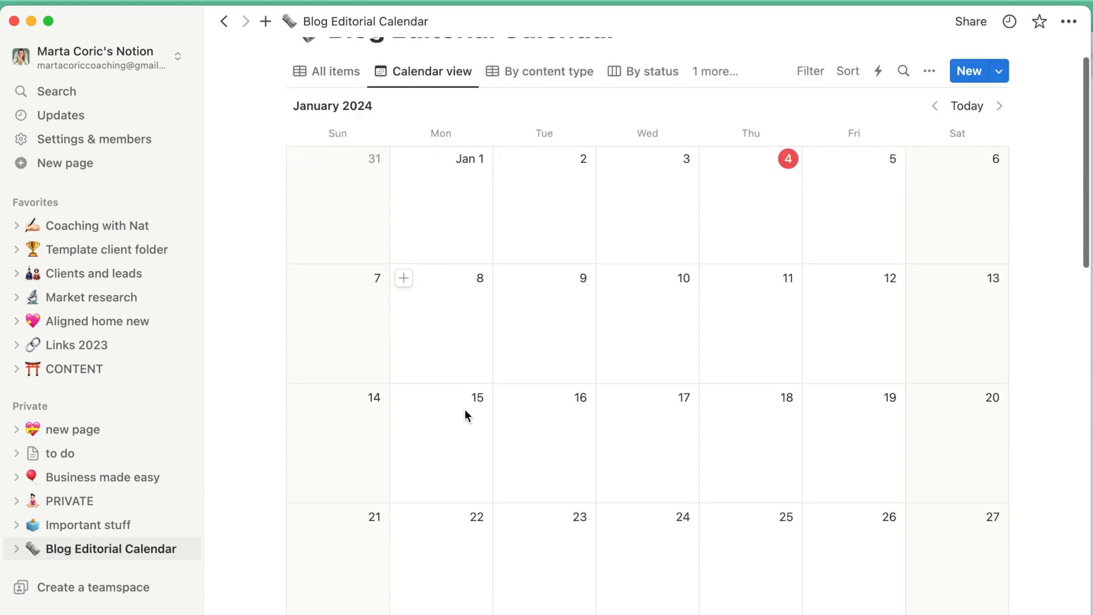
pyautogui.scroll(10, 466, 416)
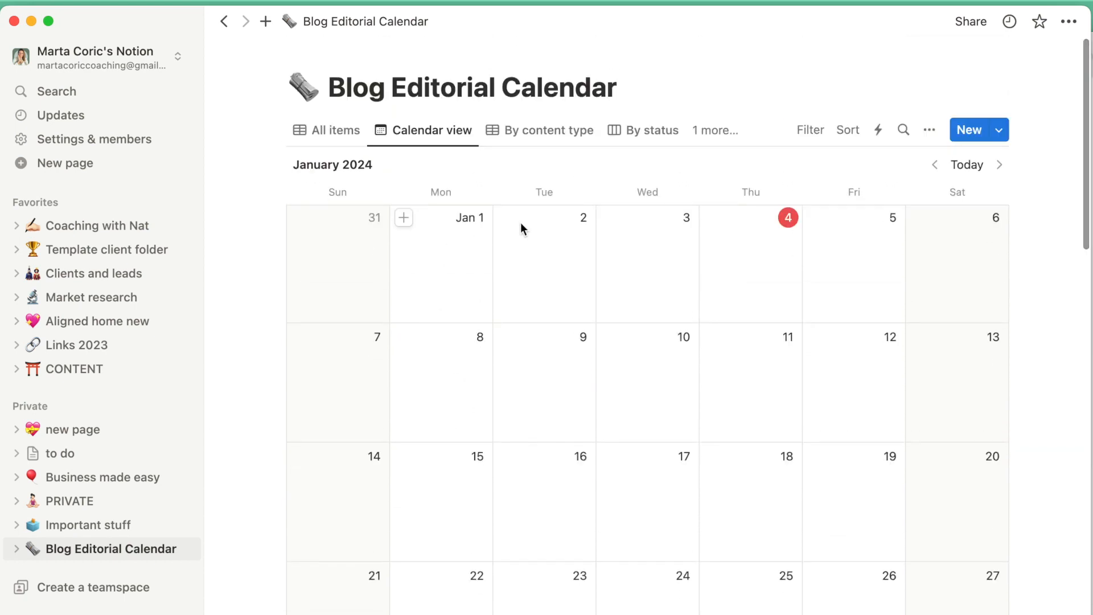
# - Review the All items table across to its URL column, and switch to the By content type view
pyautogui.click(318, 130)
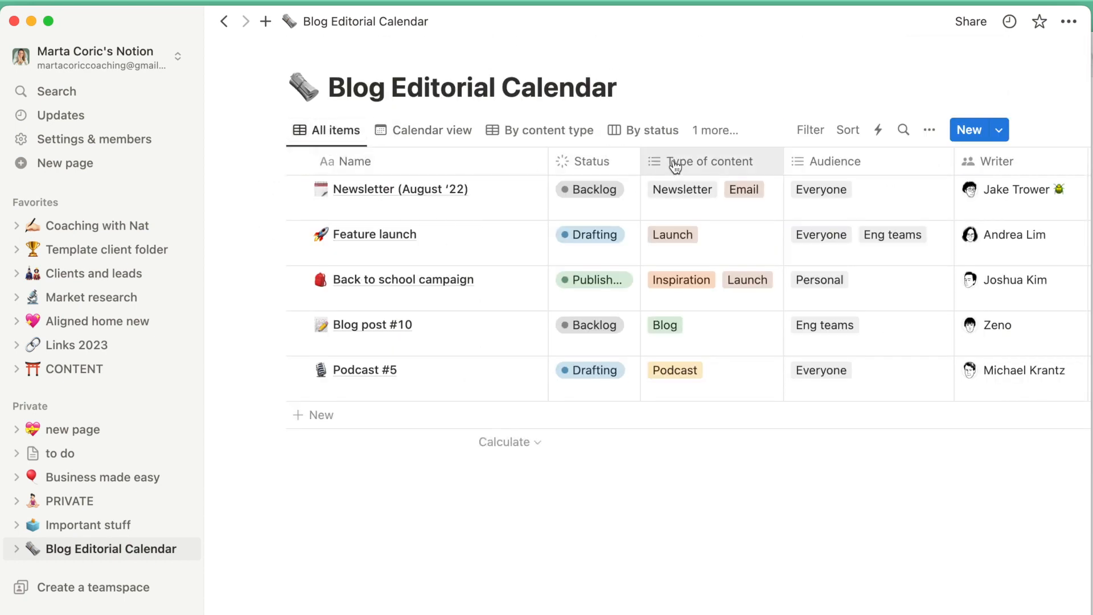
pyautogui.hscroll(5, 764, 189)
pyautogui.hscroll(5, 767, 189)
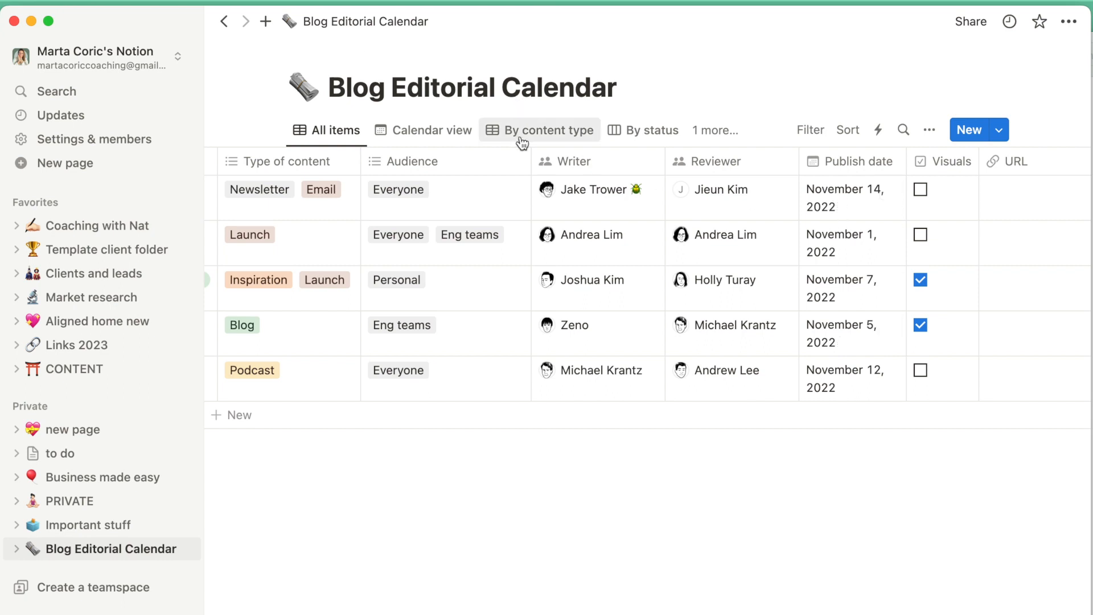
pyautogui.click(555, 135)
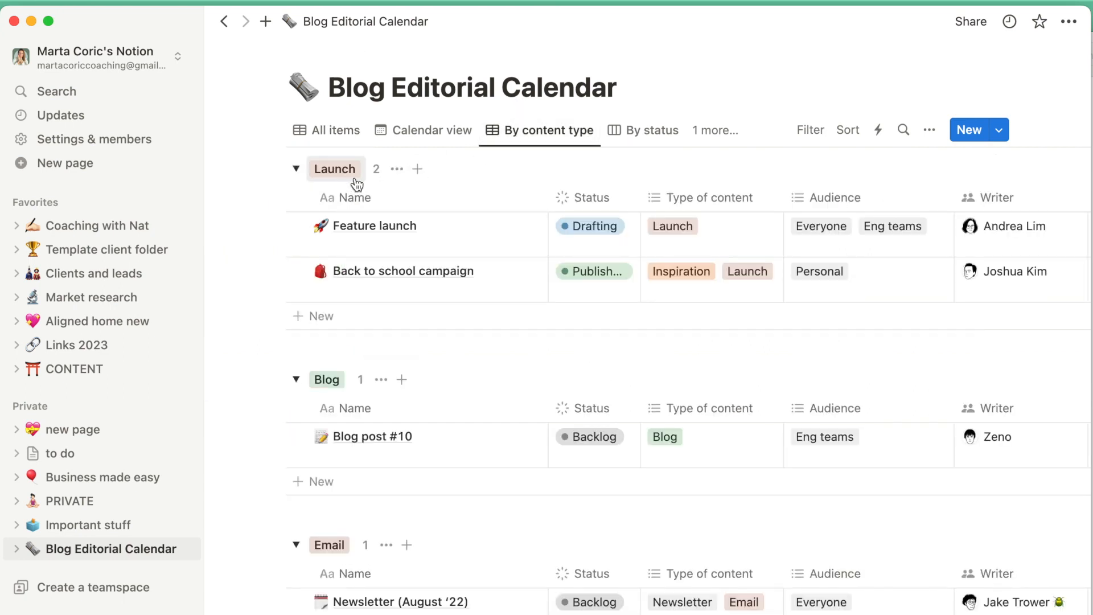
# - Look through the content type groups of the Blog Editorial Calendar, and review the status columns in the By status view
pyautogui.scroll(-5, 381, 342)
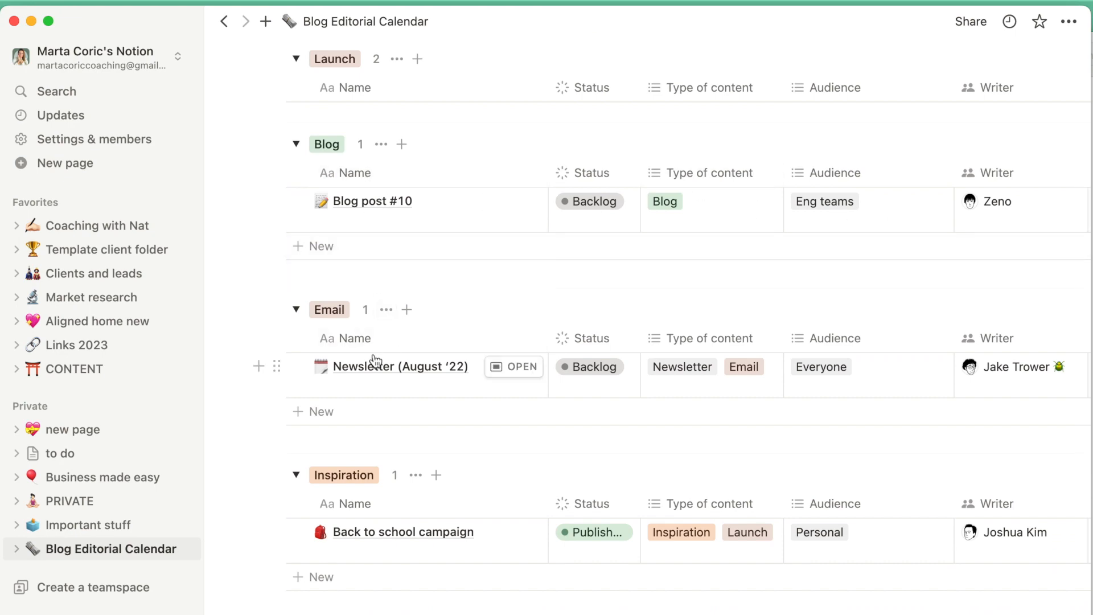
pyautogui.scroll(-4, 370, 354)
pyautogui.scroll(8, 373, 358)
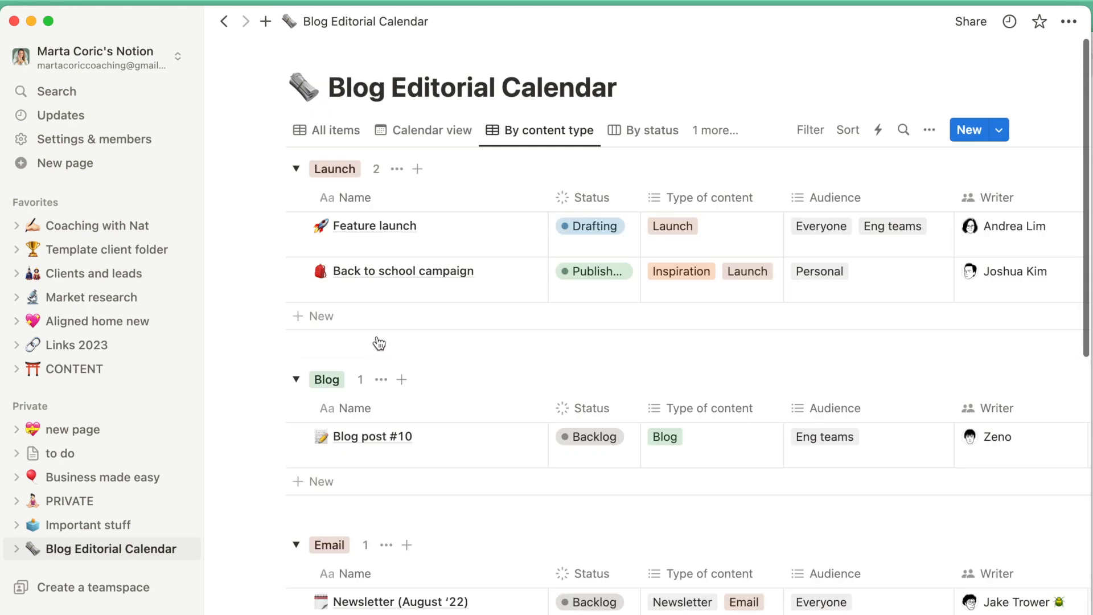
pyautogui.click(640, 133)
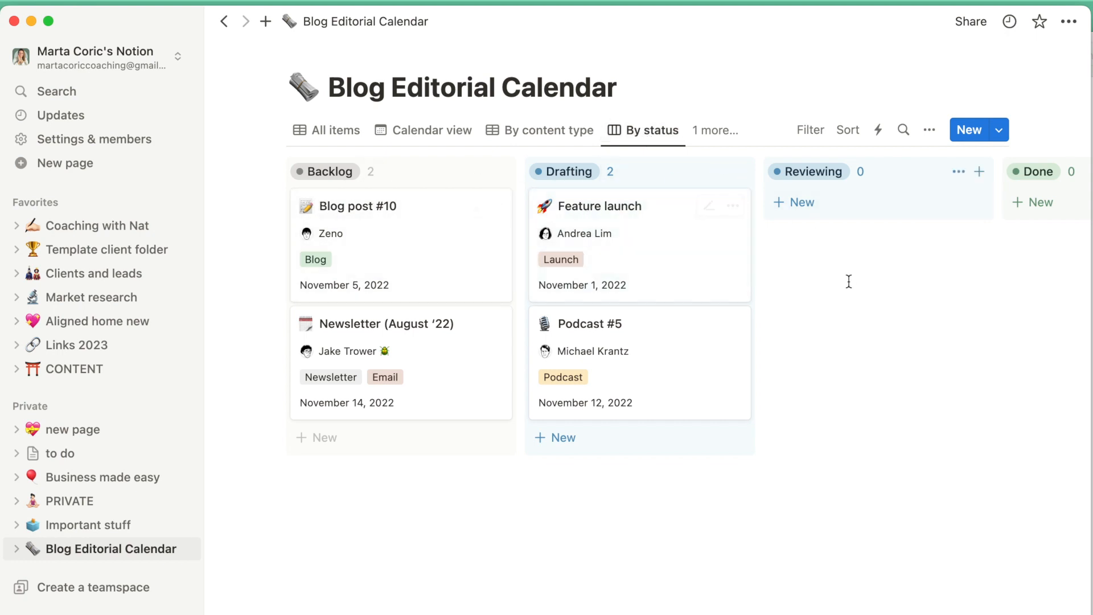
pyautogui.hscroll(5, 850, 281)
pyautogui.hscroll(-5, 431, 273)
# - Open the template gallery and browse the Work templates from Engineering through Design, Startup, Operations and Sales down to Individuals
pyautogui.scroll(-3, 66, 607)
pyautogui.click(51, 523)
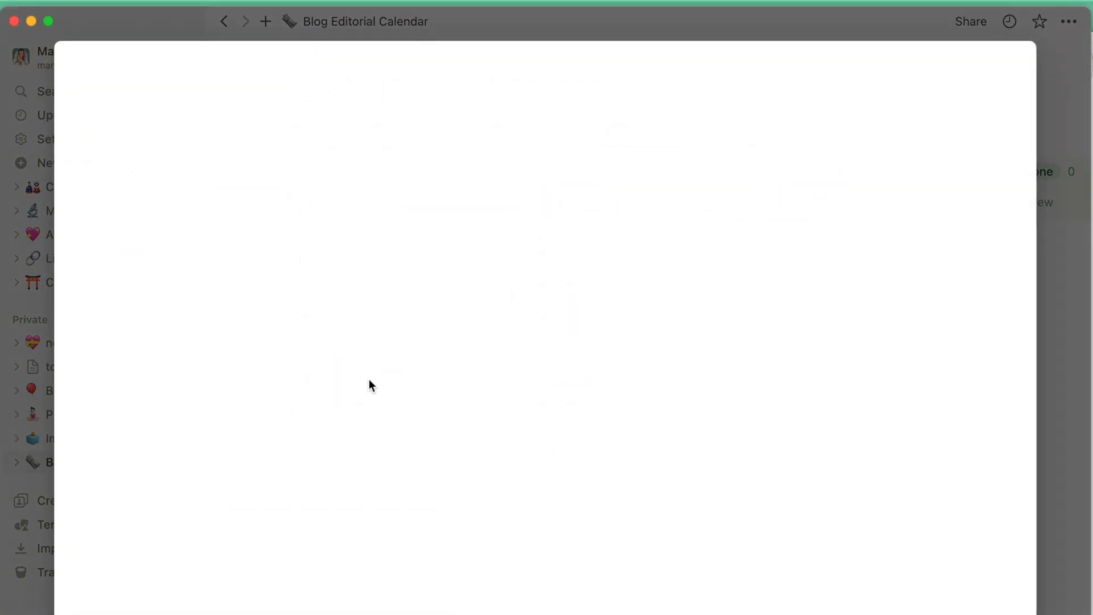
pyautogui.scroll(-10, 186, 390)
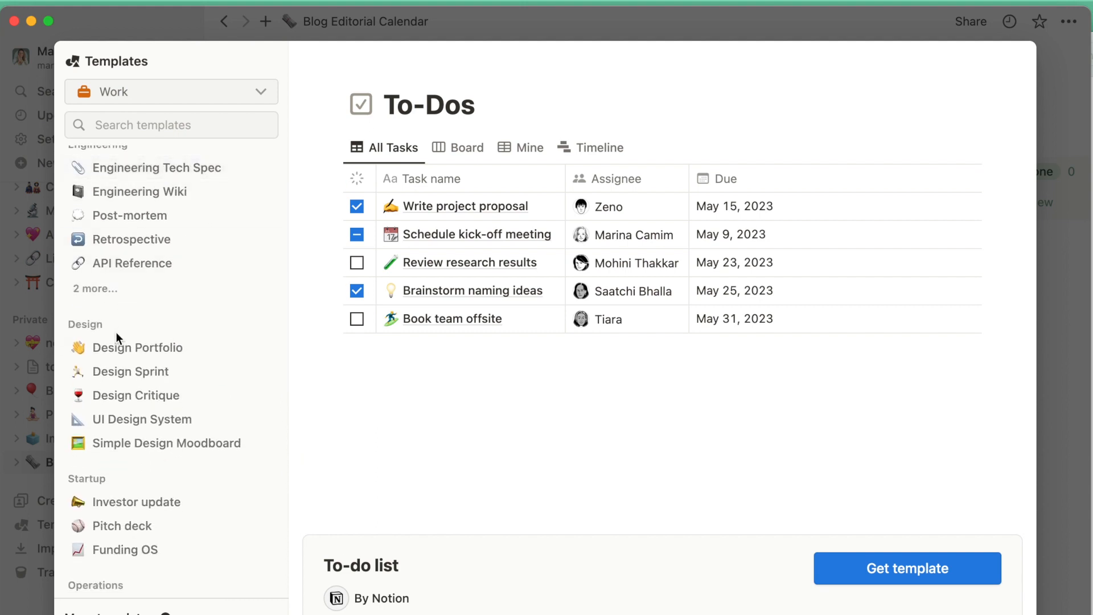
pyautogui.scroll(-1, 147, 305)
pyautogui.scroll(-1, 147, 305)
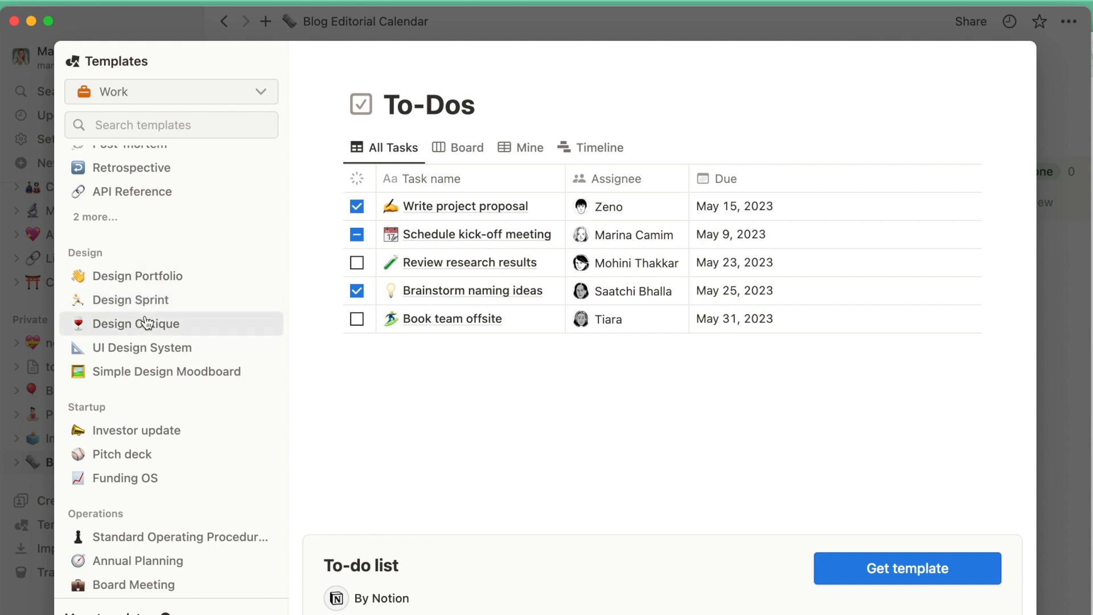
pyautogui.scroll(-4, 149, 360)
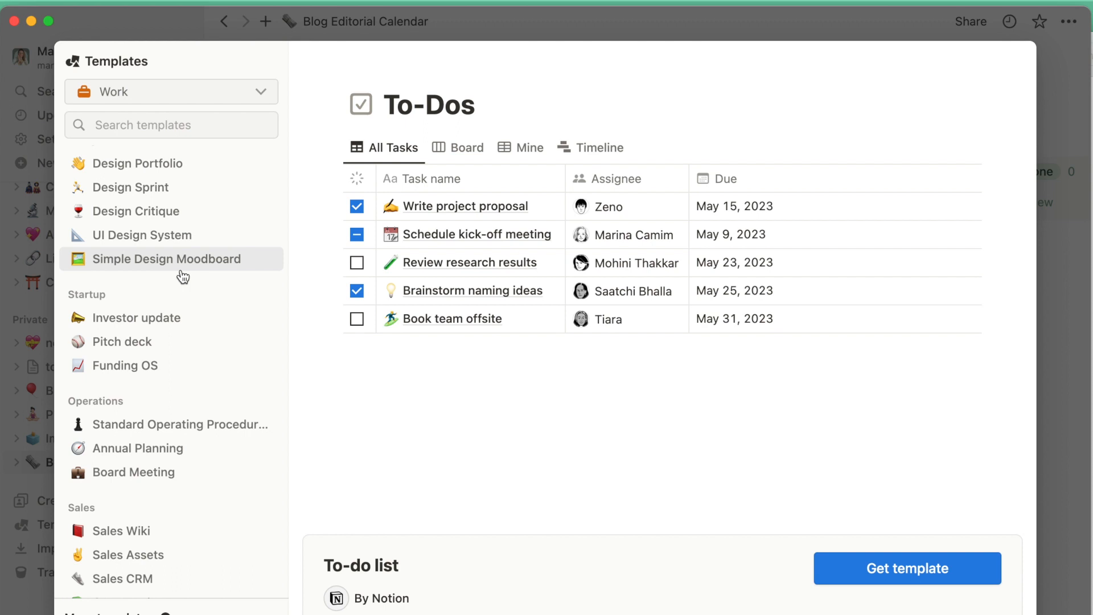
pyautogui.scroll(-3, 134, 439)
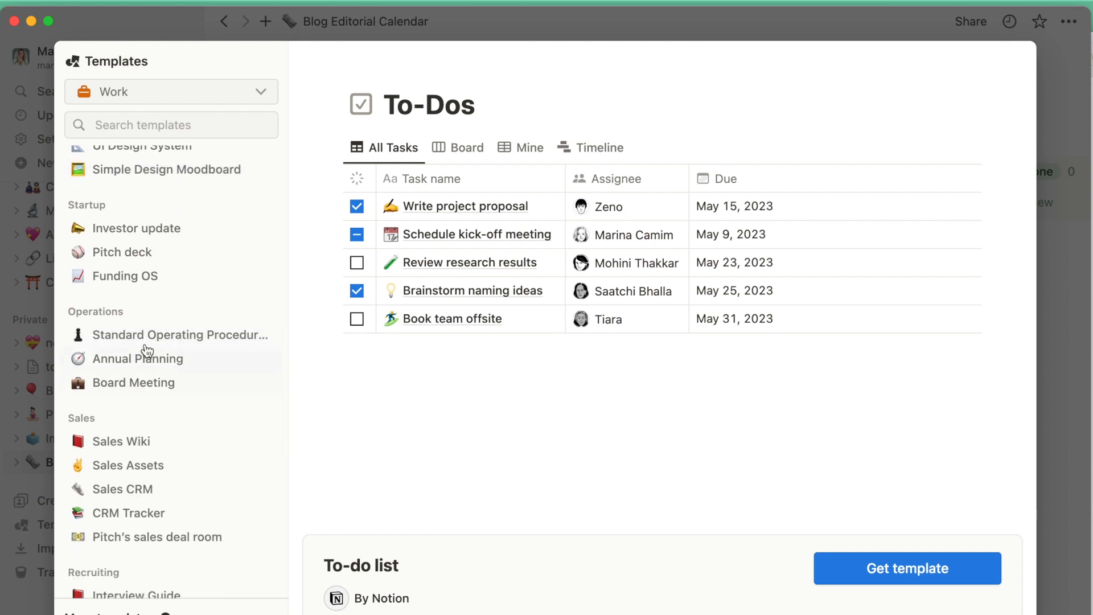
pyautogui.scroll(-15, 143, 358)
# - Preview the Journal template from the Individuals category, and close the template gallery without adding it
pyautogui.click(118, 545)
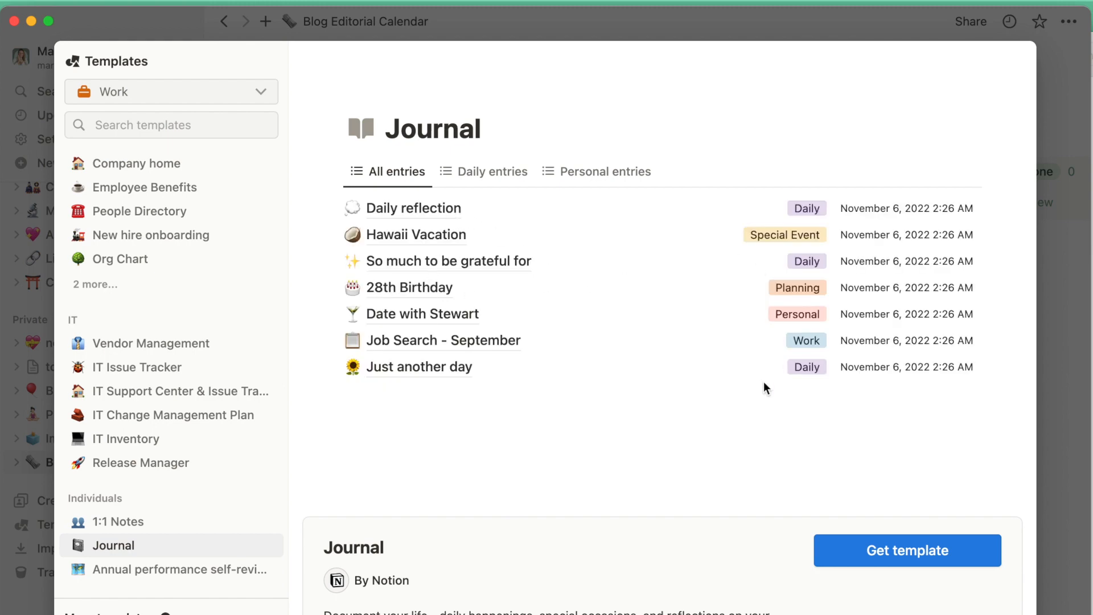
pyautogui.scroll(2, 264, 414)
pyautogui.scroll(10, 264, 414)
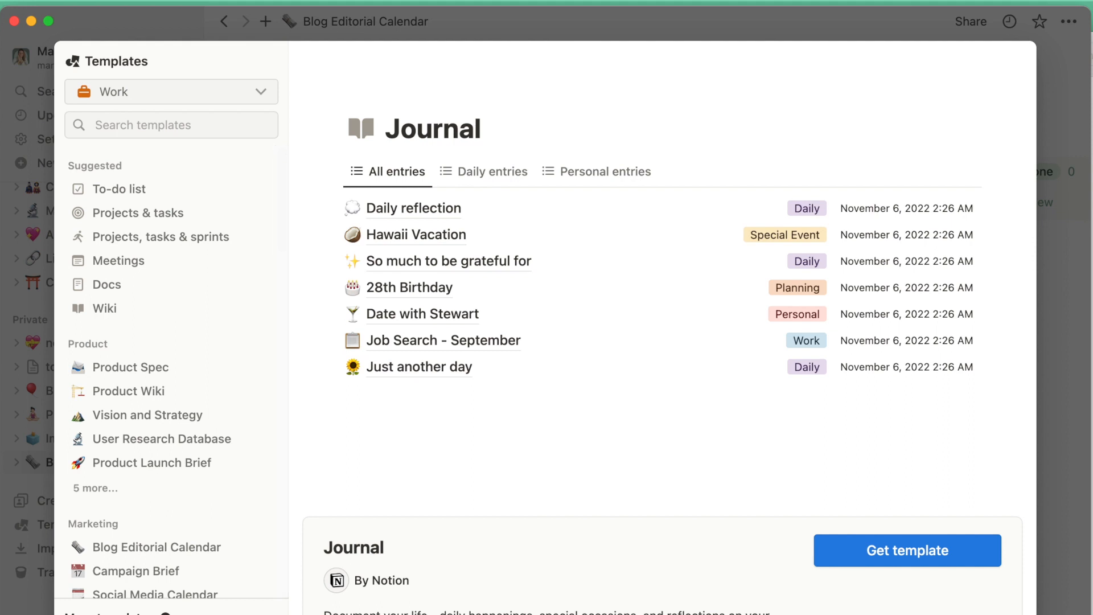
pyautogui.click(1070, 106)
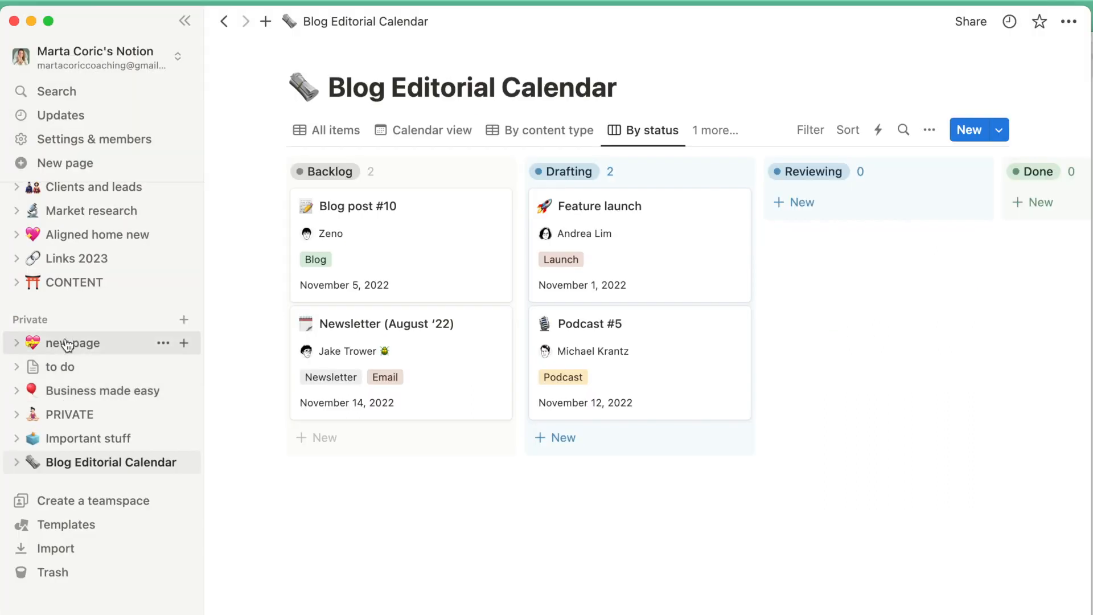
# - Open the Business made easy page and examine how its goals, daily organisation, clients, offers and marketing sections are laid out
pyautogui.click(70, 392)
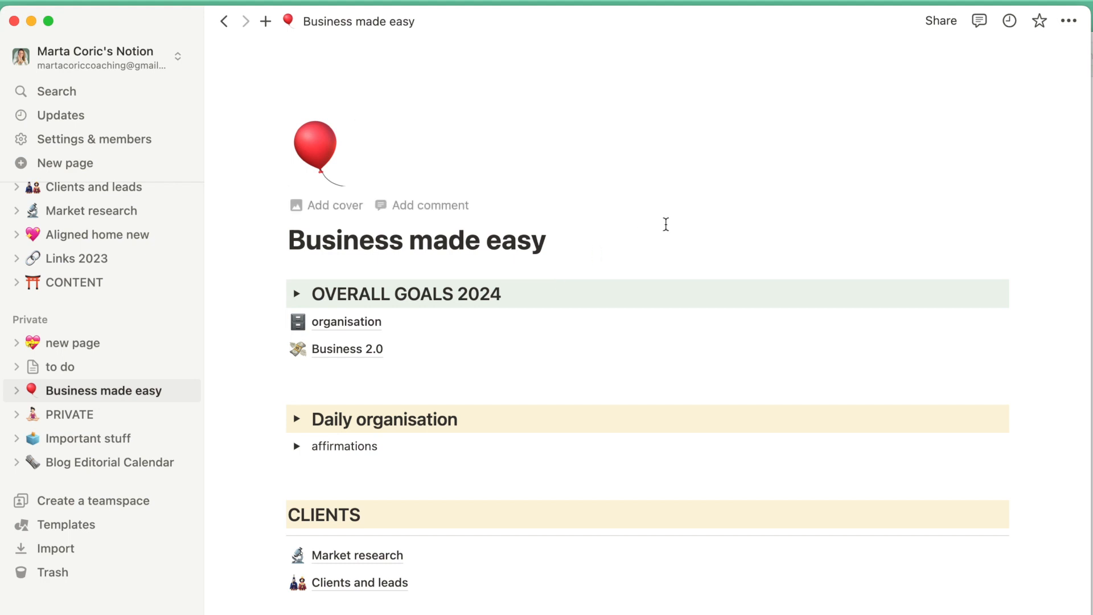
pyautogui.scroll(-2, 666, 224)
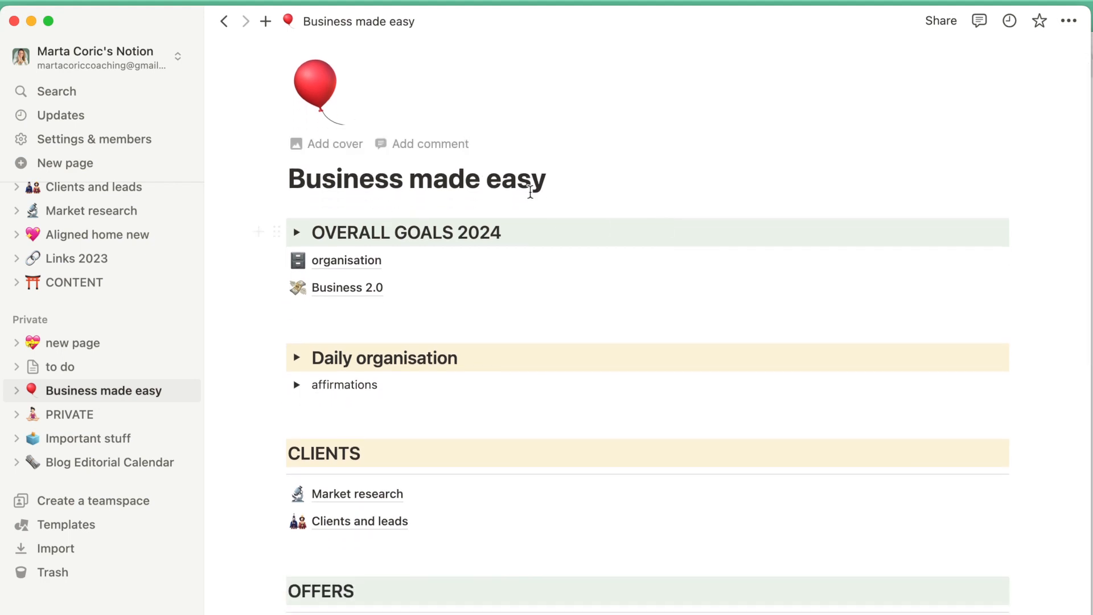
pyautogui.scroll(-12, 527, 353)
pyautogui.scroll(-4, 527, 350)
pyautogui.scroll(12, 527, 353)
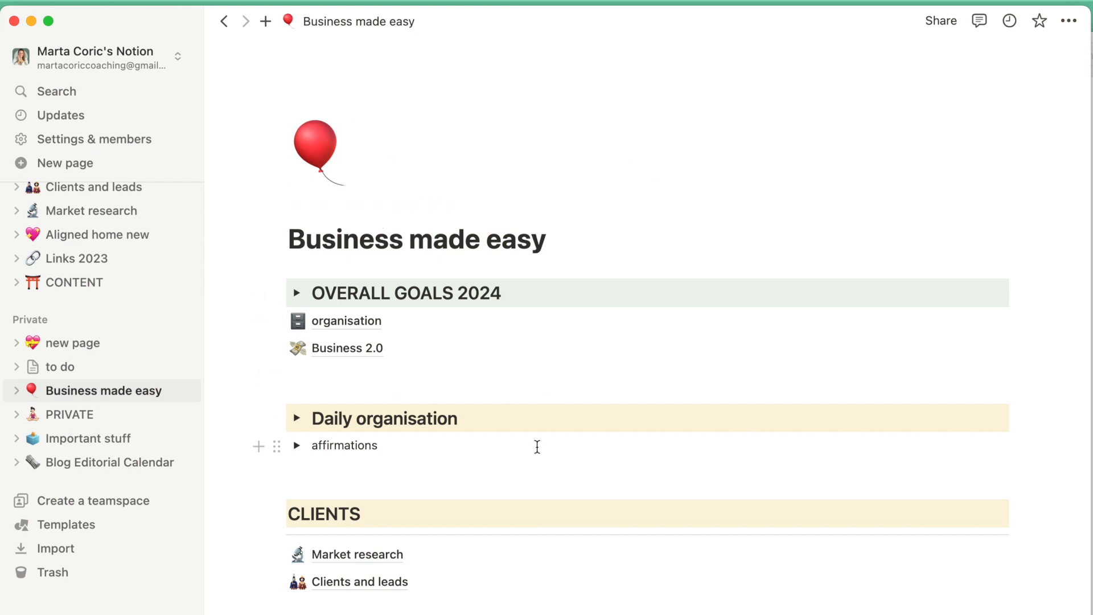
pyautogui.scroll(-4, 537, 447)
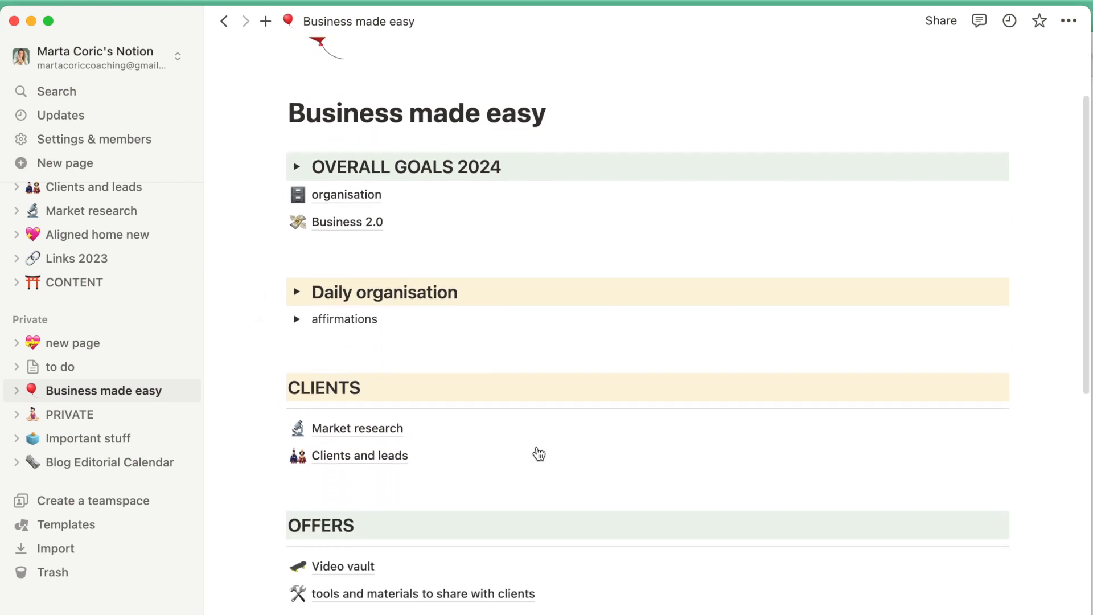
pyautogui.scroll(4, 539, 453)
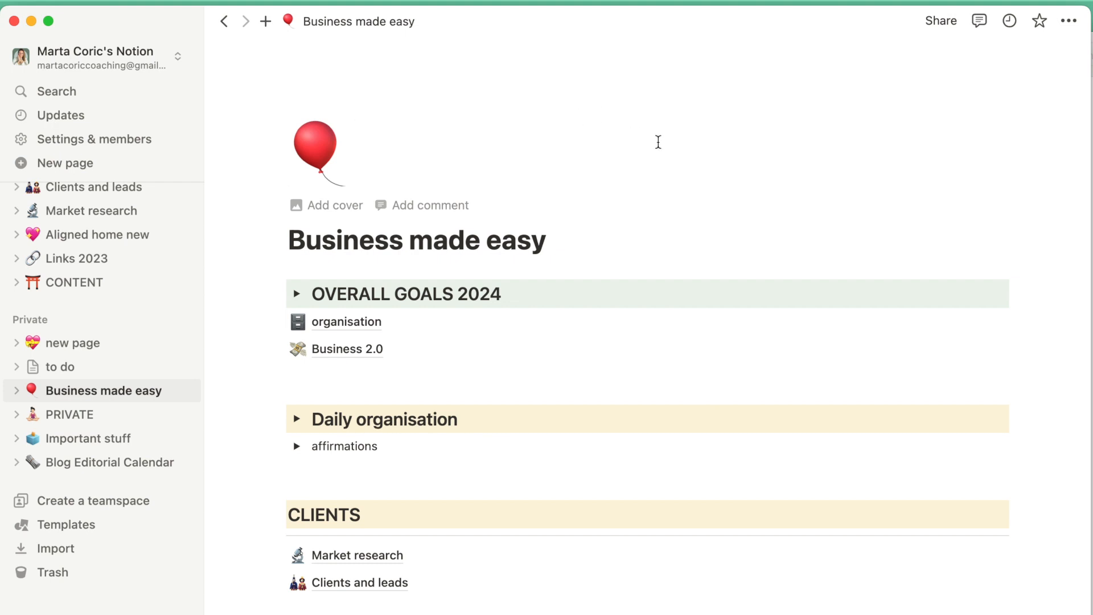
pyautogui.scroll(-2, 677, 188)
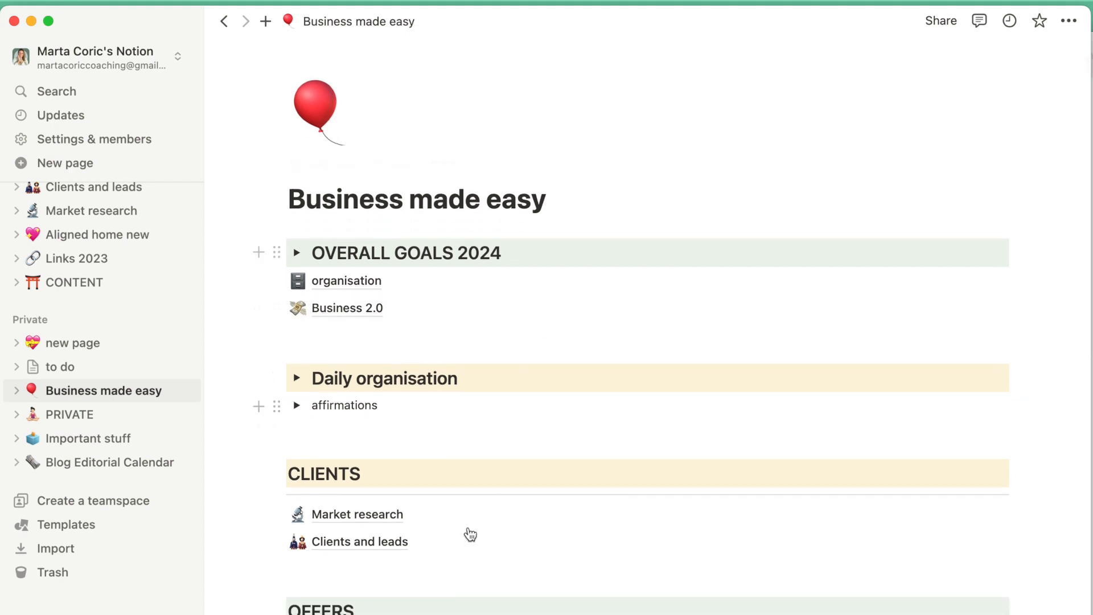
pyautogui.scroll(-10, 464, 531)
pyautogui.scroll(-1, 463, 527)
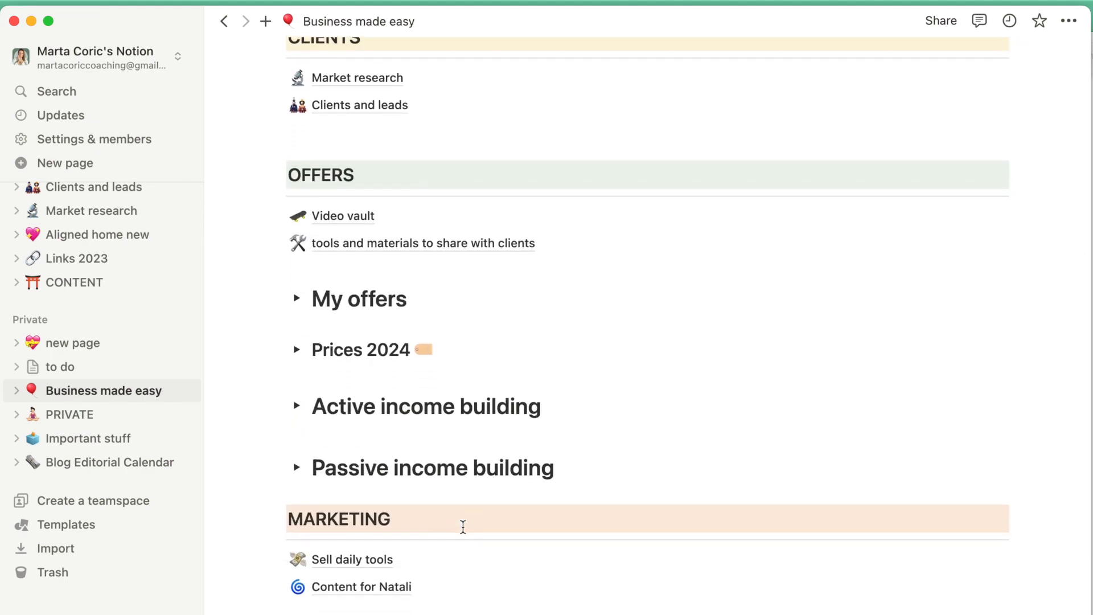
pyautogui.scroll(11, 462, 527)
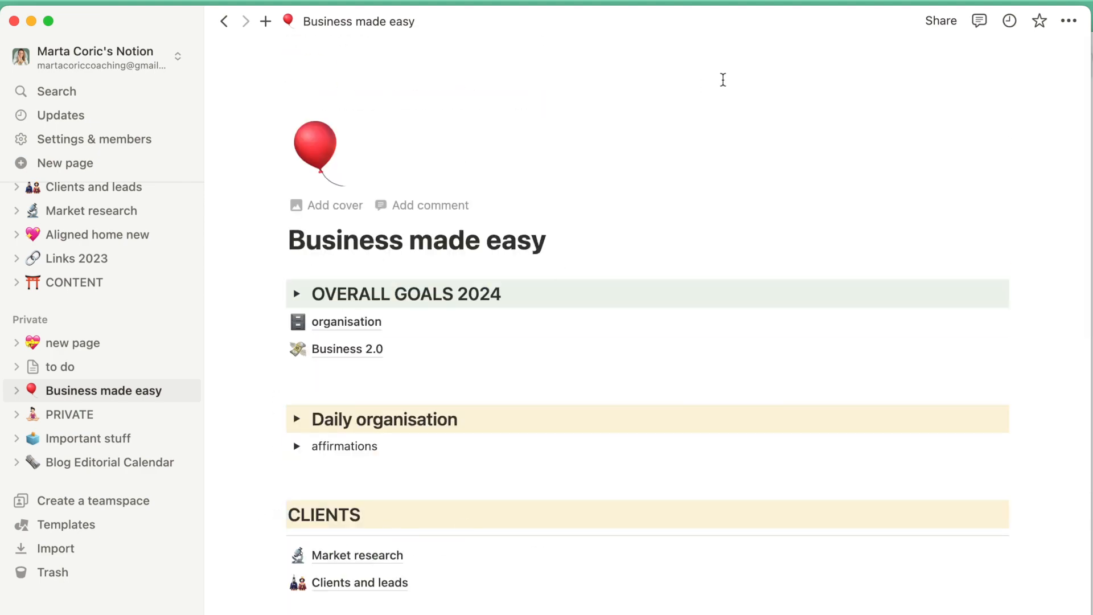